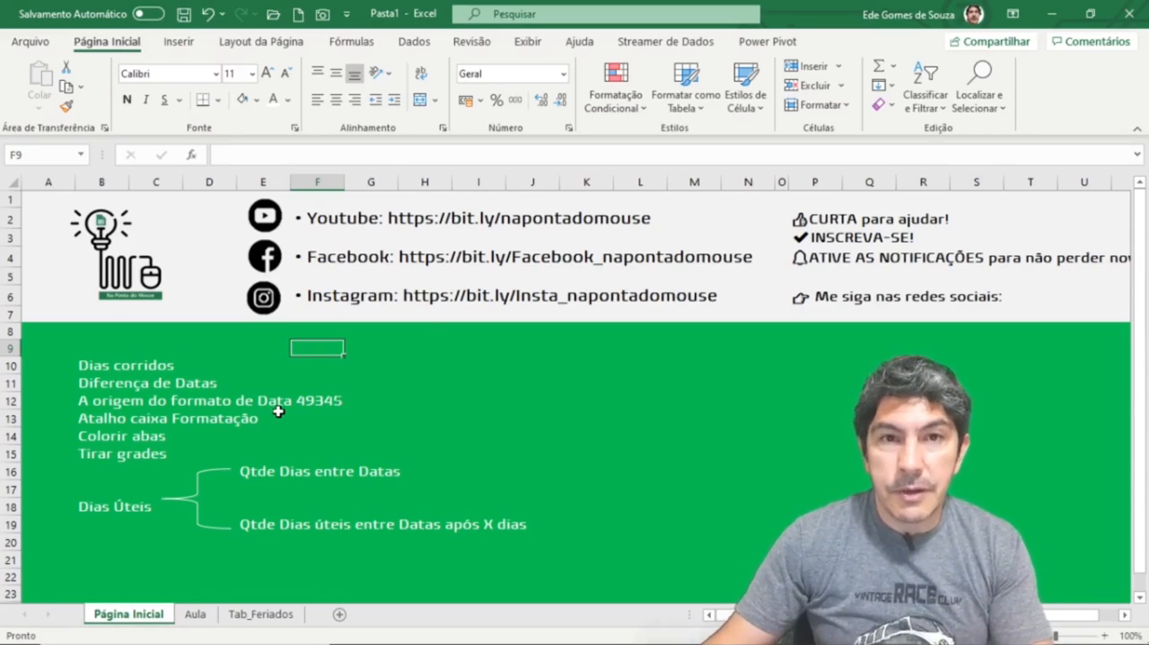
pyautogui.click(93, 402)
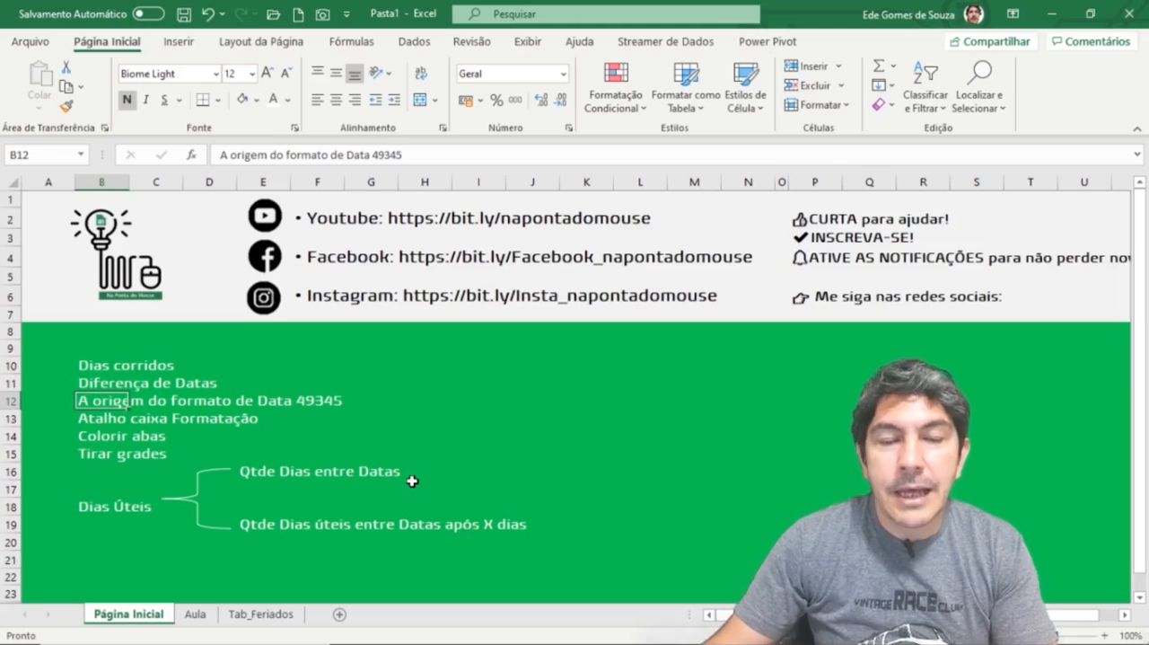
pyautogui.click(305, 401)
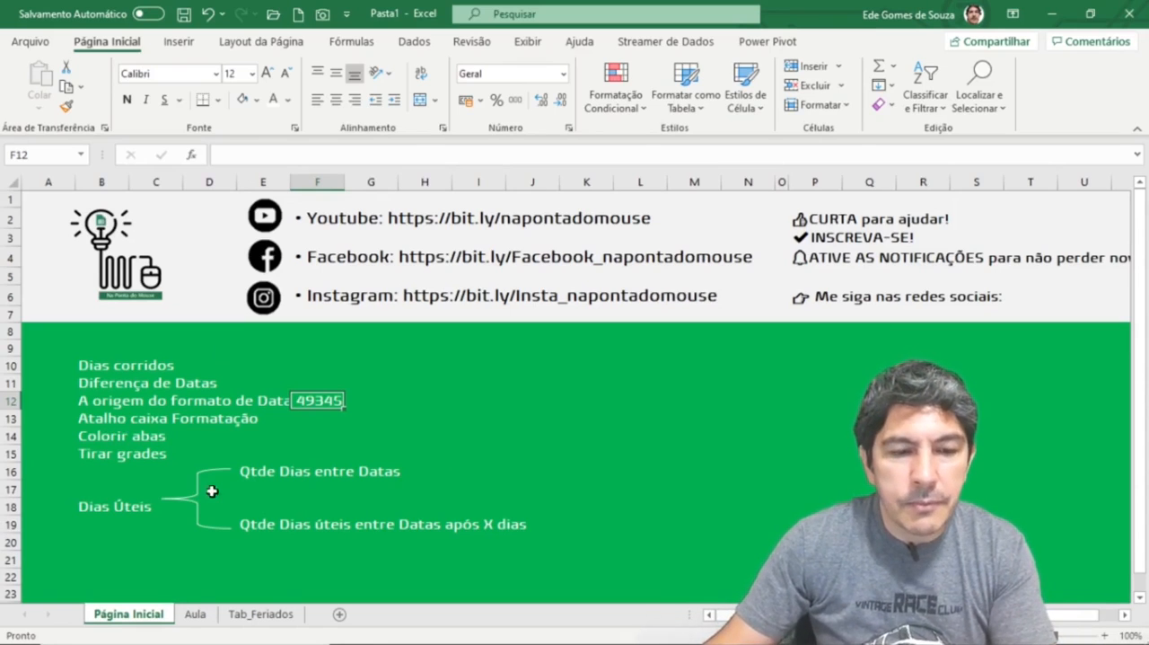
pyautogui.click(145, 442)
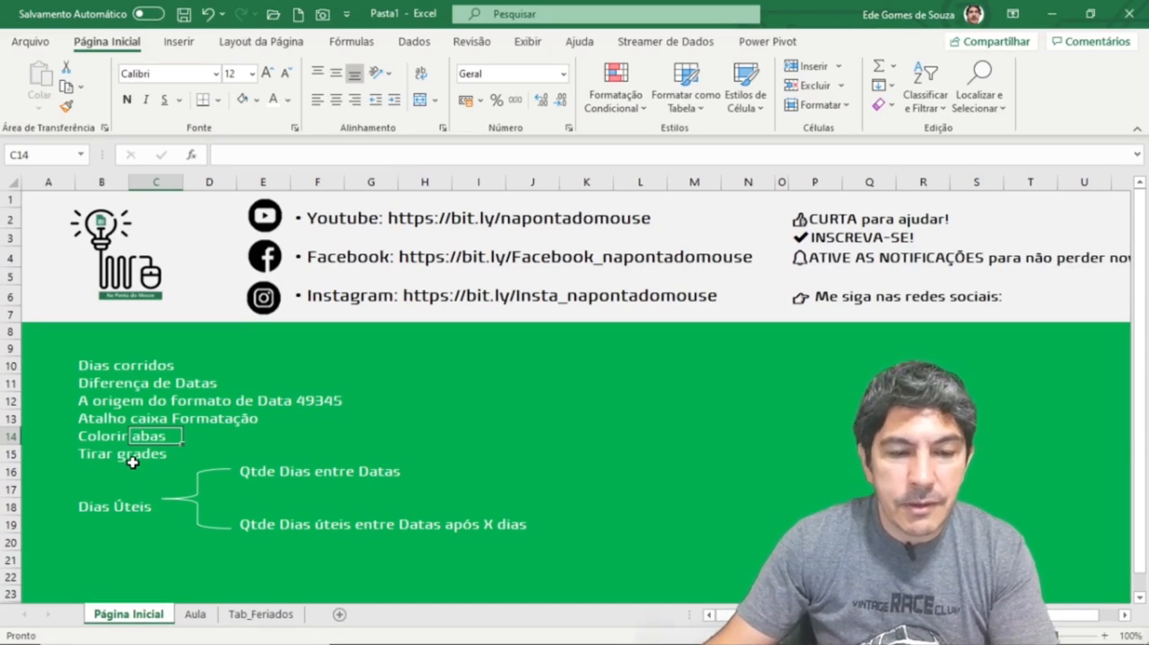
pyautogui.click(100, 509)
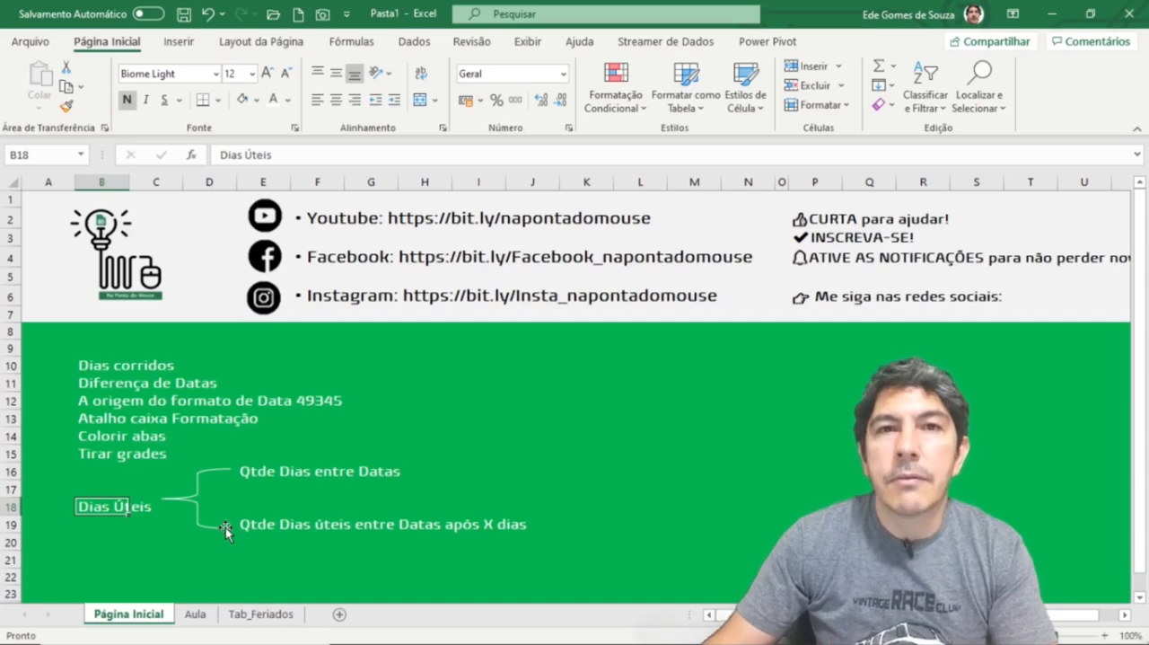
# Step: Open the Aula sheet and hide its gridlines
pyautogui.click(197, 616)
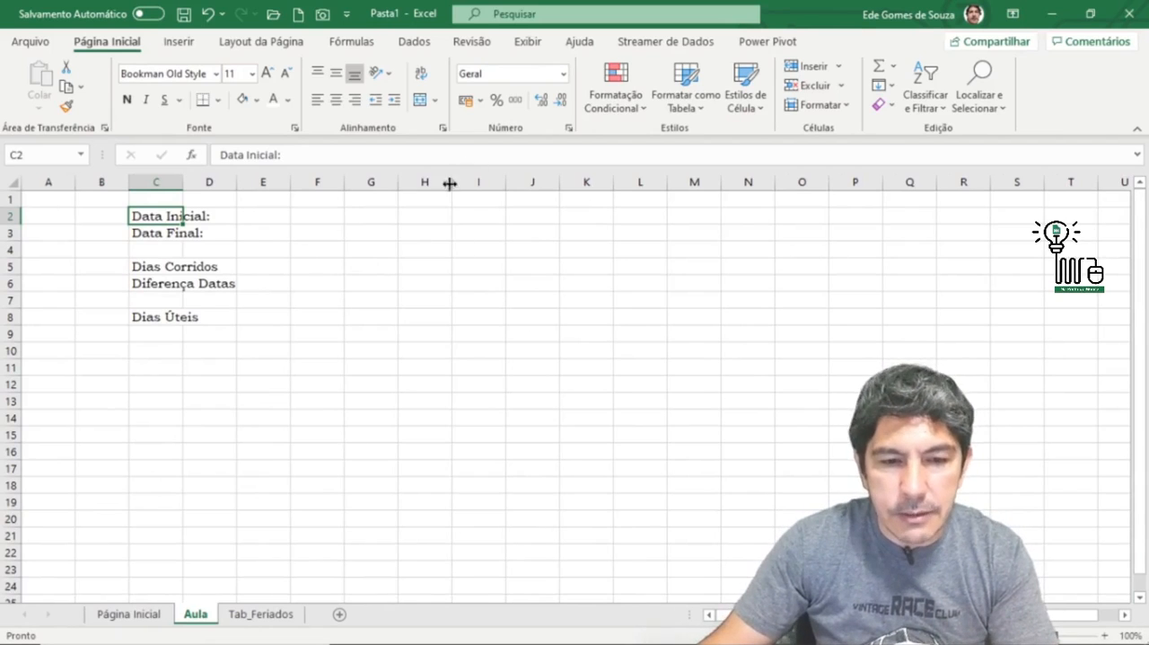
pyautogui.click(158, 234)
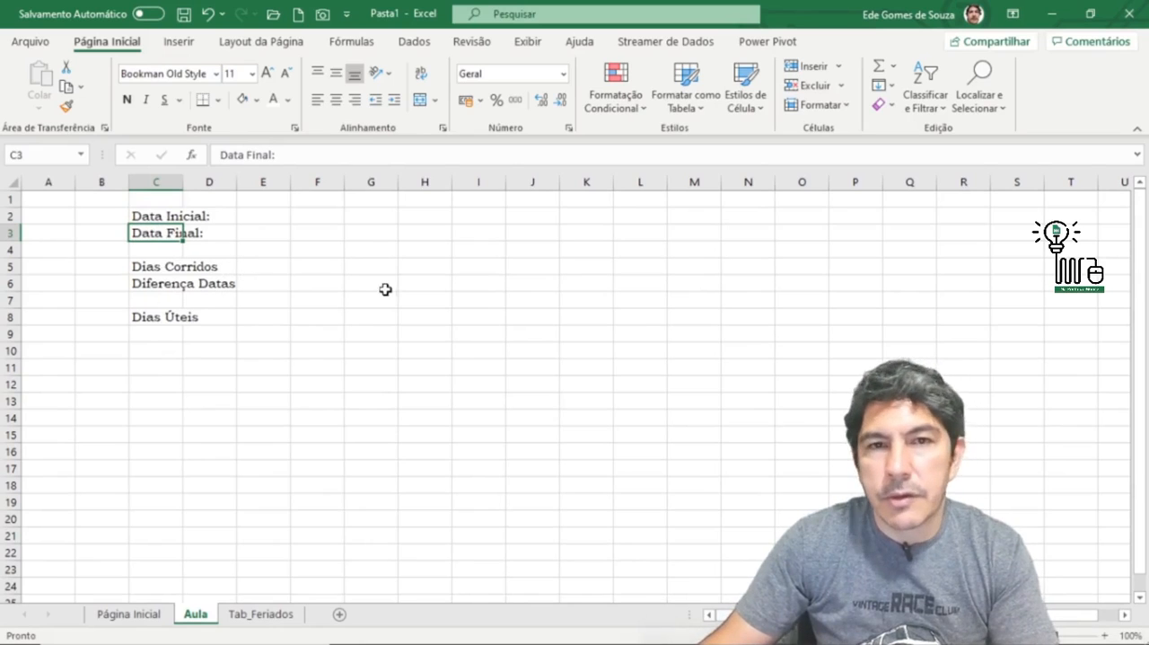
pyautogui.click(161, 318)
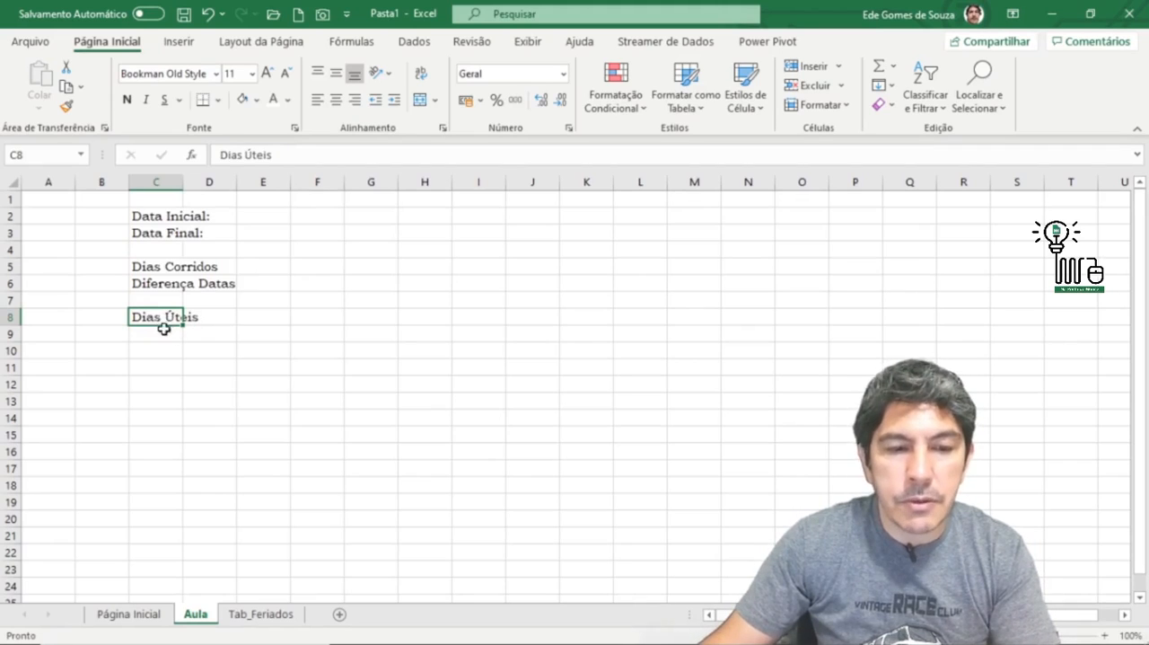
pyautogui.click(166, 221)
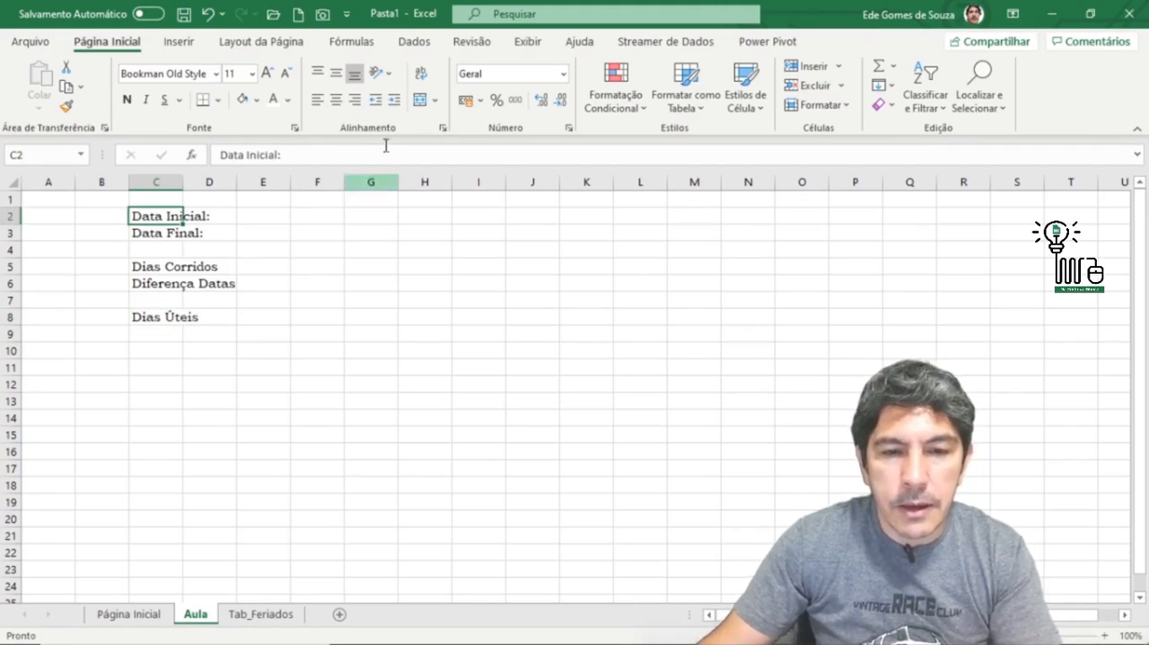
pyautogui.click(229, 352)
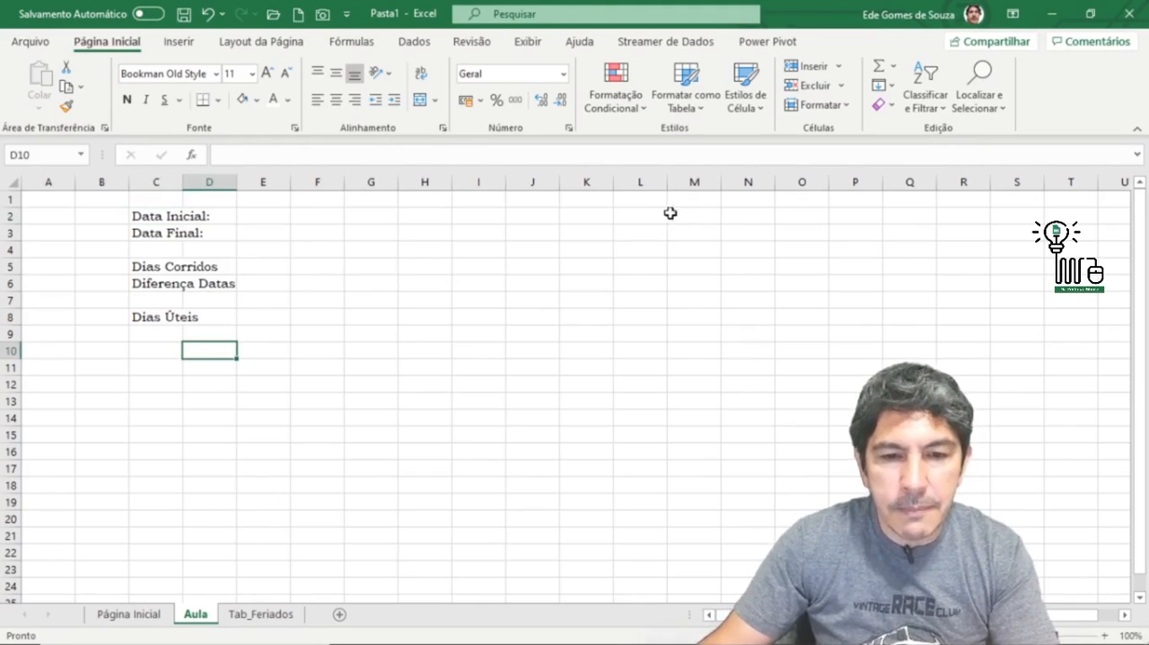
pyautogui.click(528, 45)
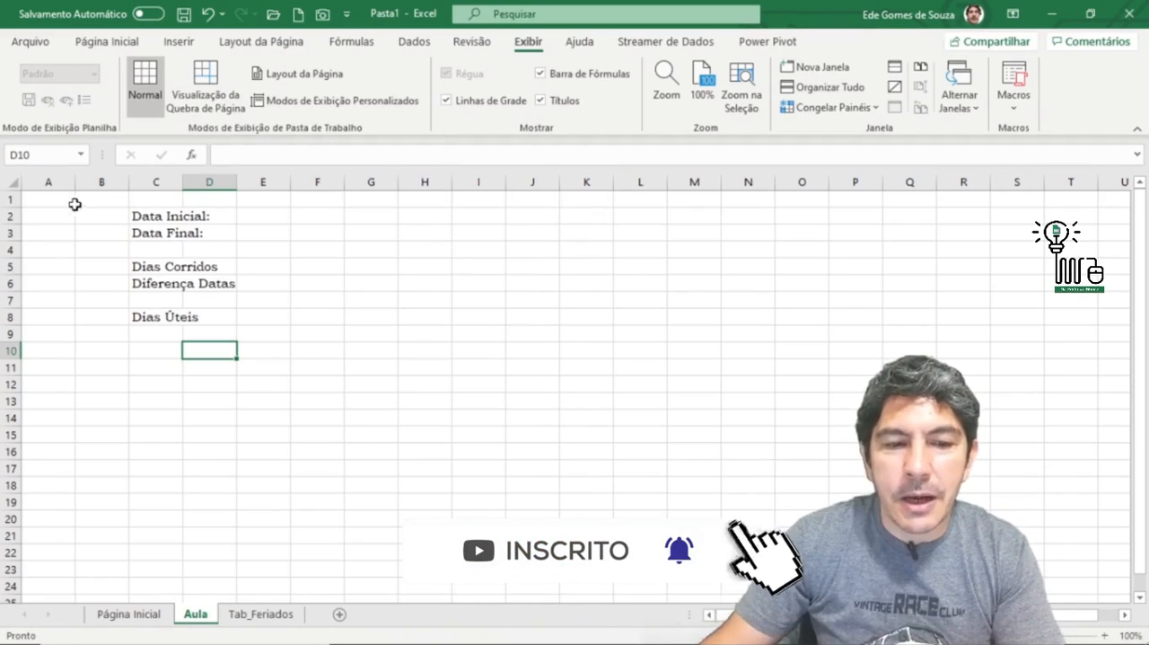
pyautogui.click(13, 184)
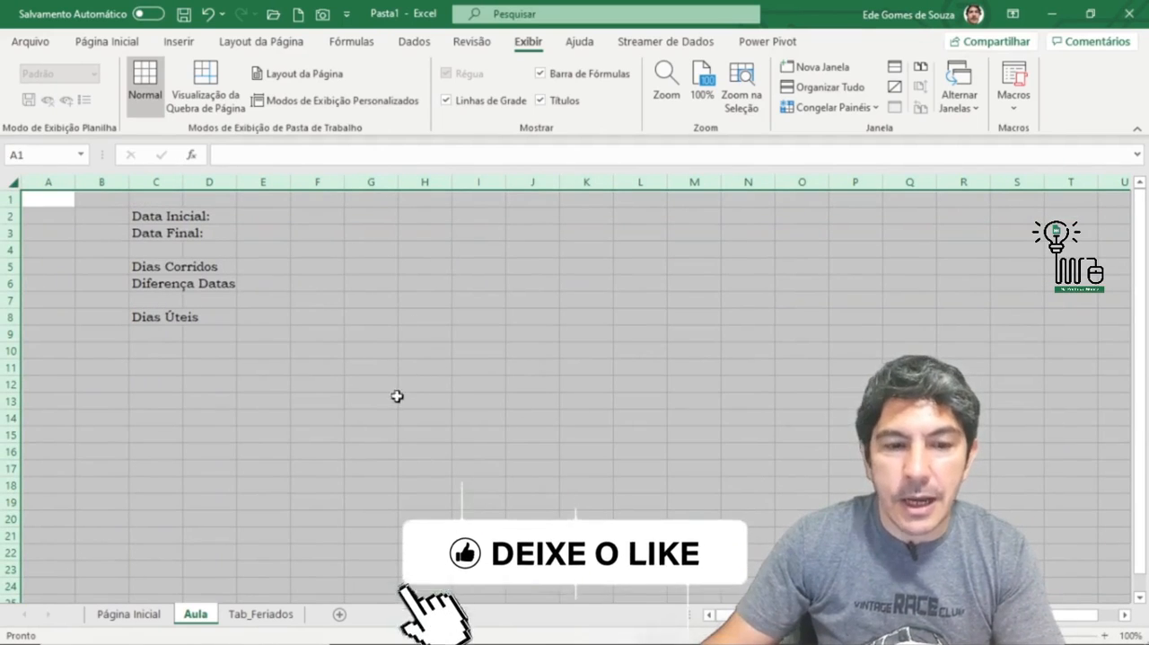
pyautogui.click(422, 351)
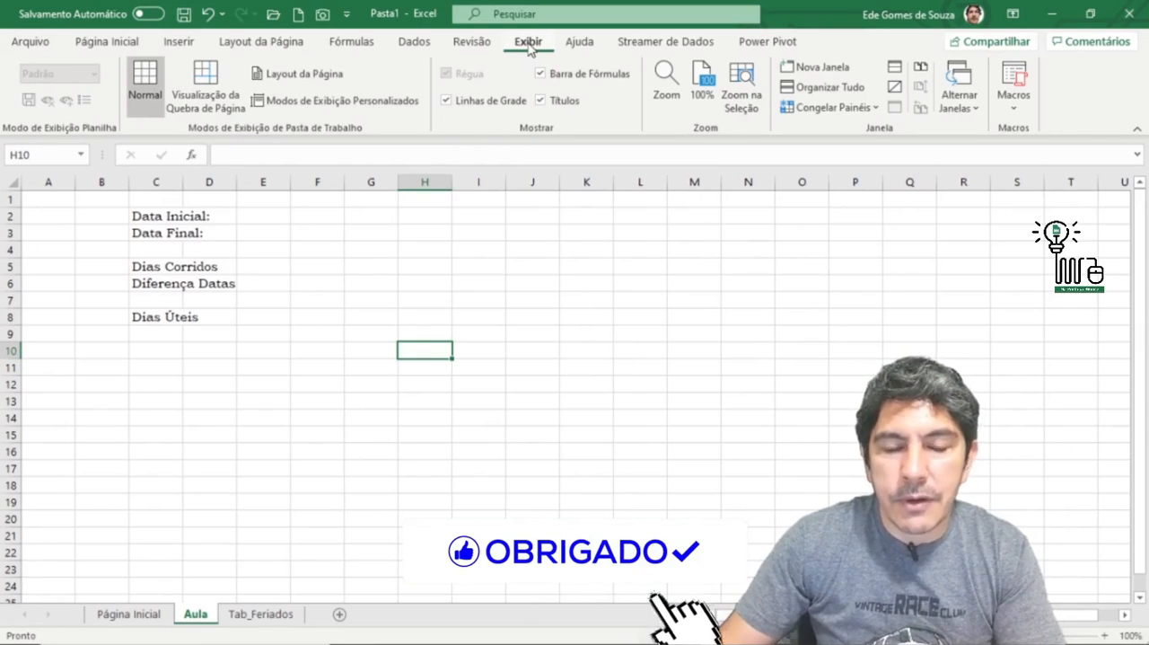
pyautogui.click(446, 100)
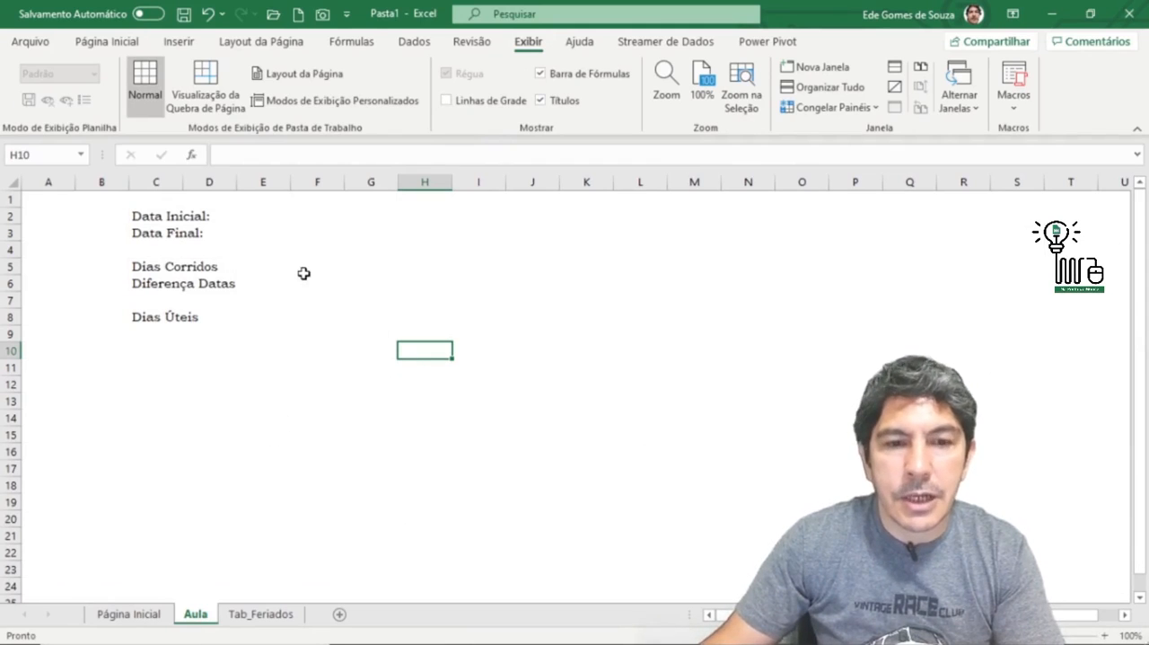
pyautogui.click(283, 221)
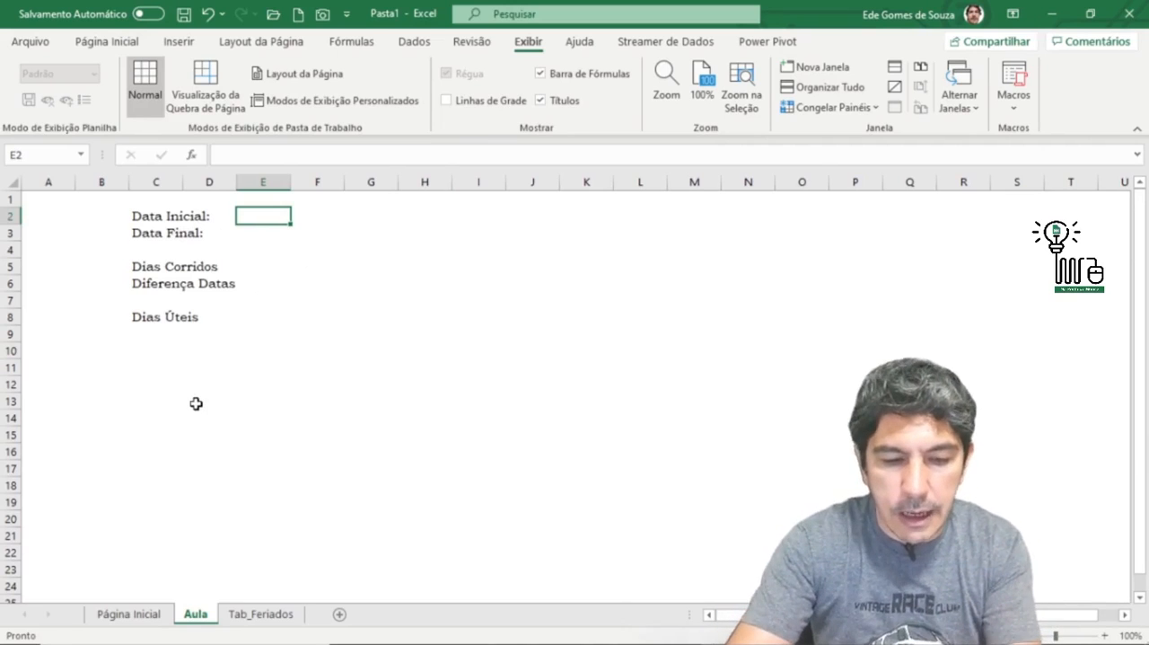
pyautogui.write('-1')
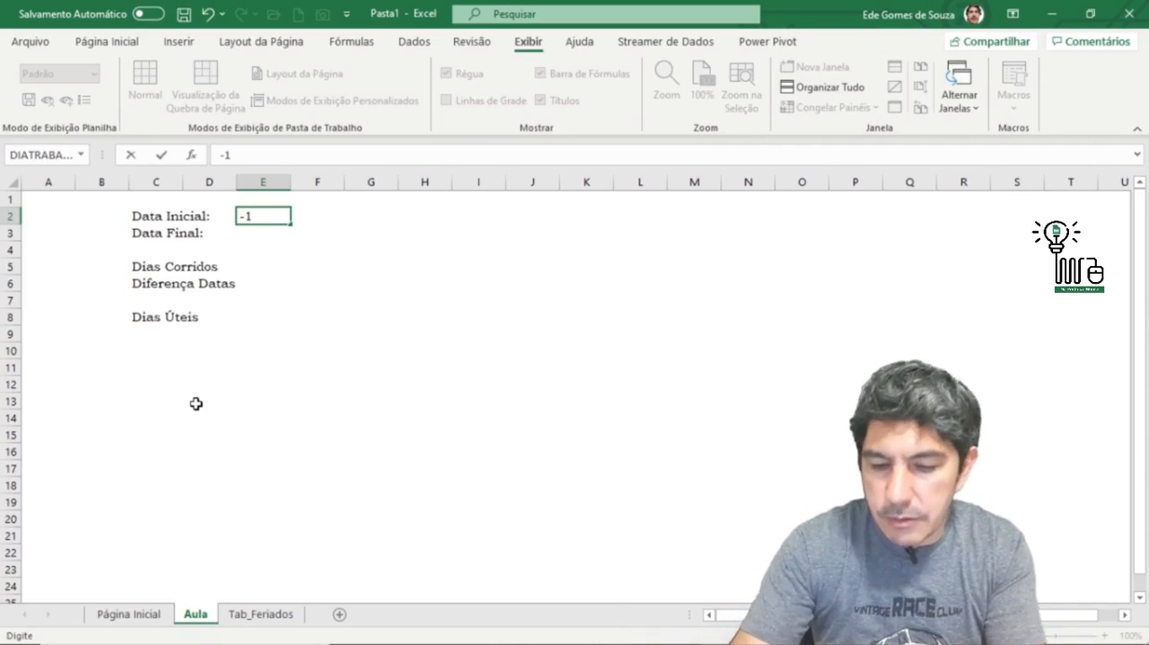
pyautogui.write('/12')
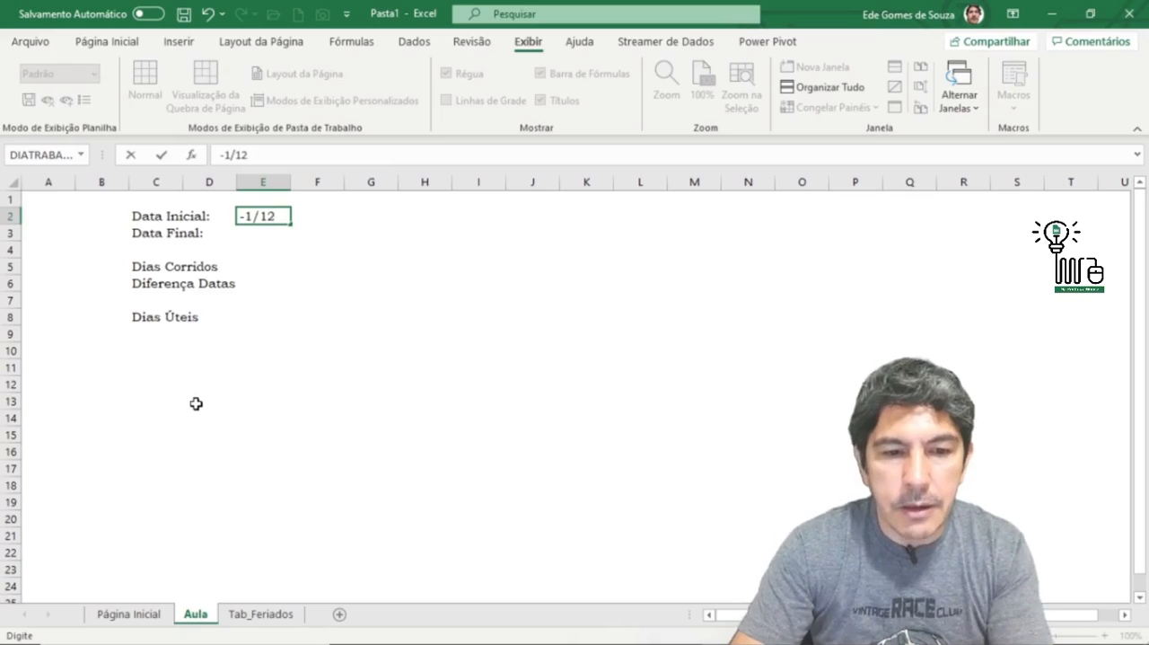
pyautogui.press('BackSpace')
pyautogui.press('BackSpace')
pyautogui.press('BackSpace')
pyautogui.press('BackSpace')
pyautogui.press('BackSpace')
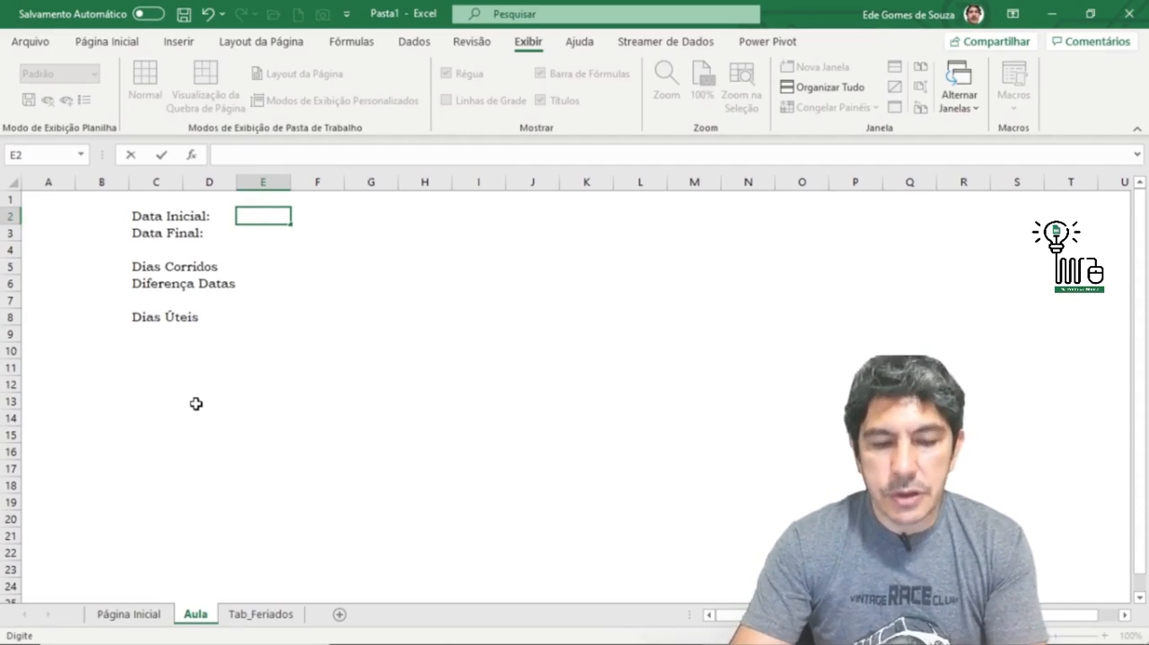
# Step: Enter 01/12 as the Data Inicial in E2 and 31/12 as the Data Final in E3
pyautogui.write('01/12')
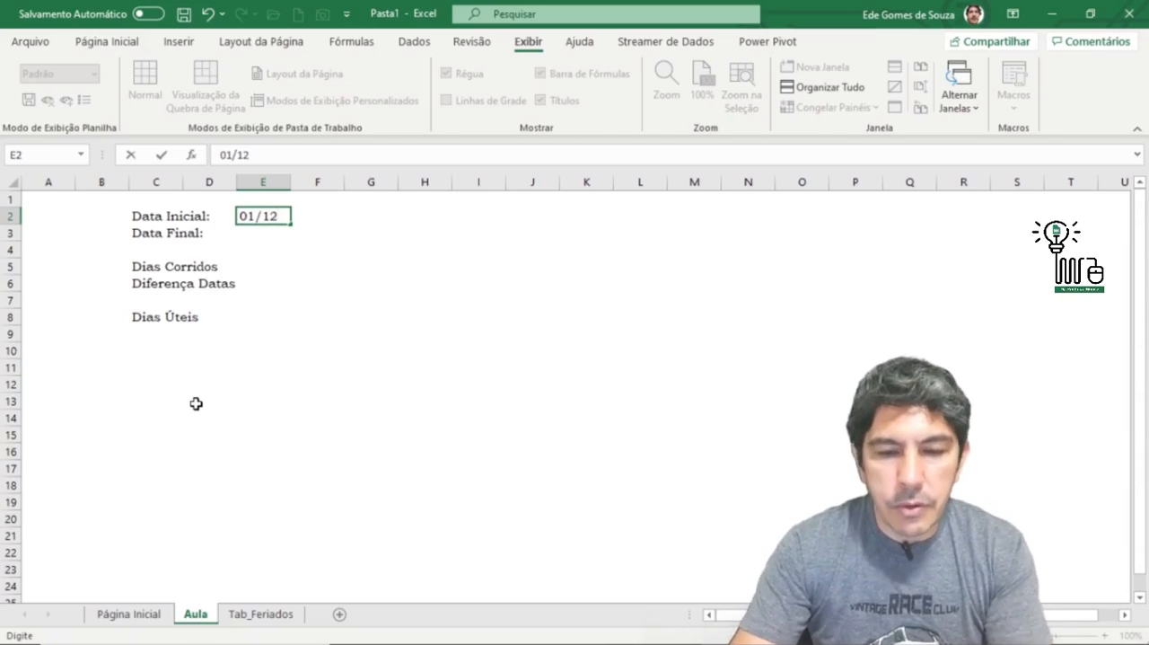
pyautogui.press('Return')
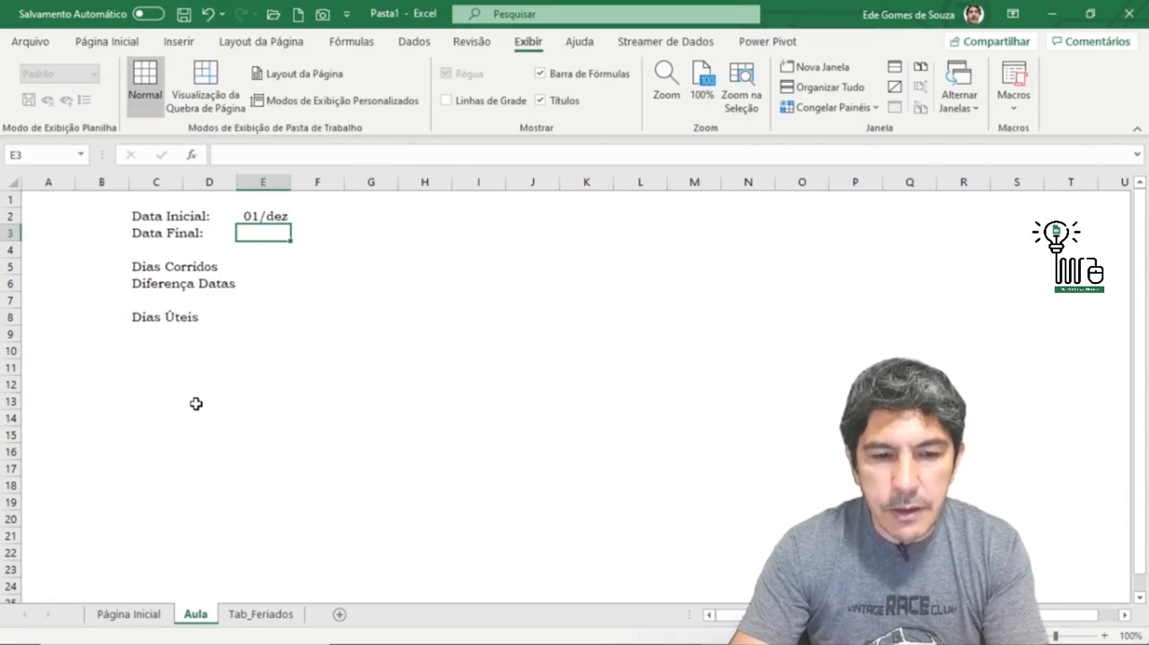
pyautogui.write('31')
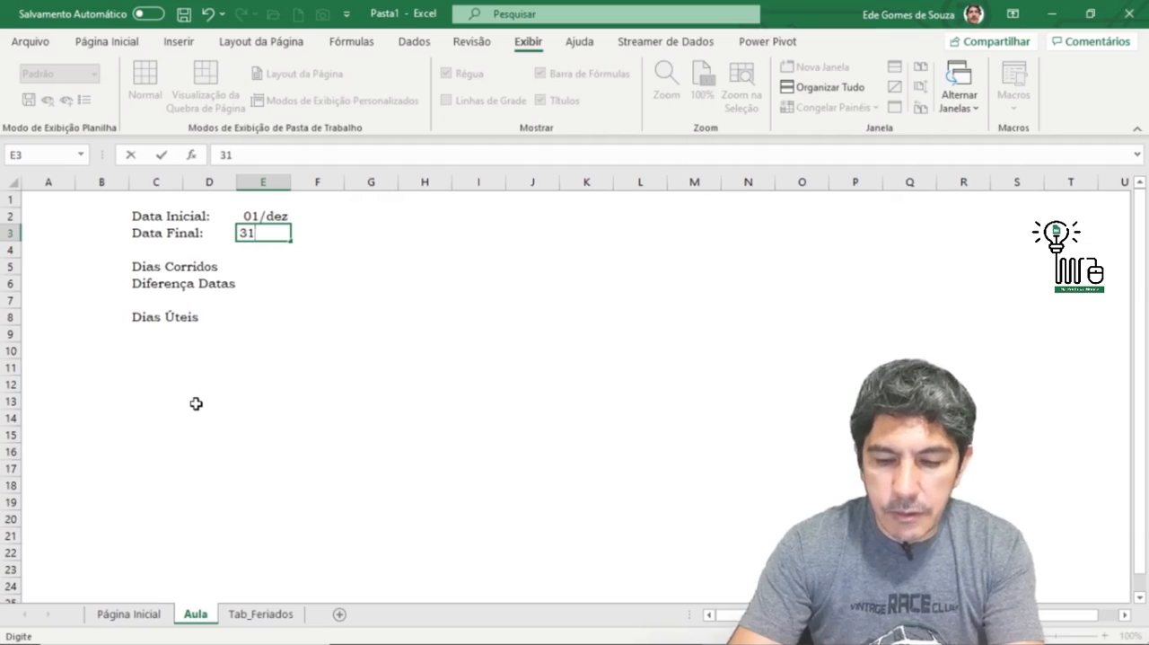
pyautogui.write('/12')
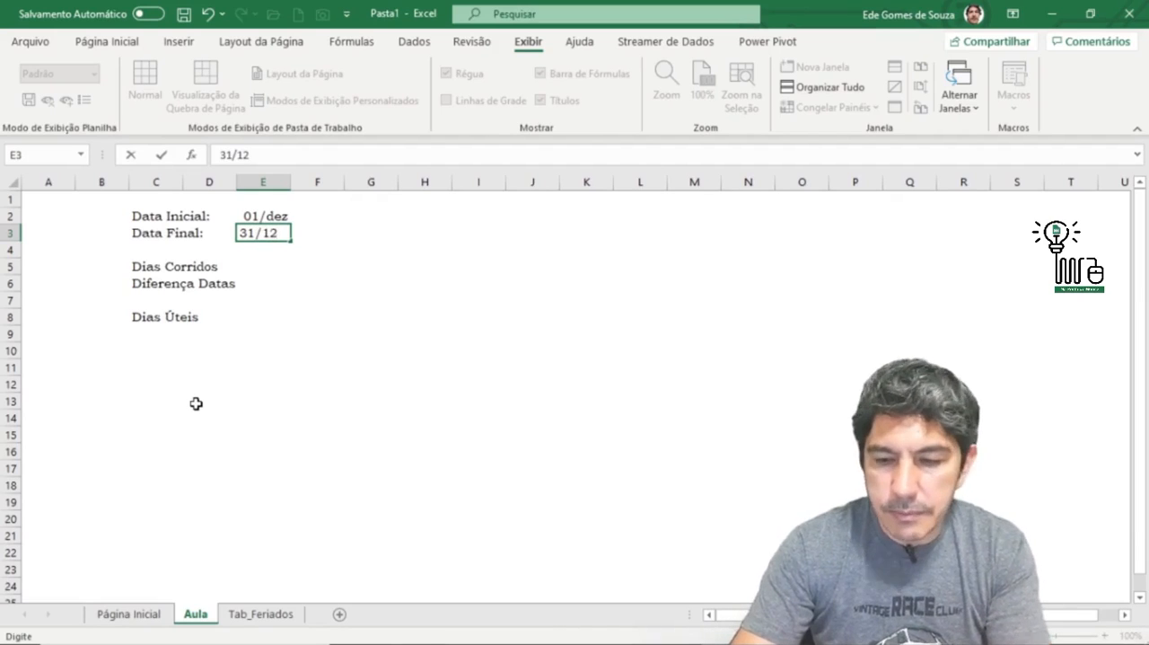
pyautogui.press('Return')
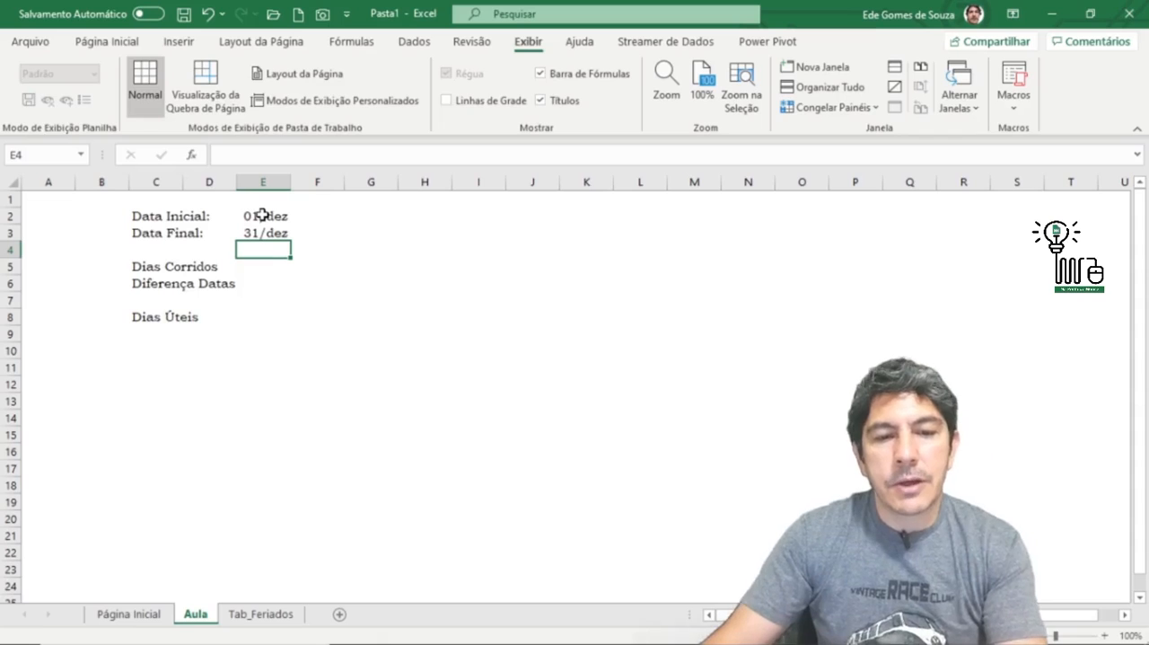
pyautogui.click(263, 182)
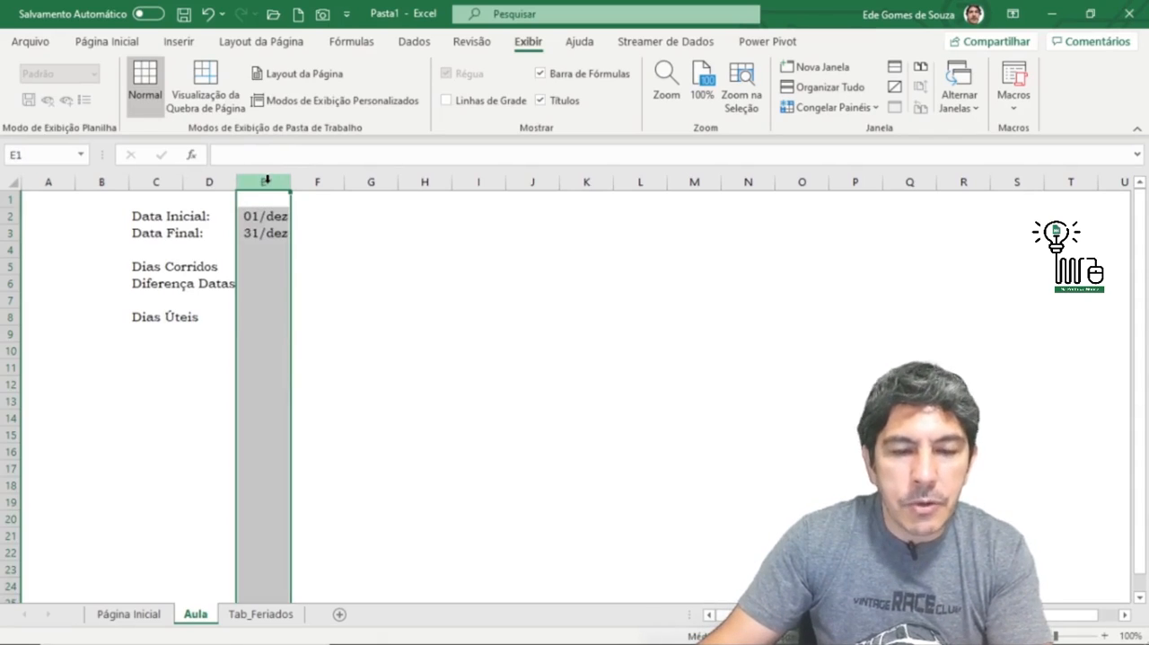
pyautogui.click(378, 262)
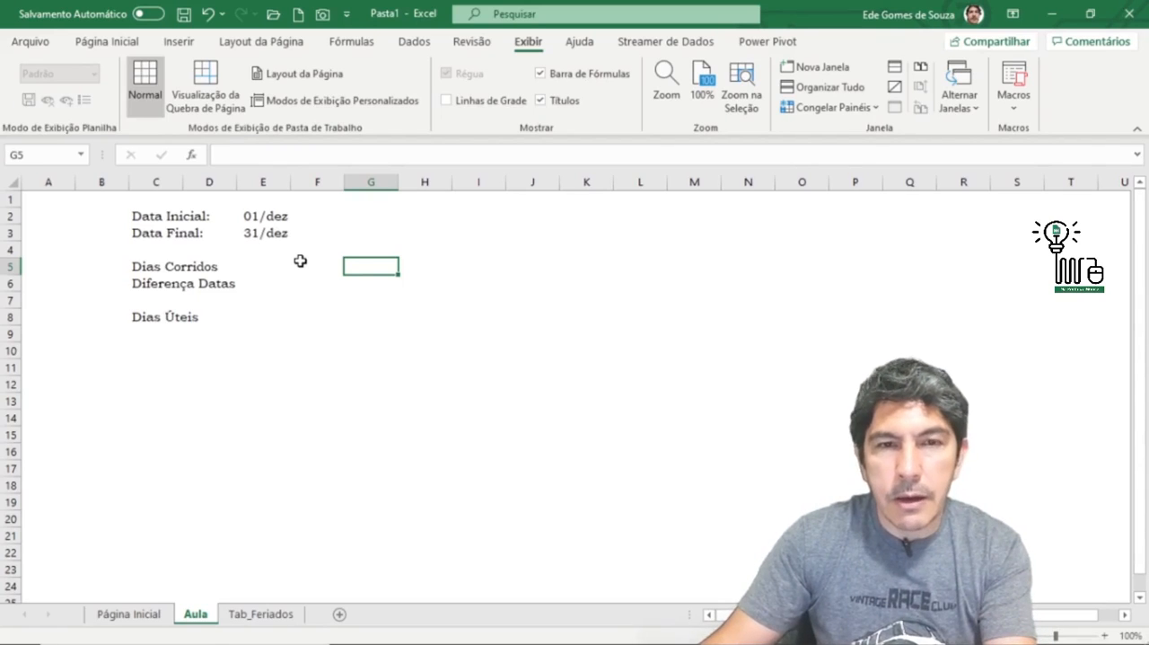
pyautogui.hotkey('ctrl', '1')
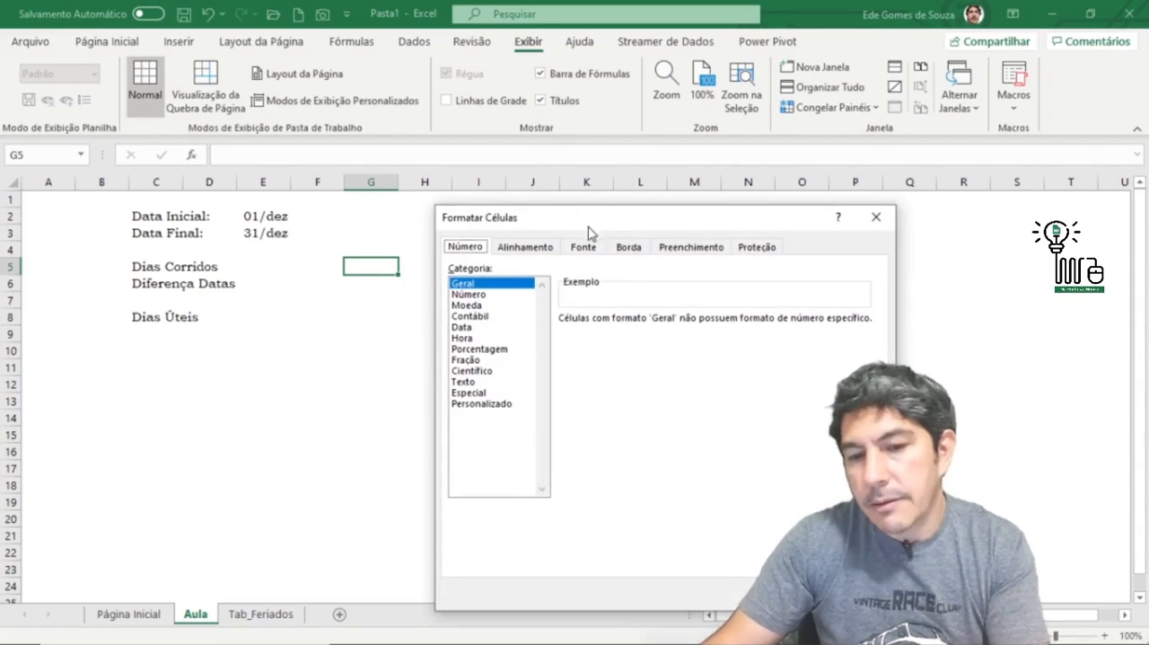
pyautogui.moveTo(589, 226); pyautogui.dragTo(620, 184)
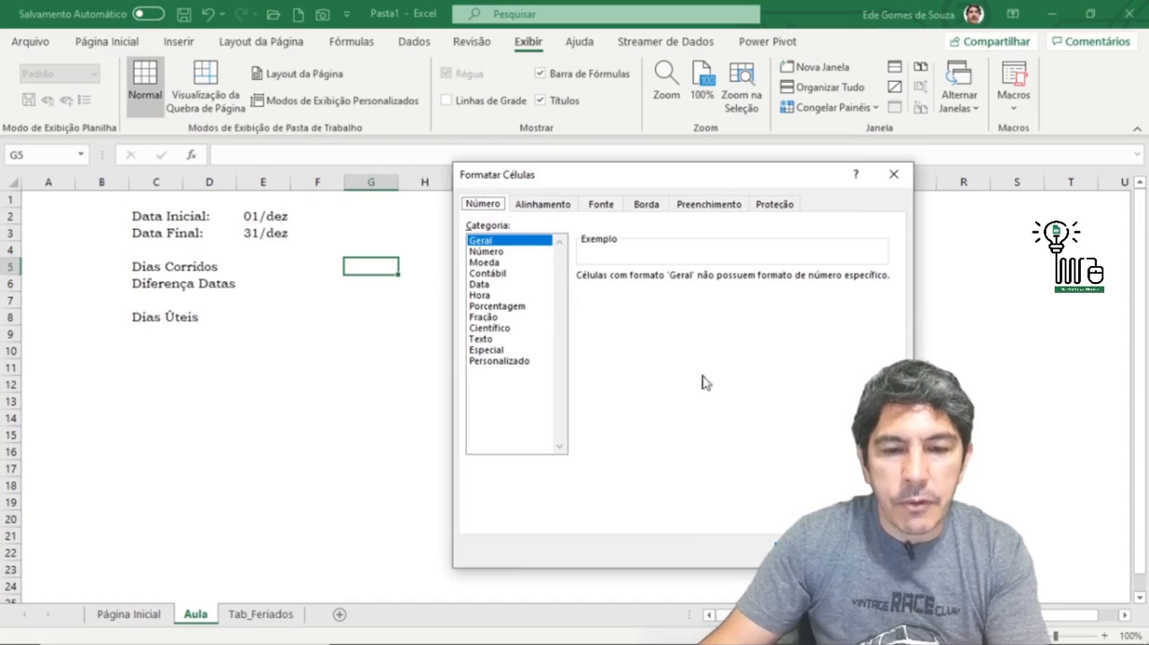
pyautogui.press('Escape')
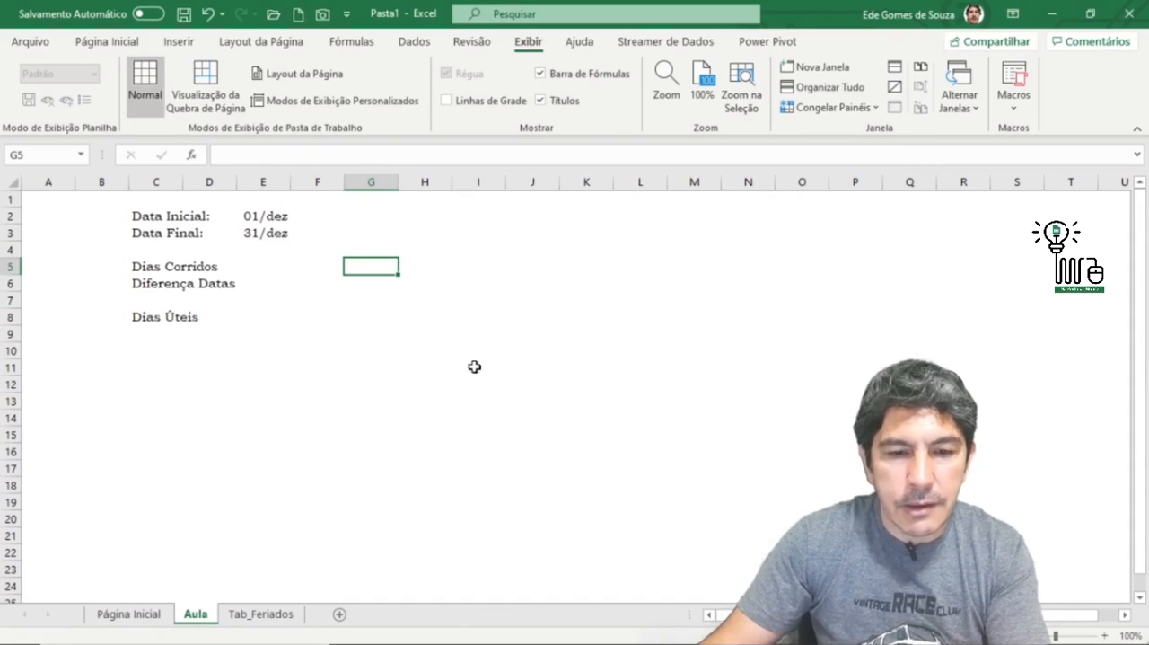
# Step: Apply the Geral number format to cells E2:E11 so the dates are shown as serial numbers
pyautogui.click(266, 182)
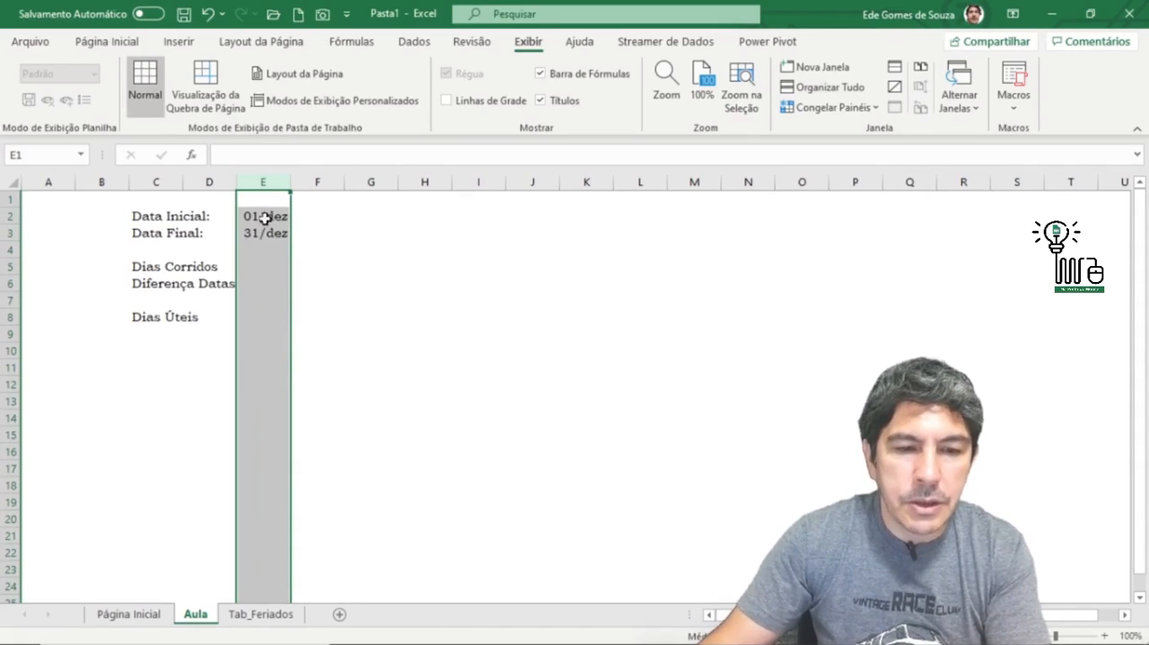
pyautogui.moveTo(261, 217); pyautogui.dragTo(277, 369)
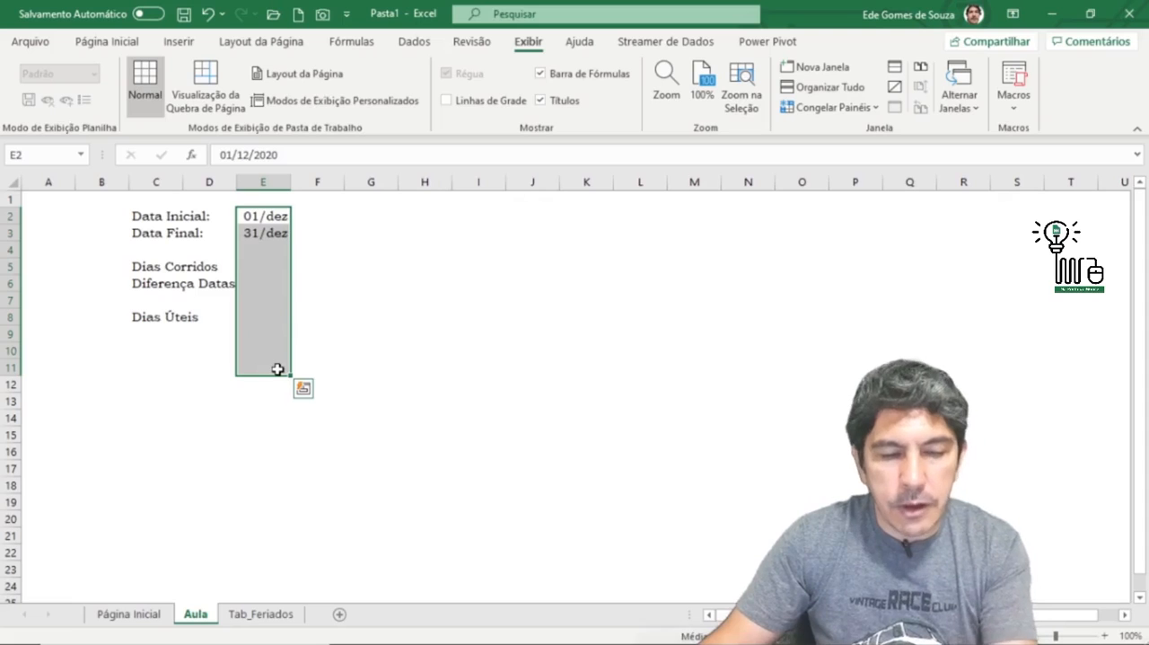
pyautogui.hotkey('ctrl', '1')
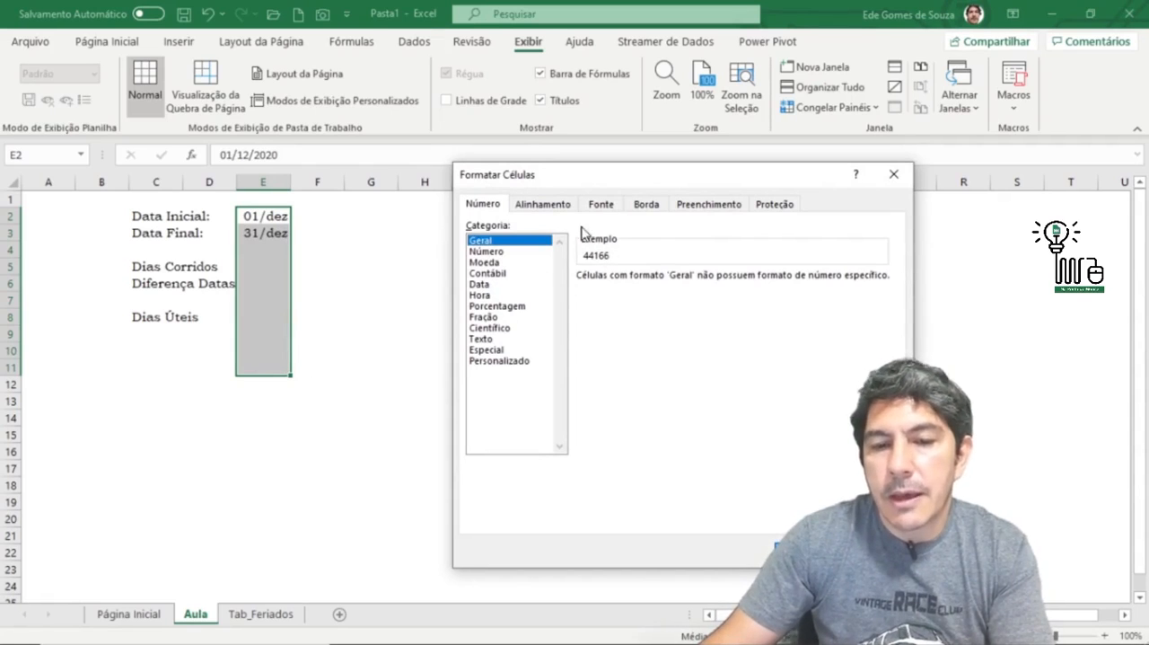
pyautogui.press('Return')
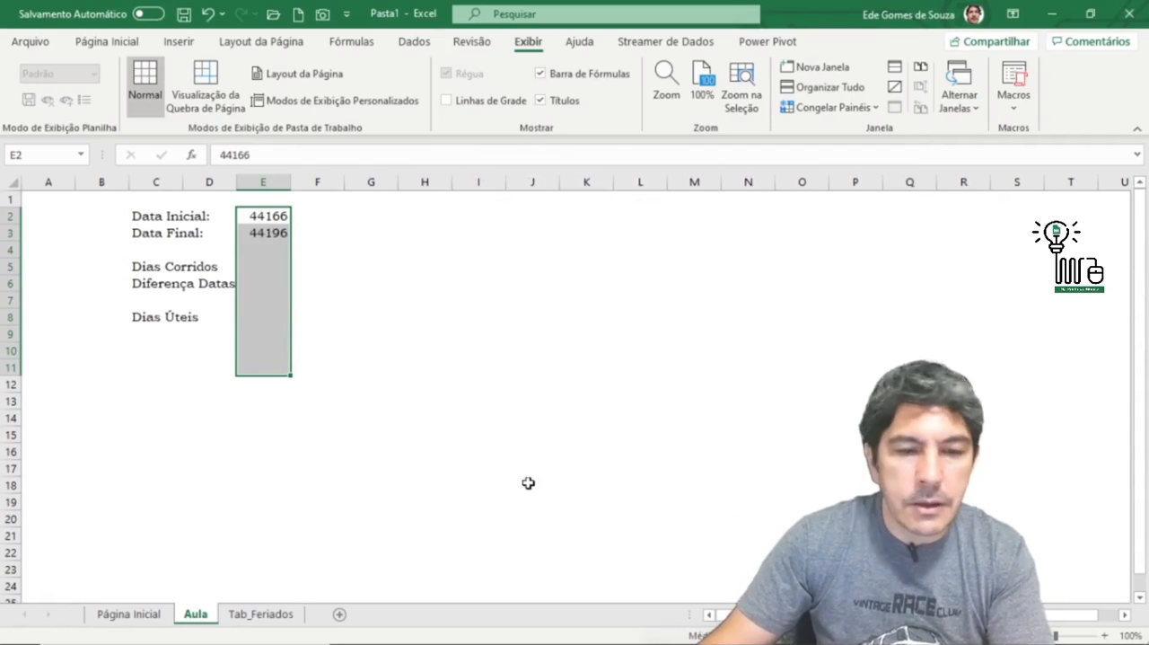
pyautogui.click(530, 422)
pyautogui.click(266, 219)
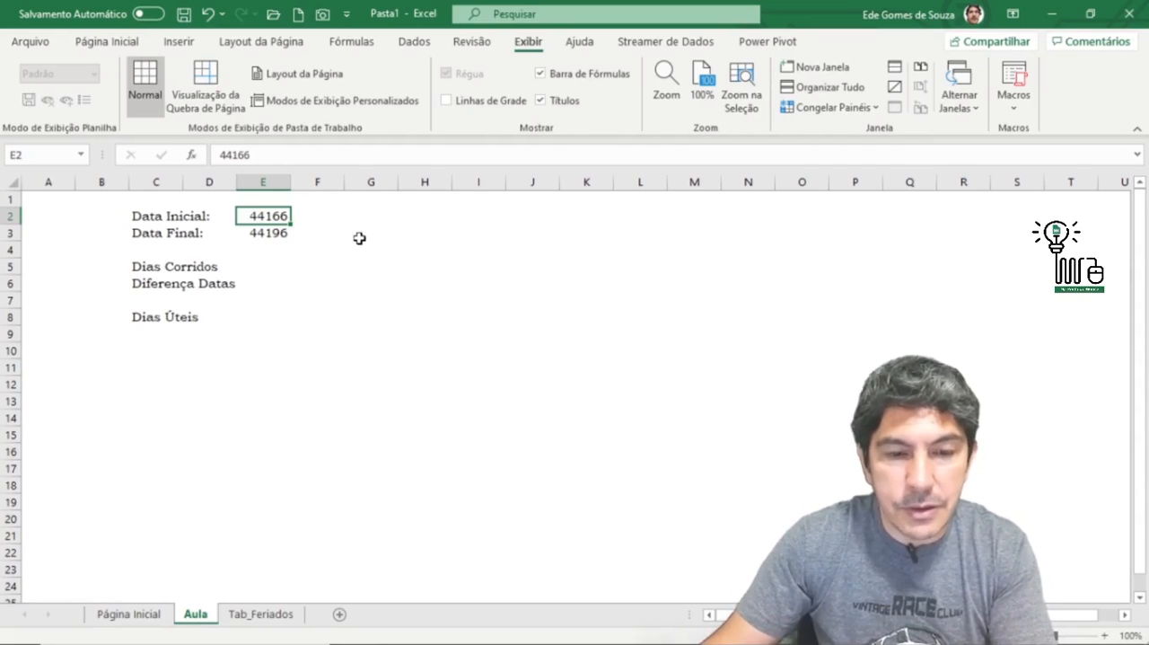
pyautogui.moveTo(264, 217)
pyautogui.mouseDown()
pyautogui.moveTo(263, 235)
pyautogui.moveTo(271, 221)
pyautogui.moveTo(273, 244)
pyautogui.moveTo(276, 231)
pyautogui.mouseUp()
pyautogui.click(276, 219)
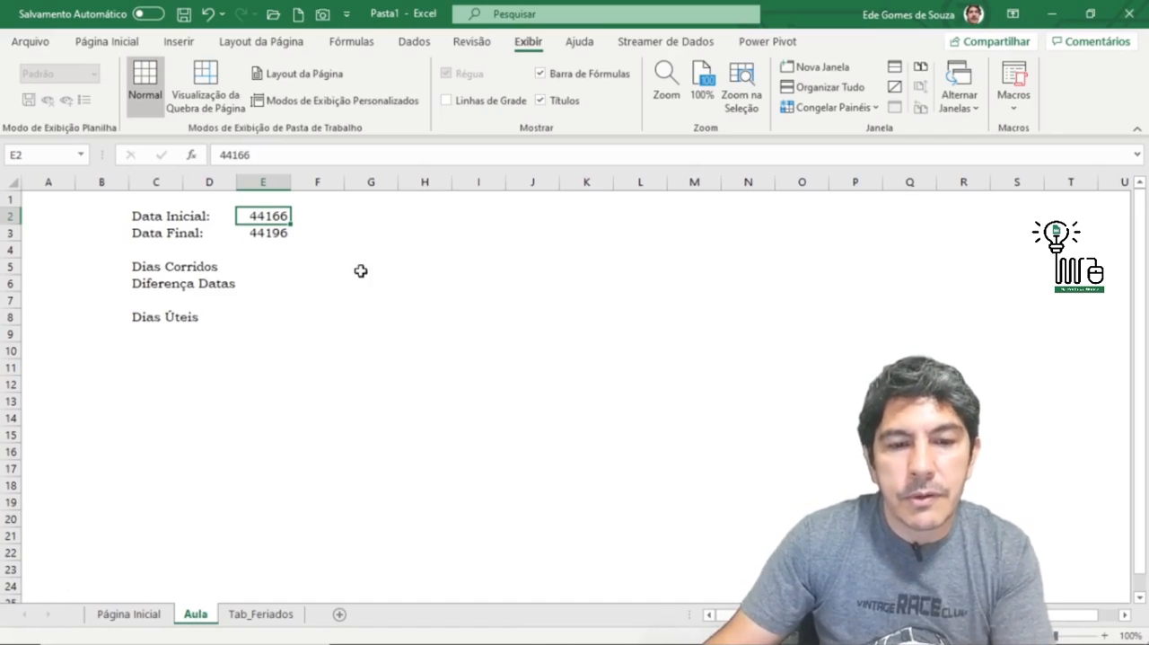
# Step: Enter the formula =HOJE() in cell G2 to return today's date
pyautogui.click(366, 215)
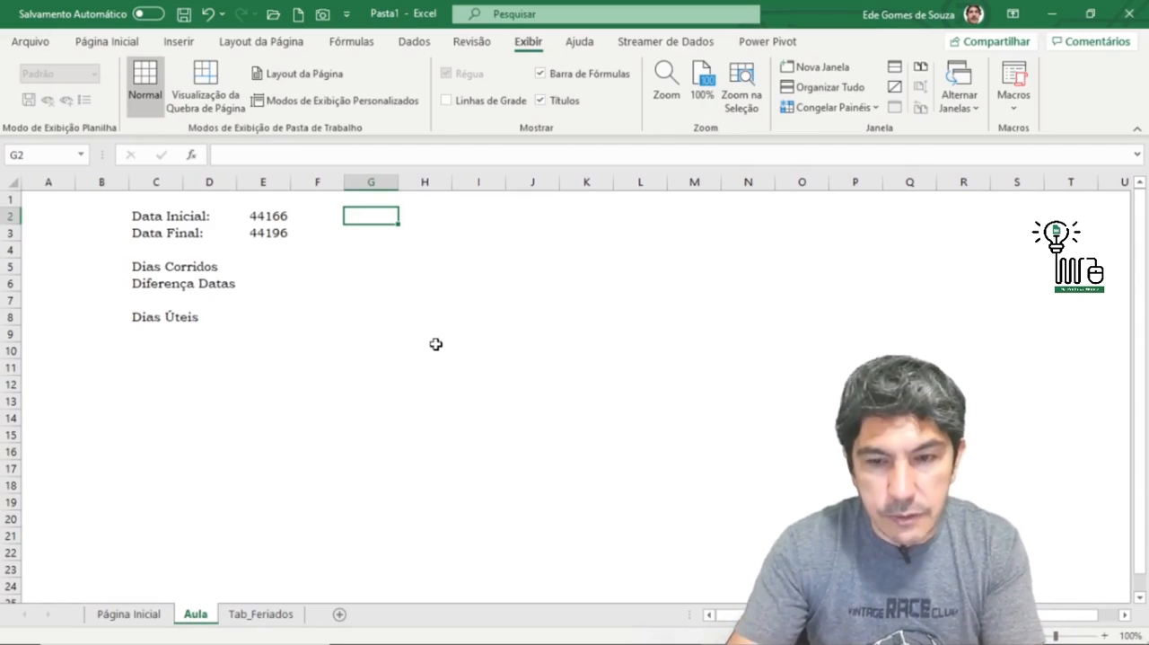
pyautogui.write('=h')
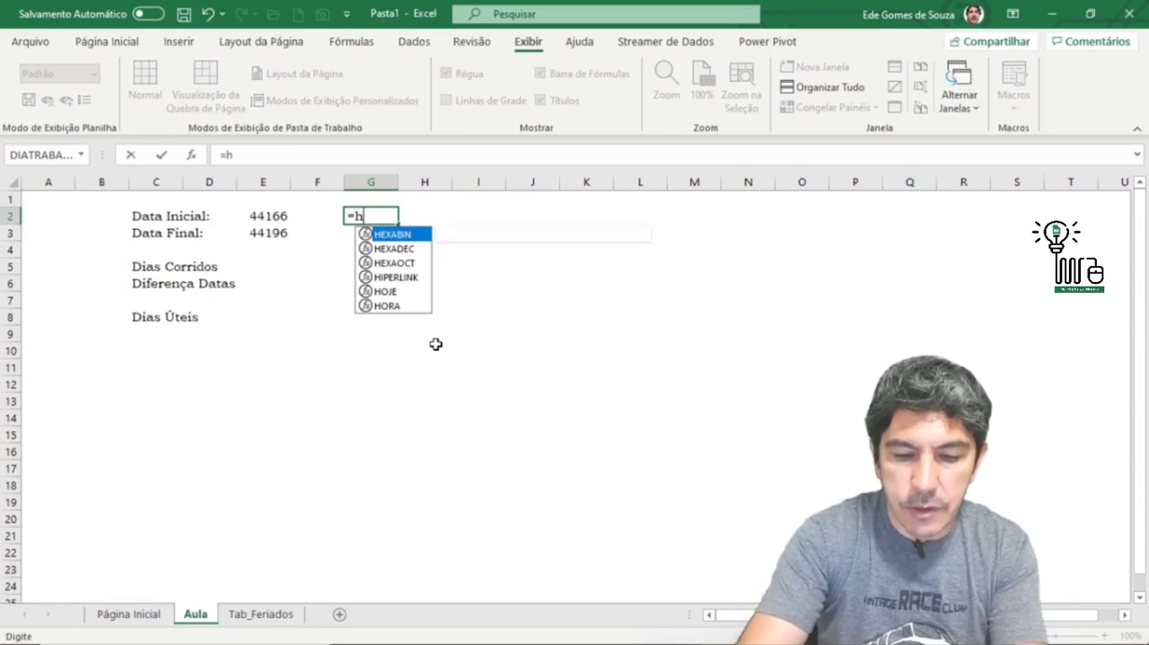
pyautogui.write('oje')
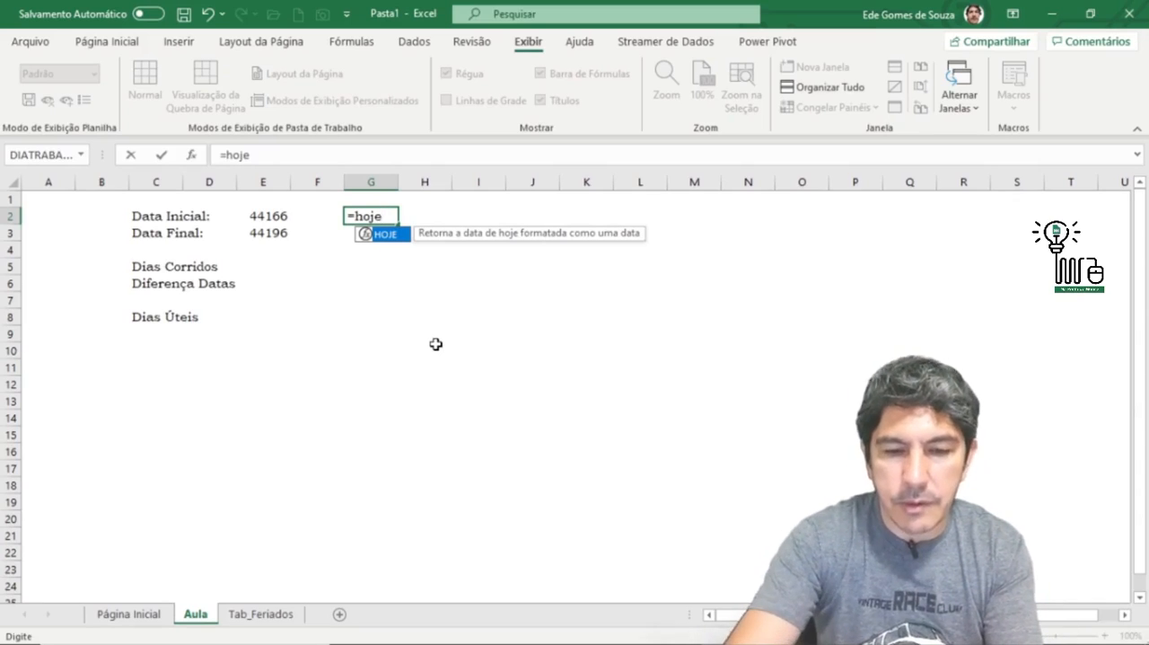
pyautogui.write('()')
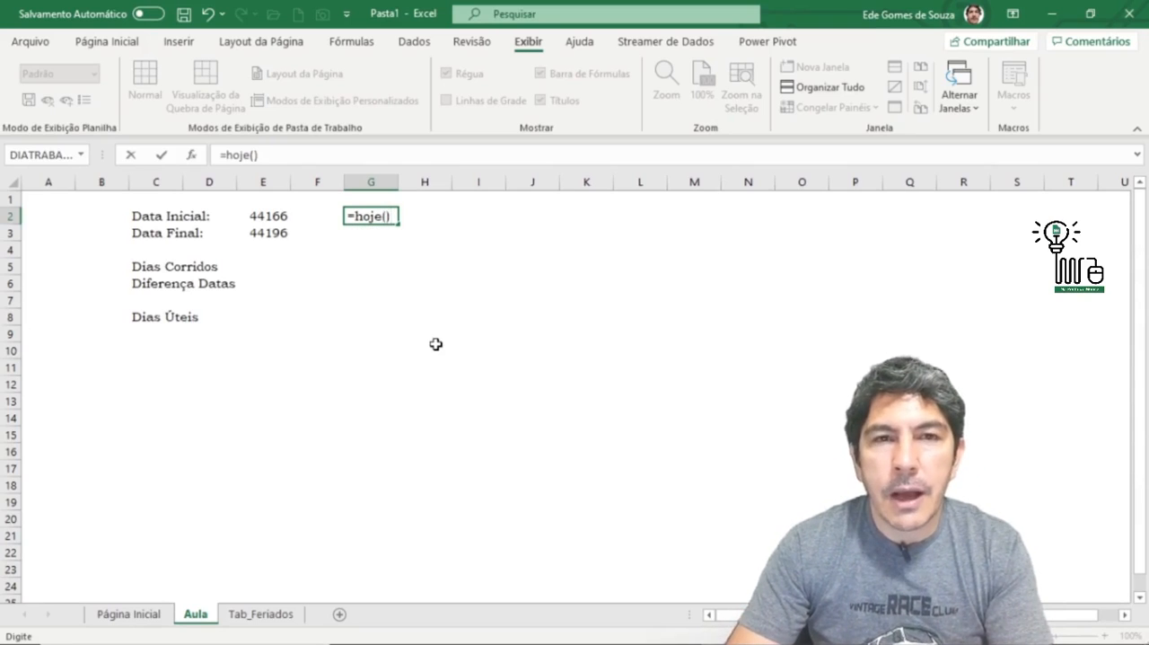
pyautogui.press('Return')
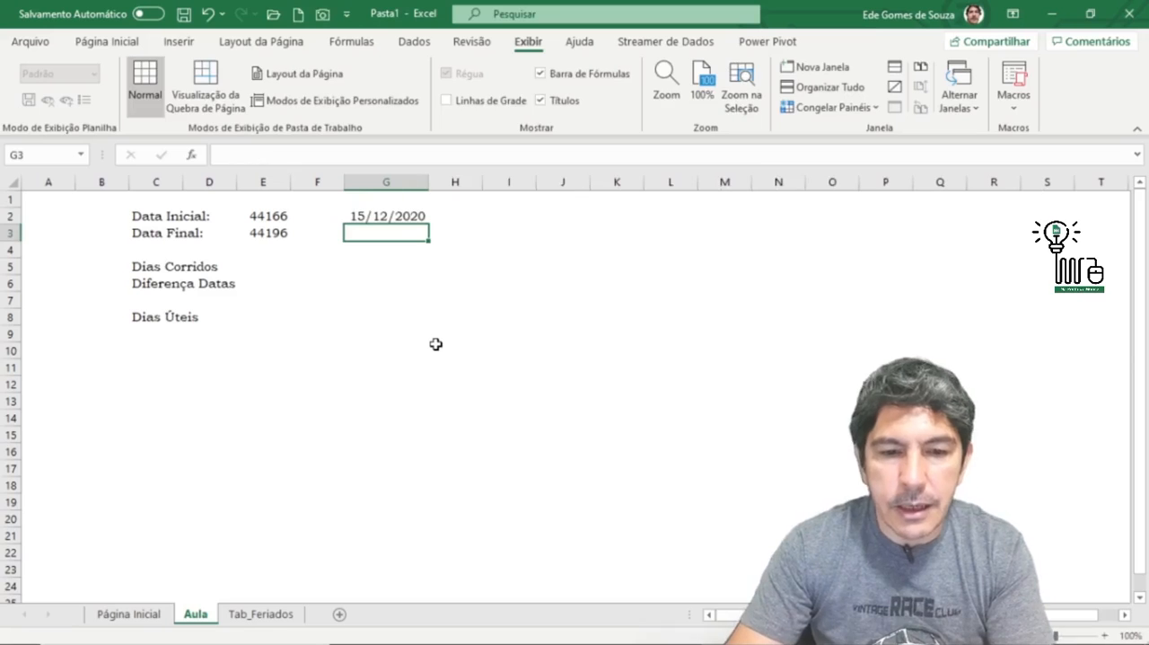
pyautogui.click(383, 221)
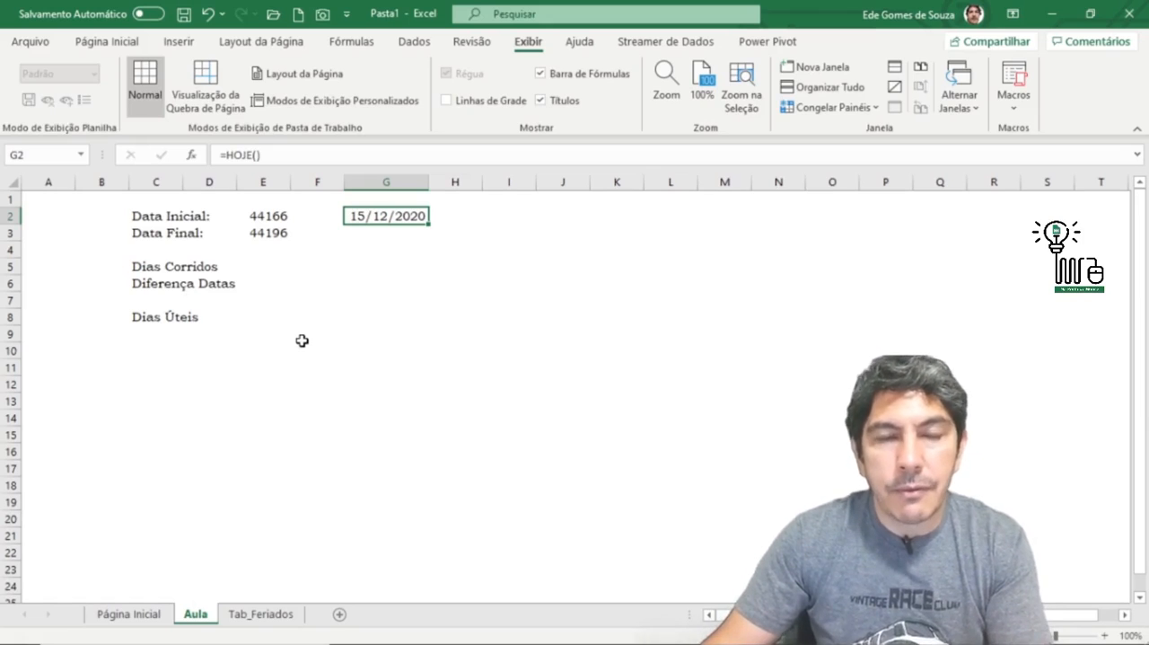
# Step: Extend the formula in G2 to =HOJE()-E2 to subtract the Data Inicial from today's date
pyautogui.click(418, 266)
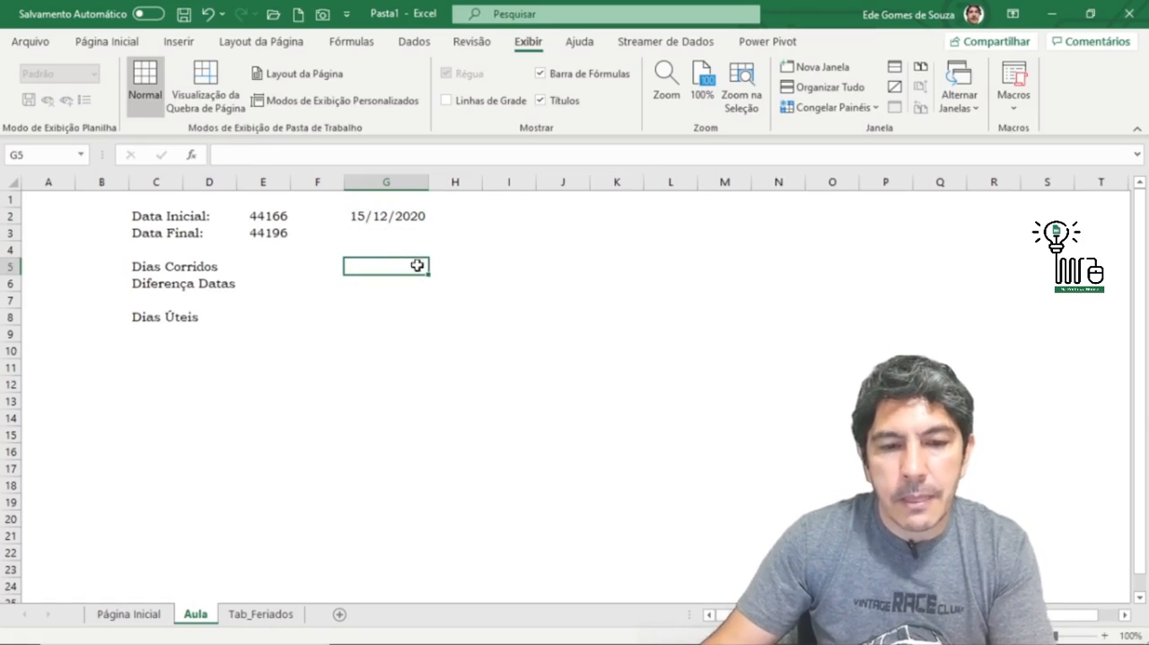
pyautogui.click(382, 222)
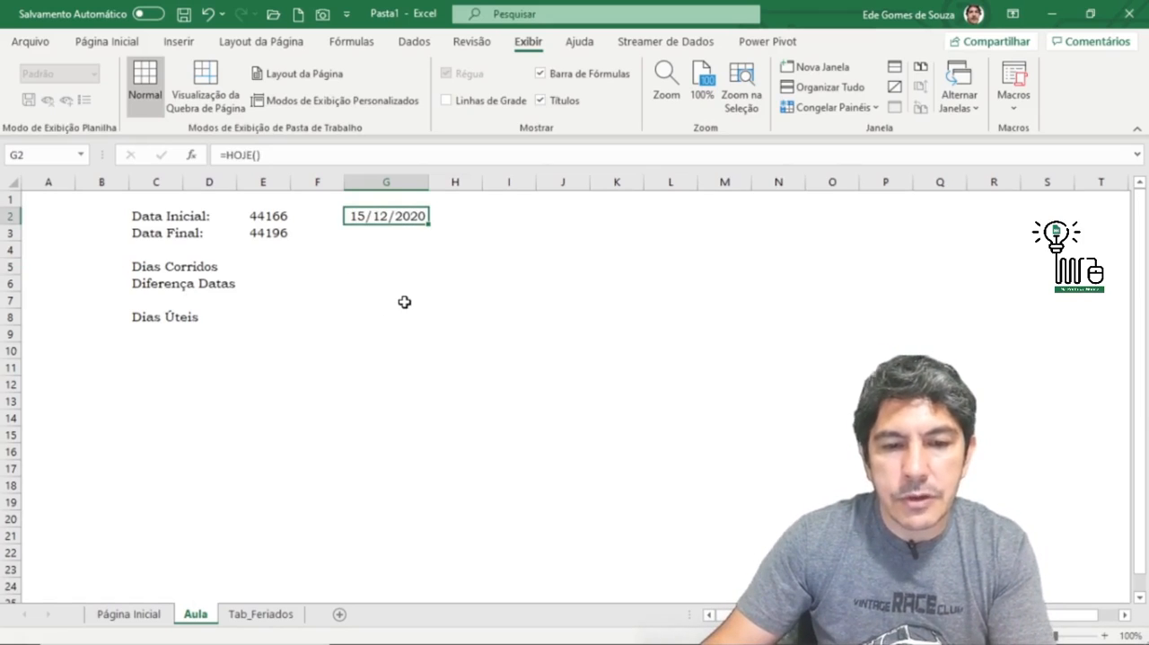
pyautogui.click(390, 249)
pyautogui.click(395, 223)
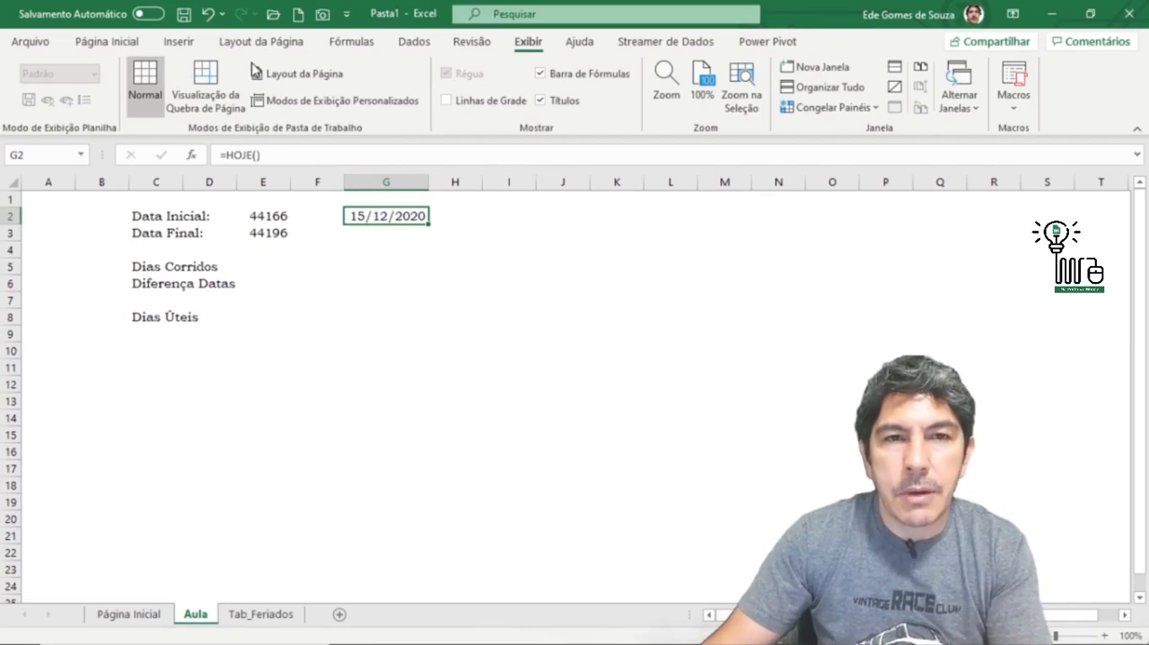
pyautogui.click(282, 155)
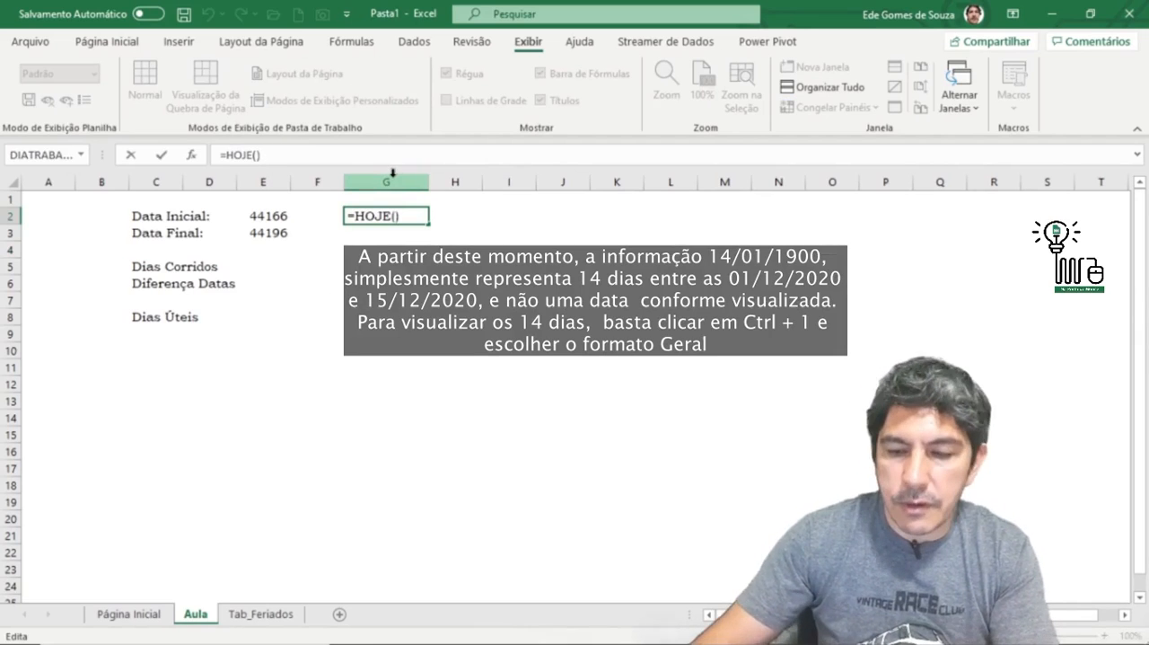
pyautogui.write('-')
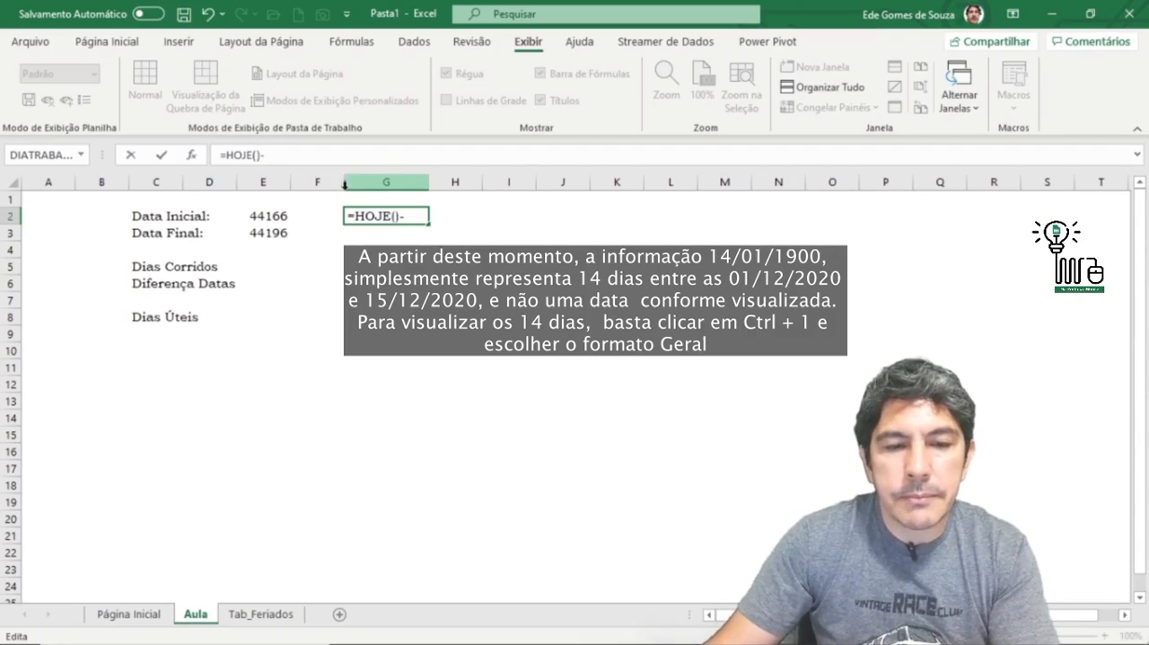
pyautogui.click(272, 216)
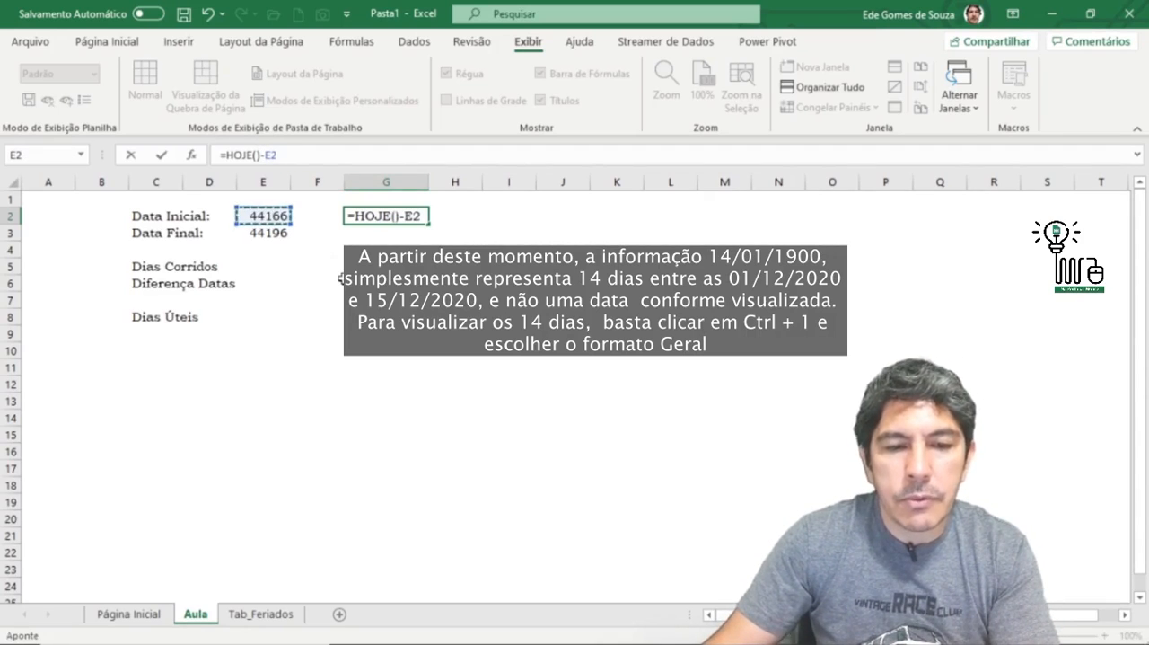
pyautogui.press('Return')
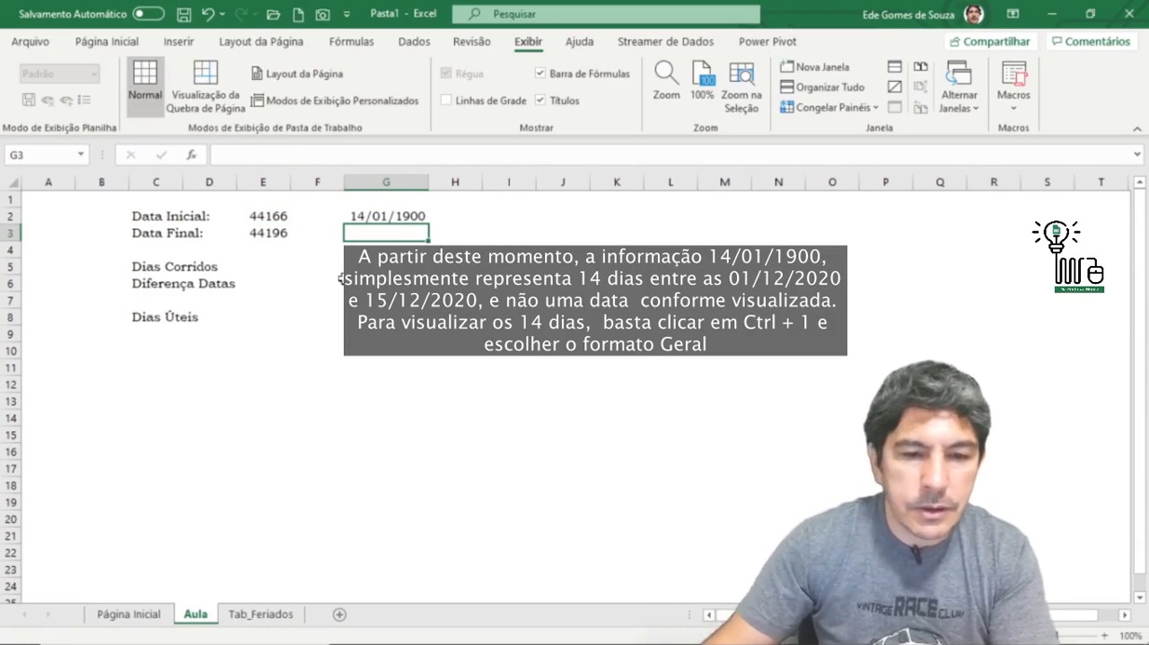
pyautogui.click(372, 219)
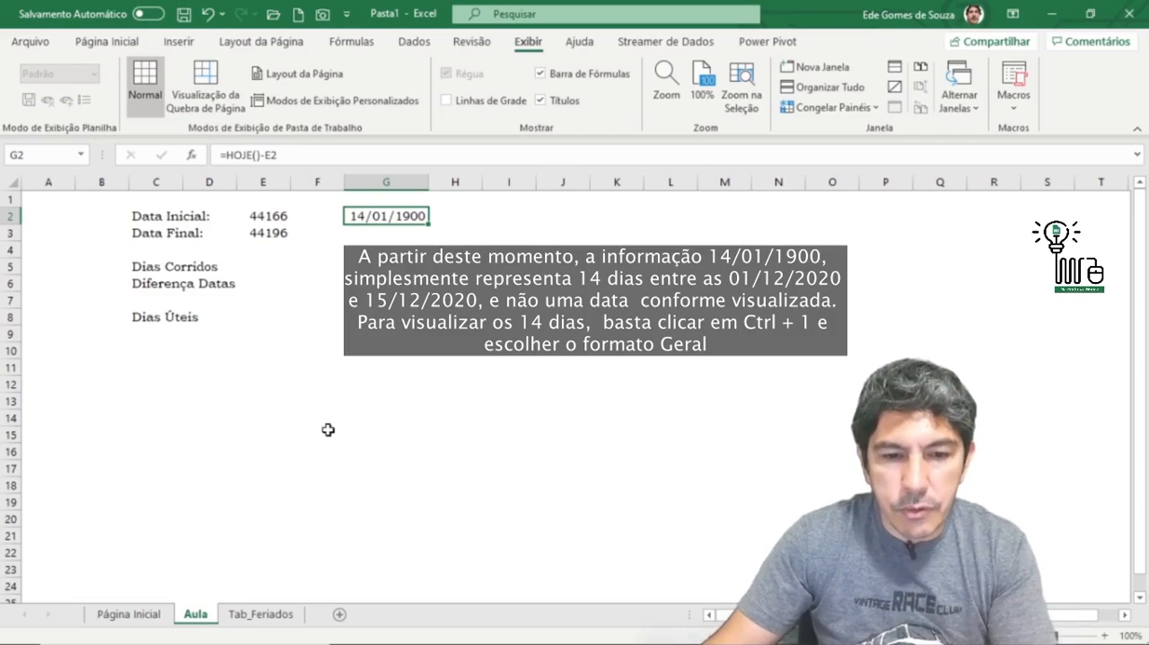
# Step: Enter the date 01/01/1900 in cell F11
pyautogui.click(295, 400)
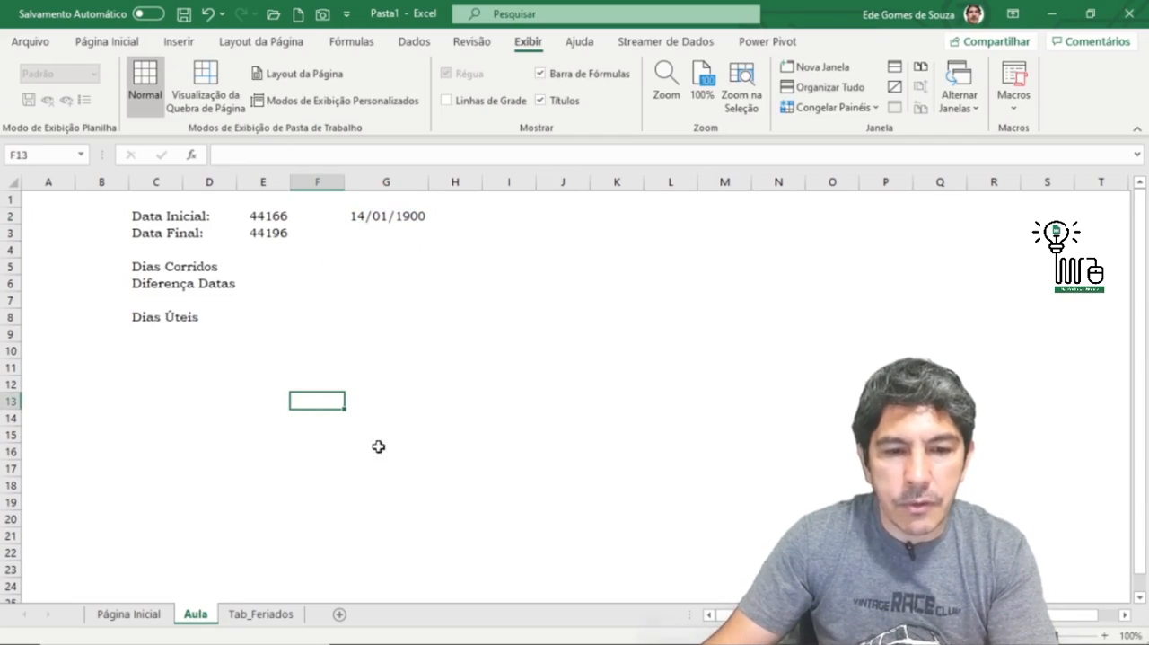
pyautogui.click(300, 365)
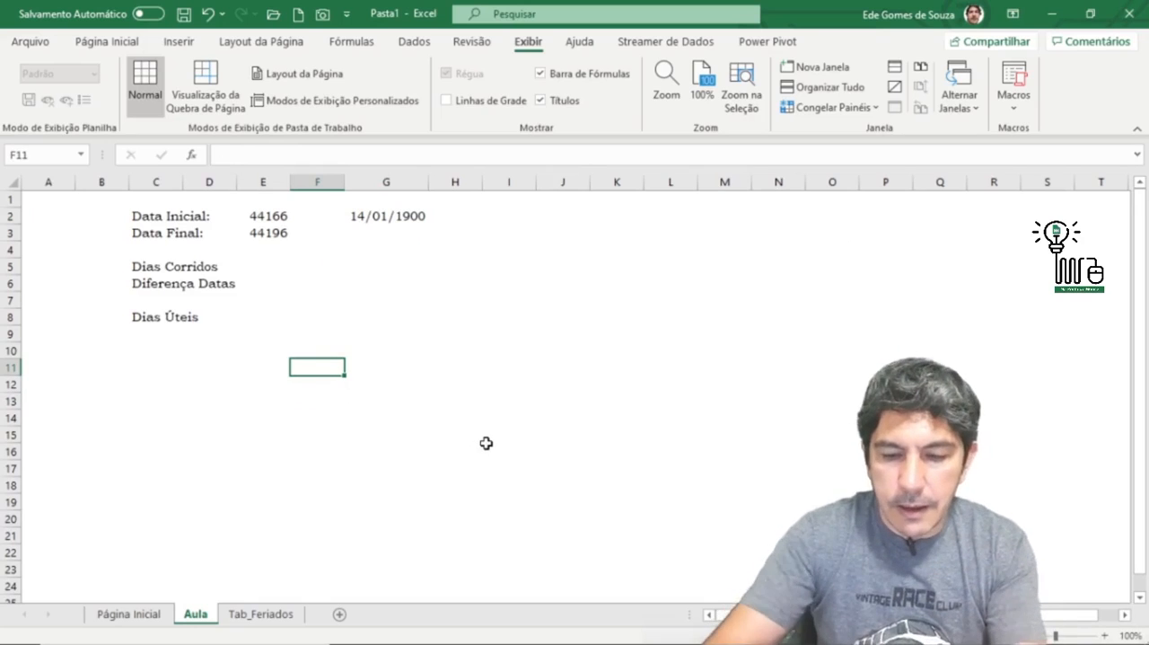
pyautogui.write('01/01')
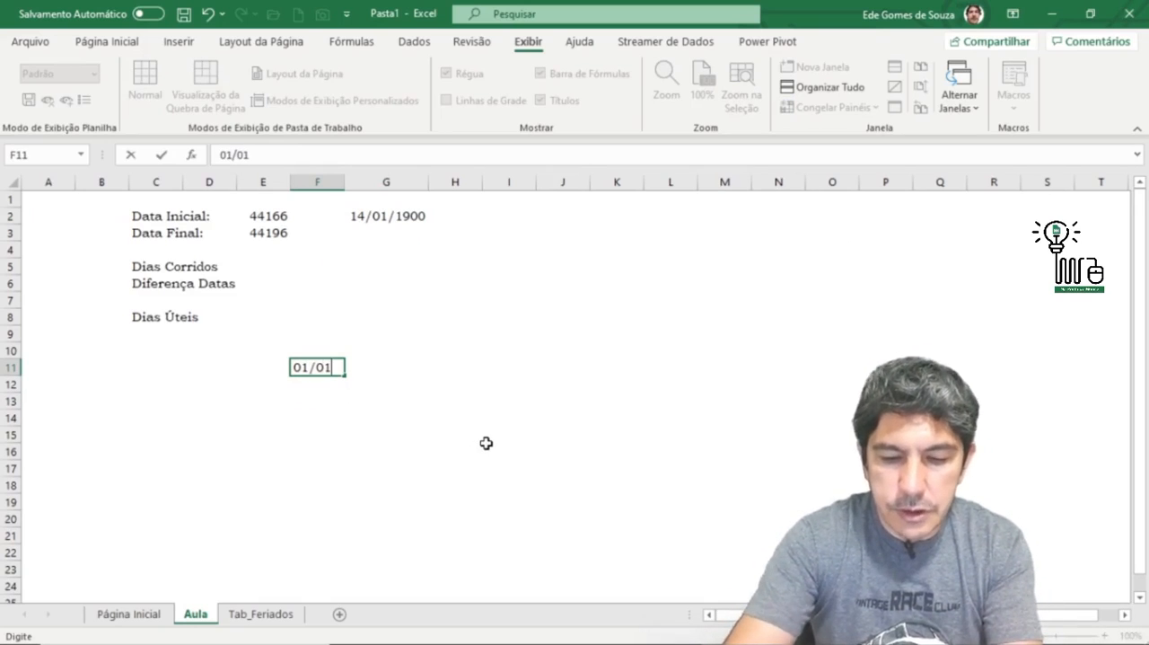
pyautogui.write('/')
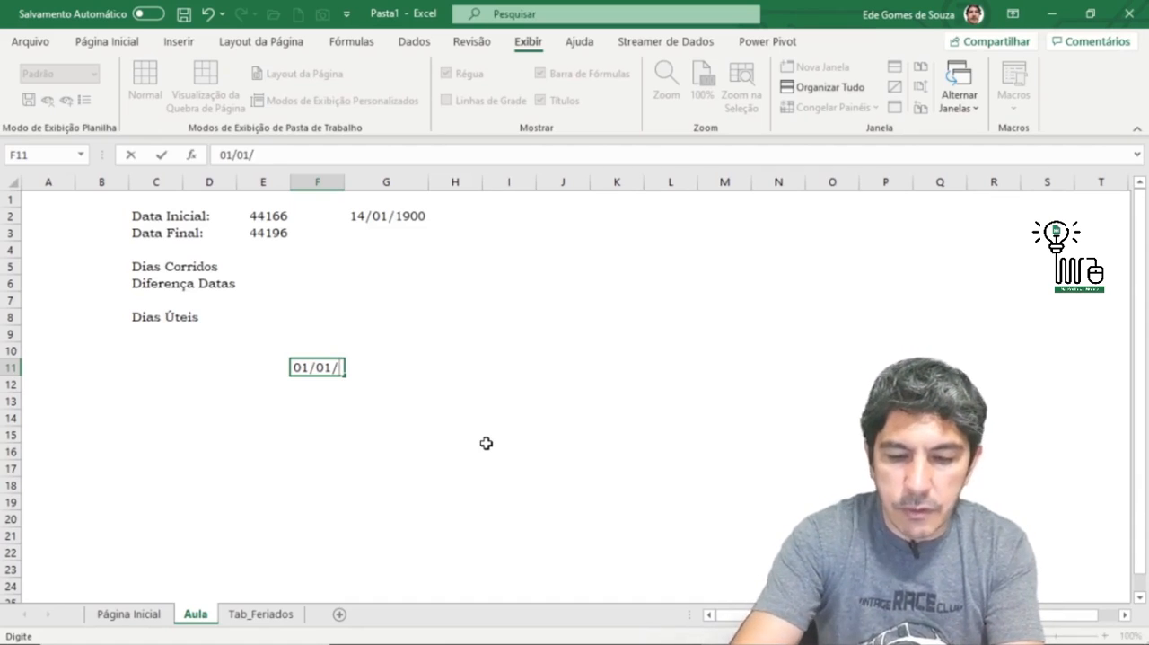
pyautogui.write('1900')
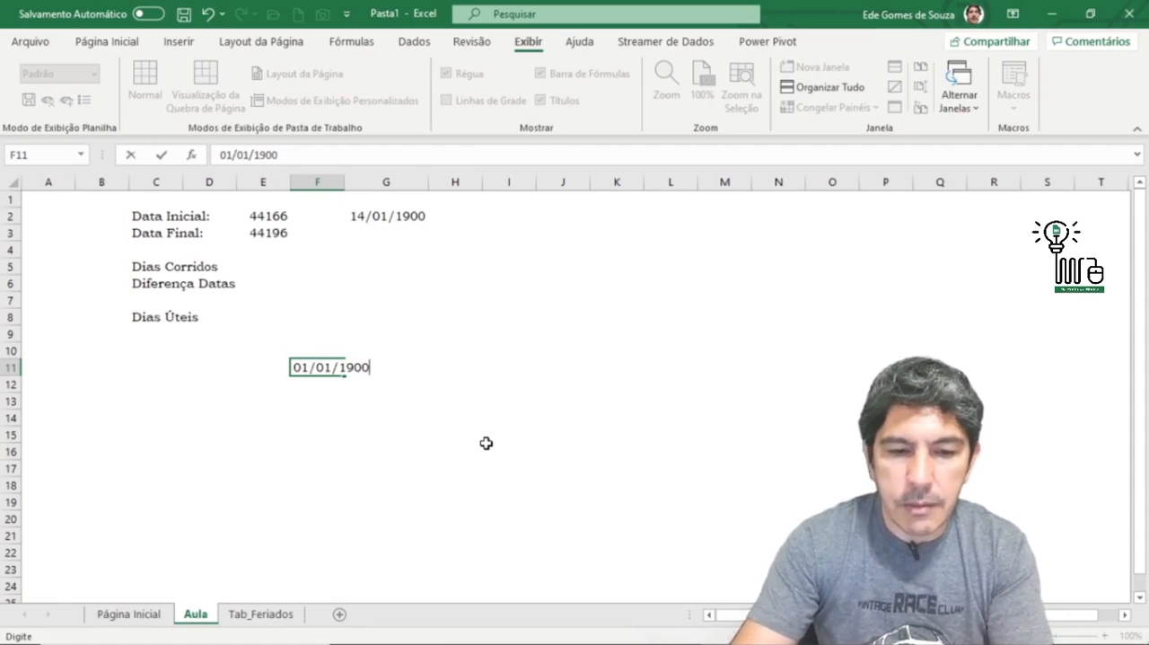
pyautogui.press('Return')
pyautogui.click(326, 368)
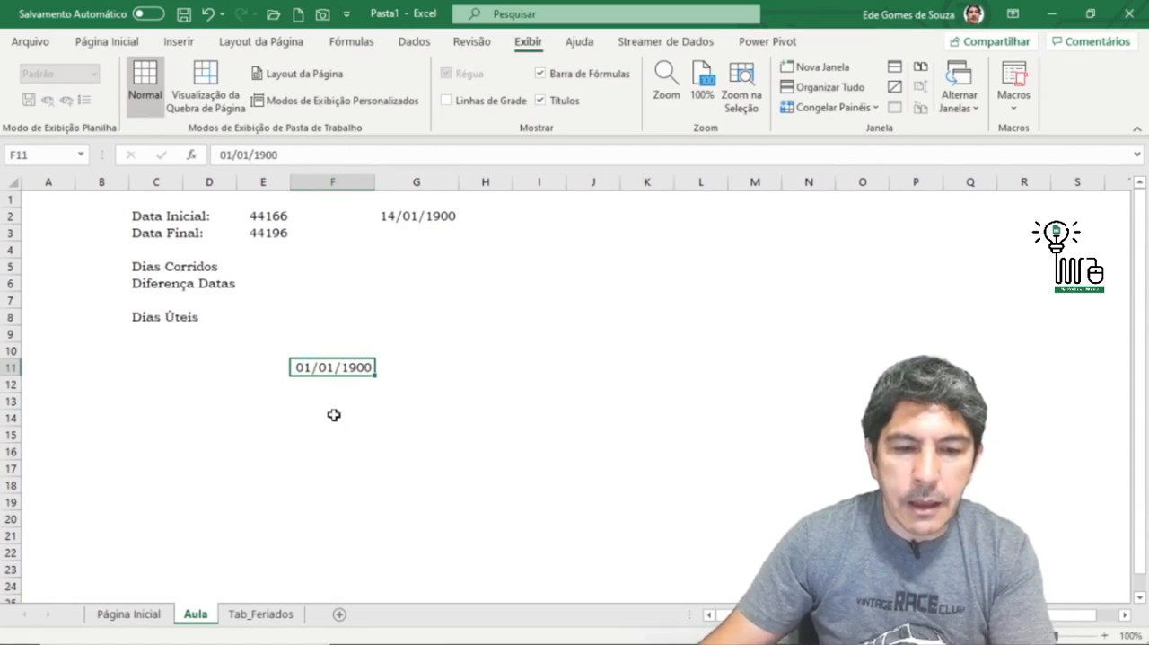
# Step: Enter the formula =F11-HOJE() in cell F13 to subtract today's date from the 1900 date
pyautogui.click(334, 399)
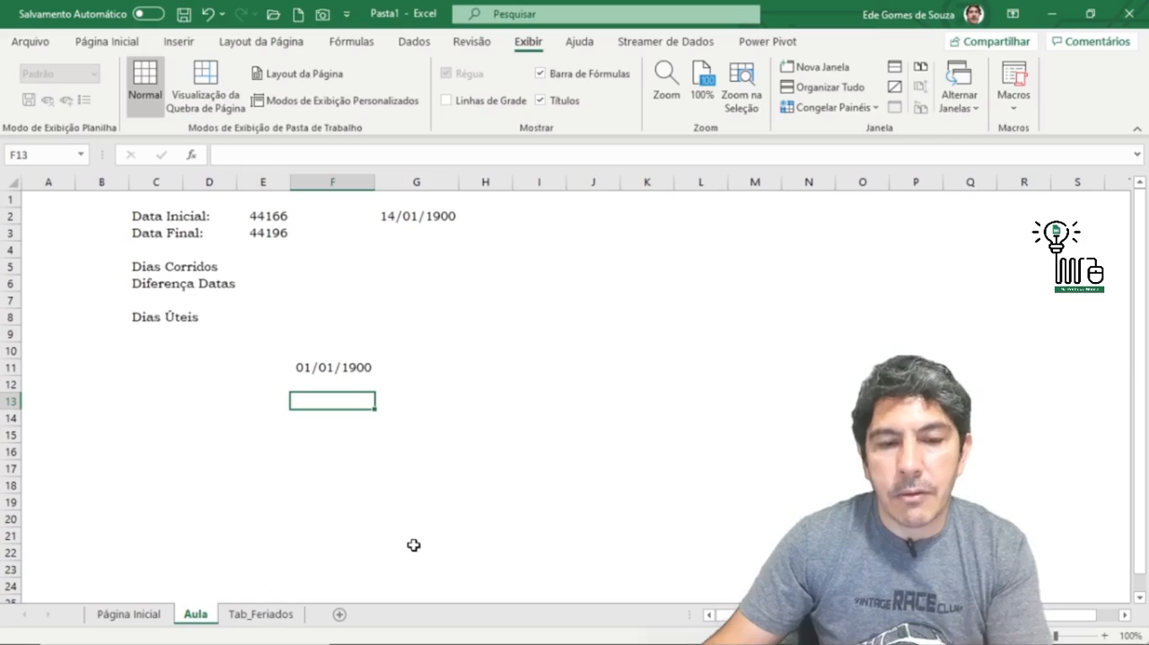
pyautogui.write('=')
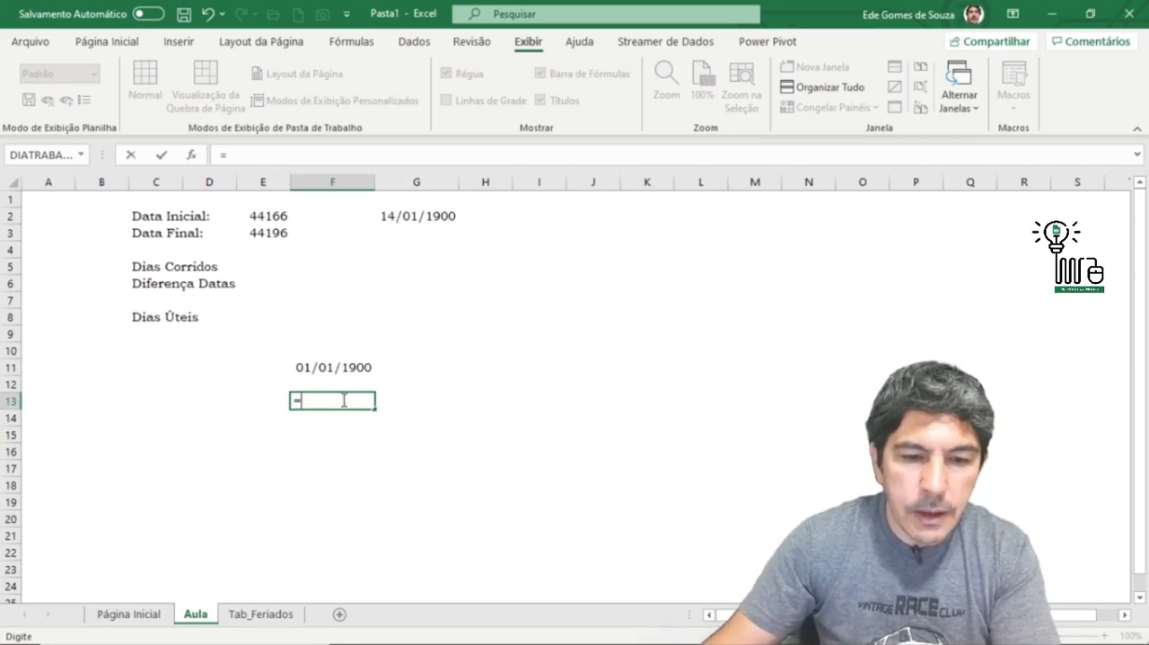
pyautogui.click(346, 370)
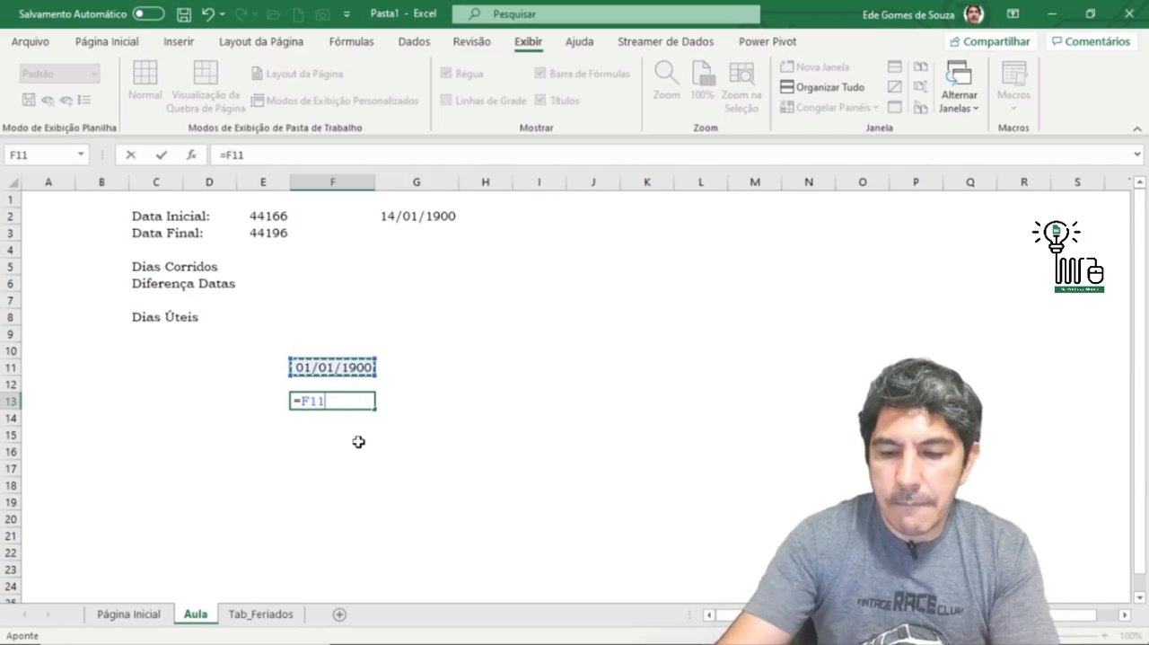
pyautogui.write('-')
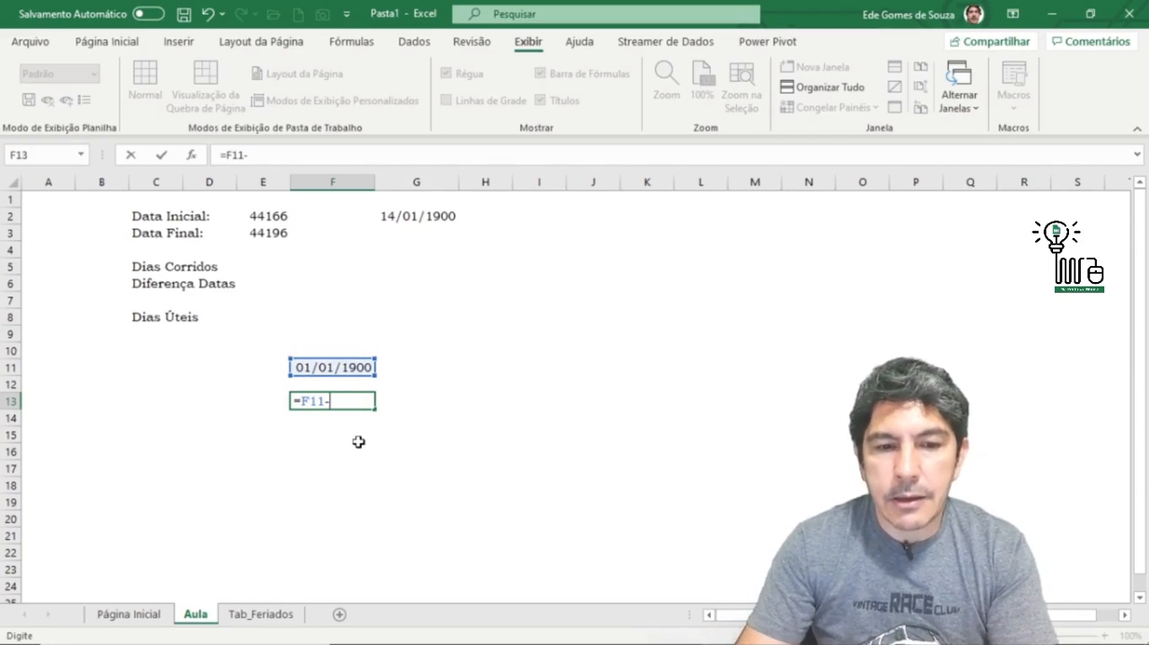
pyautogui.write('h')
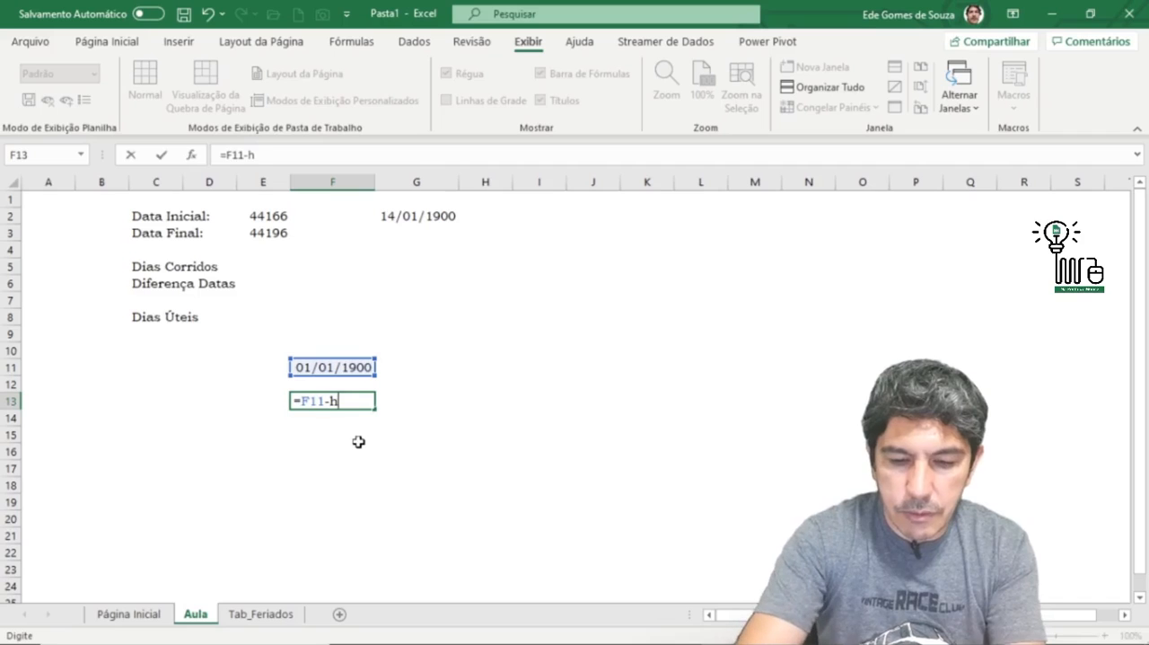
pyautogui.write('oje()')
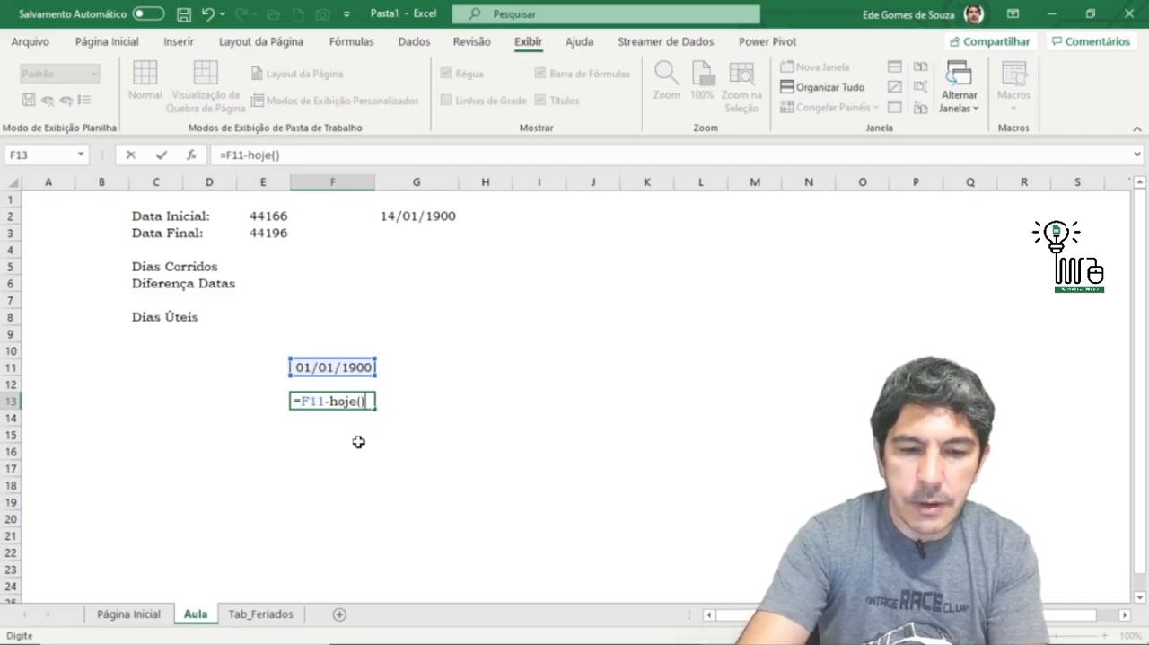
pyautogui.press('Return')
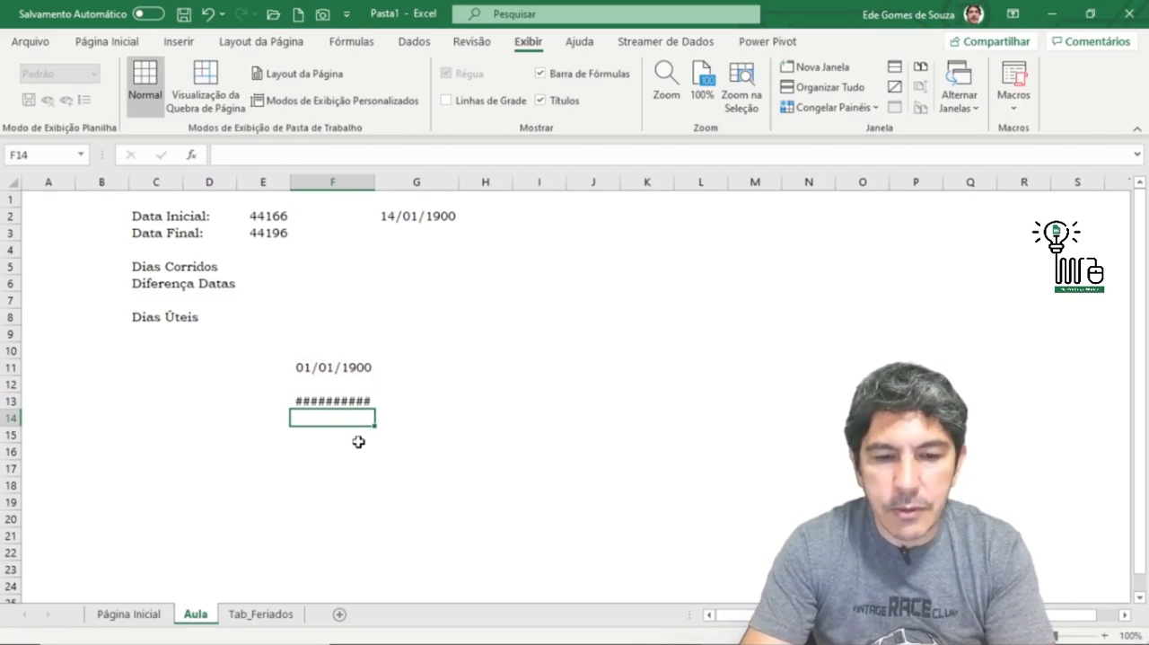
# Step: Copy the Geral number format from E2 to F13 with the Format Painter
pyautogui.click(332, 403)
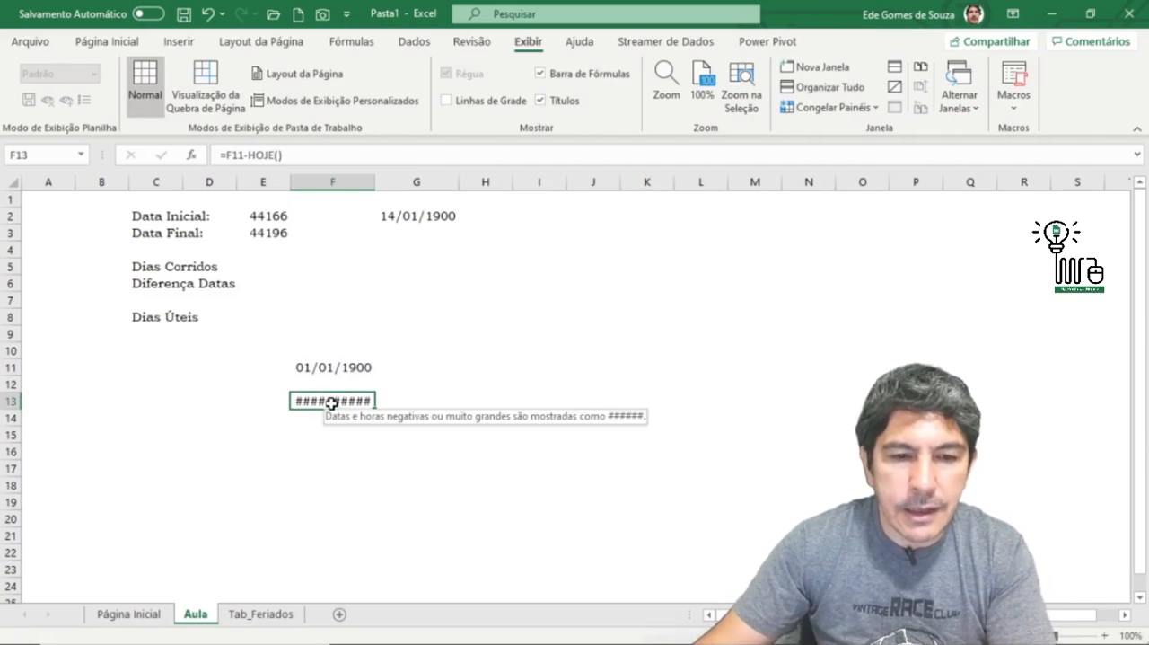
pyautogui.click(266, 216)
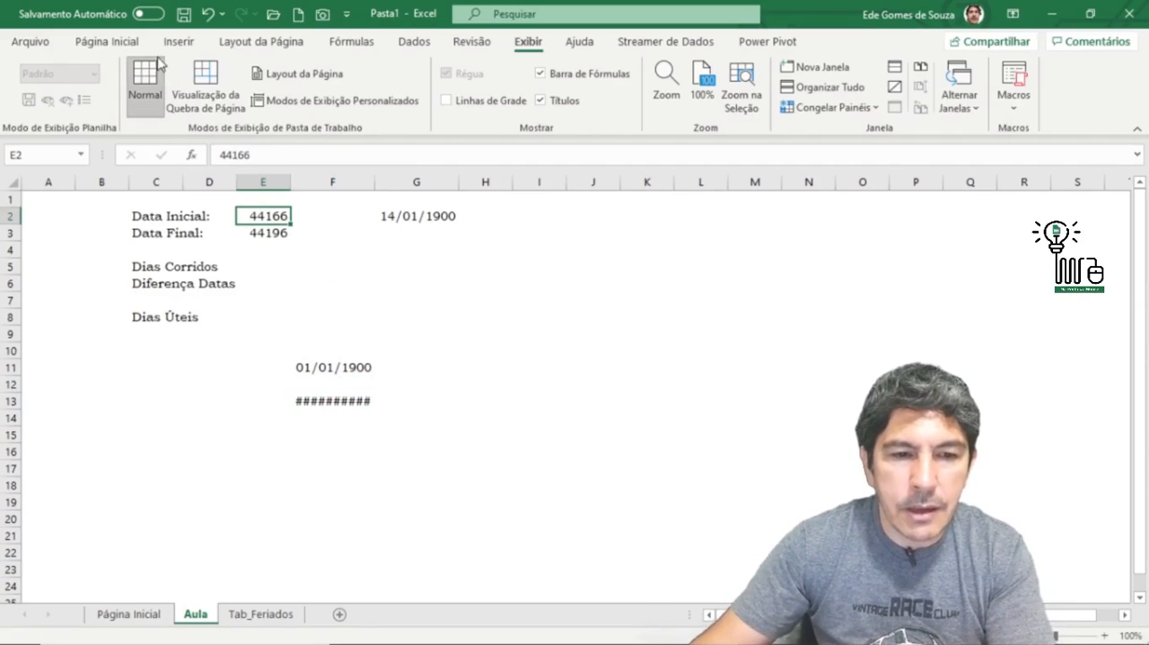
pyautogui.click(117, 41)
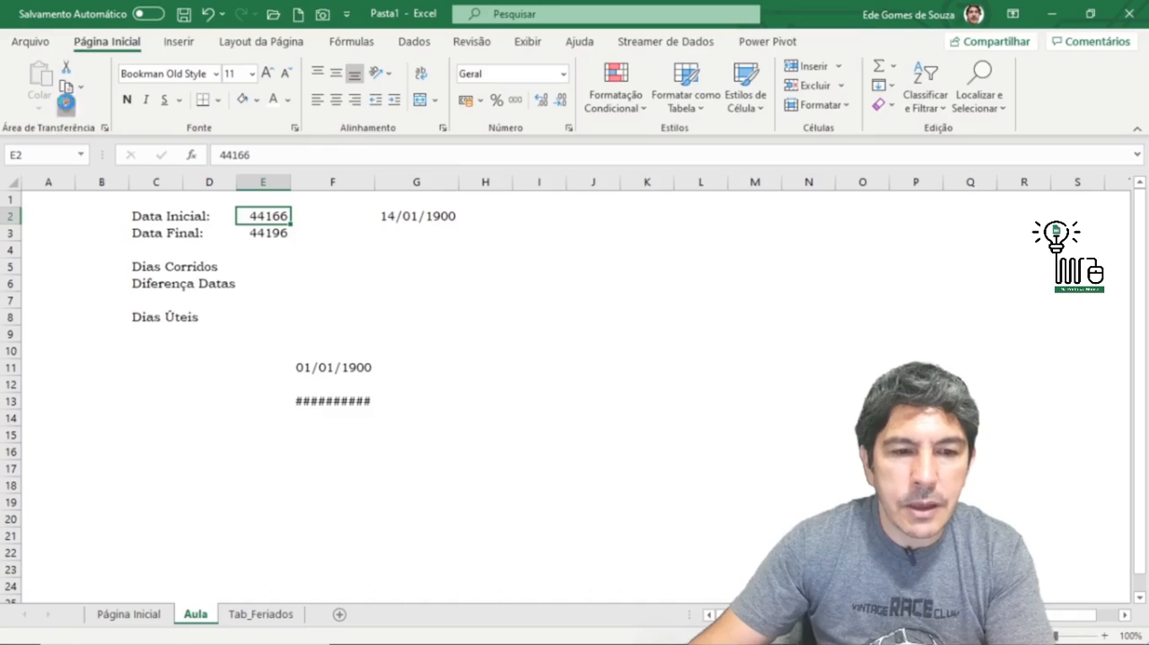
pyautogui.click(66, 105)
pyautogui.click(358, 407)
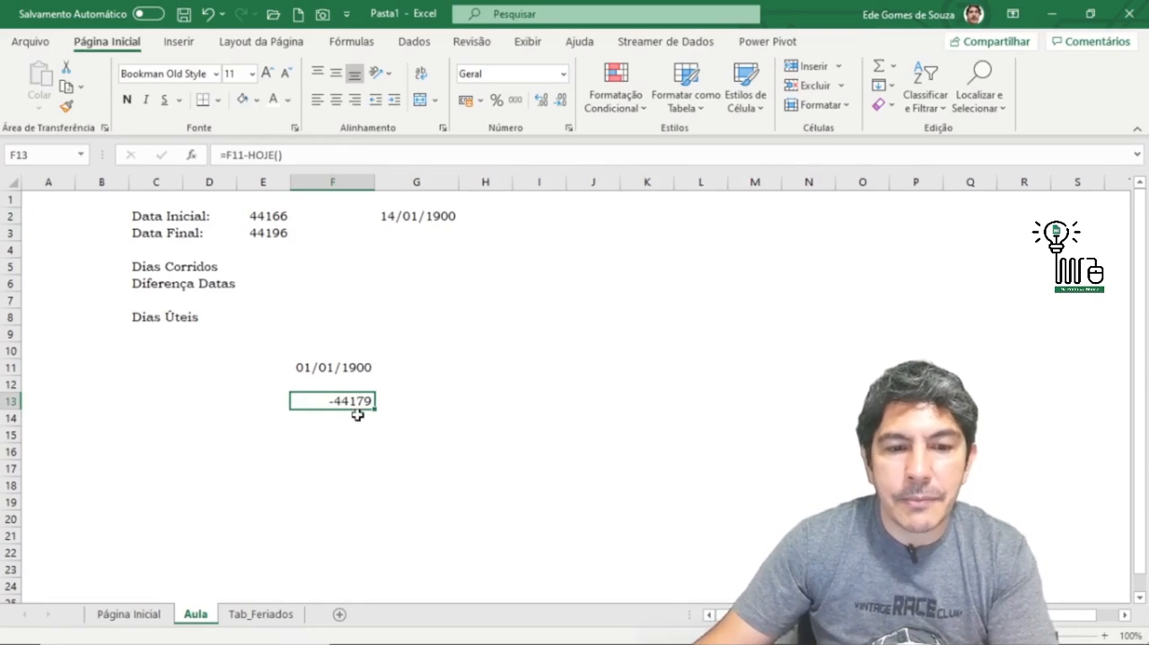
pyautogui.click(352, 365)
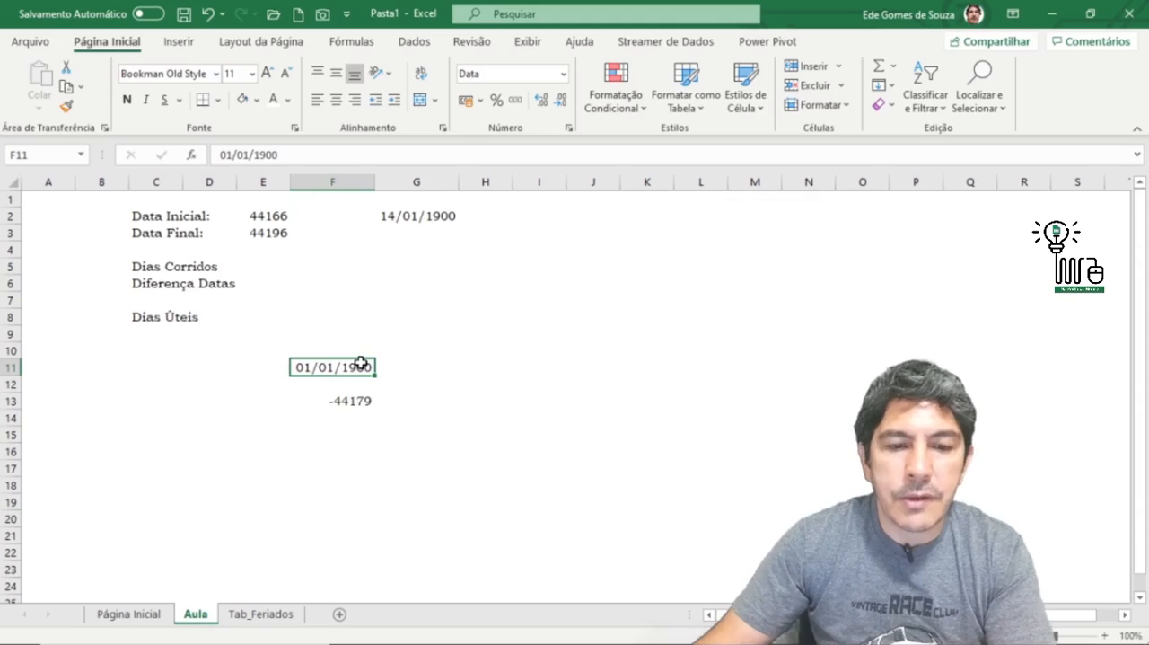
pyautogui.click(355, 403)
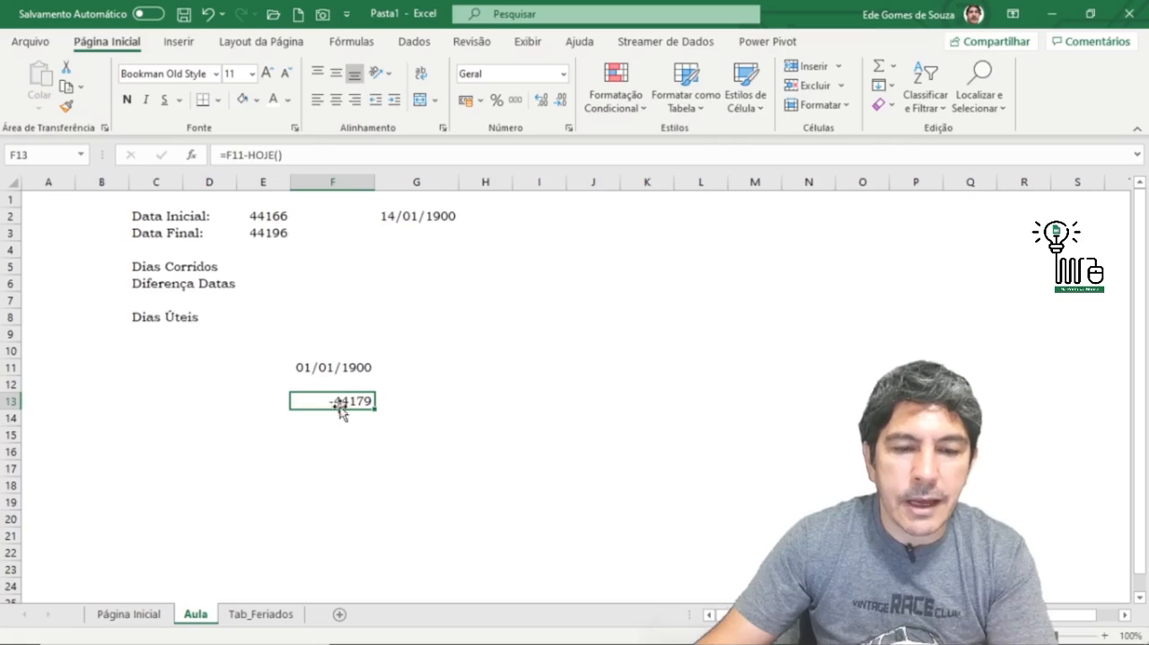
pyautogui.click(278, 221)
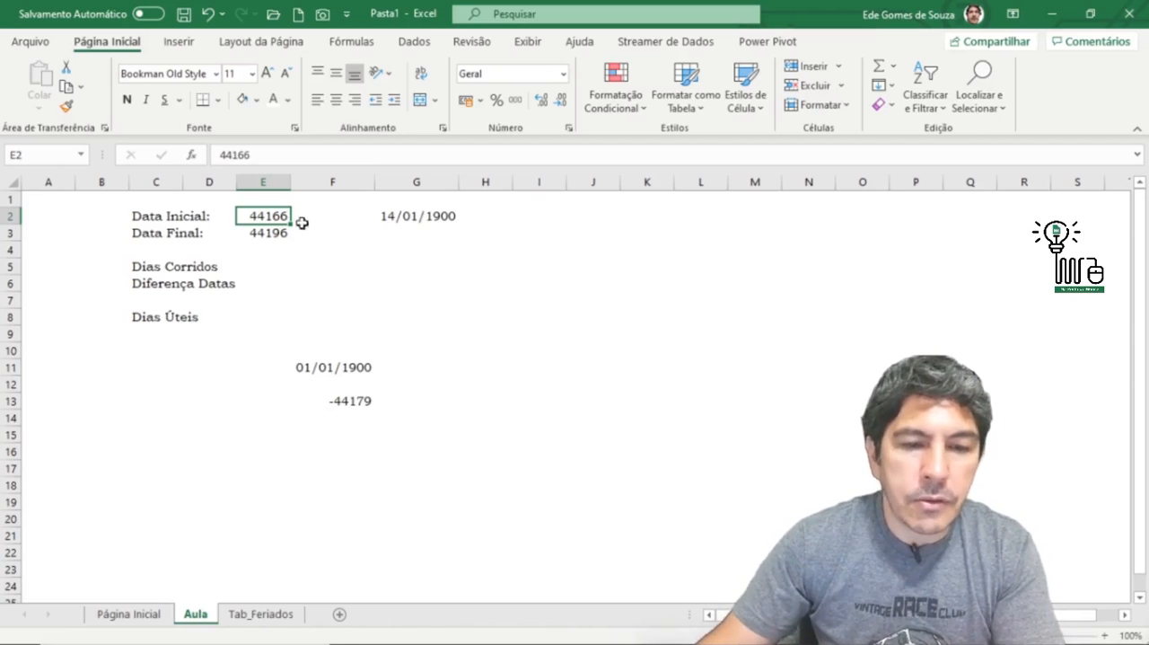
pyautogui.click(274, 233)
pyautogui.click(269, 215)
pyautogui.click(275, 234)
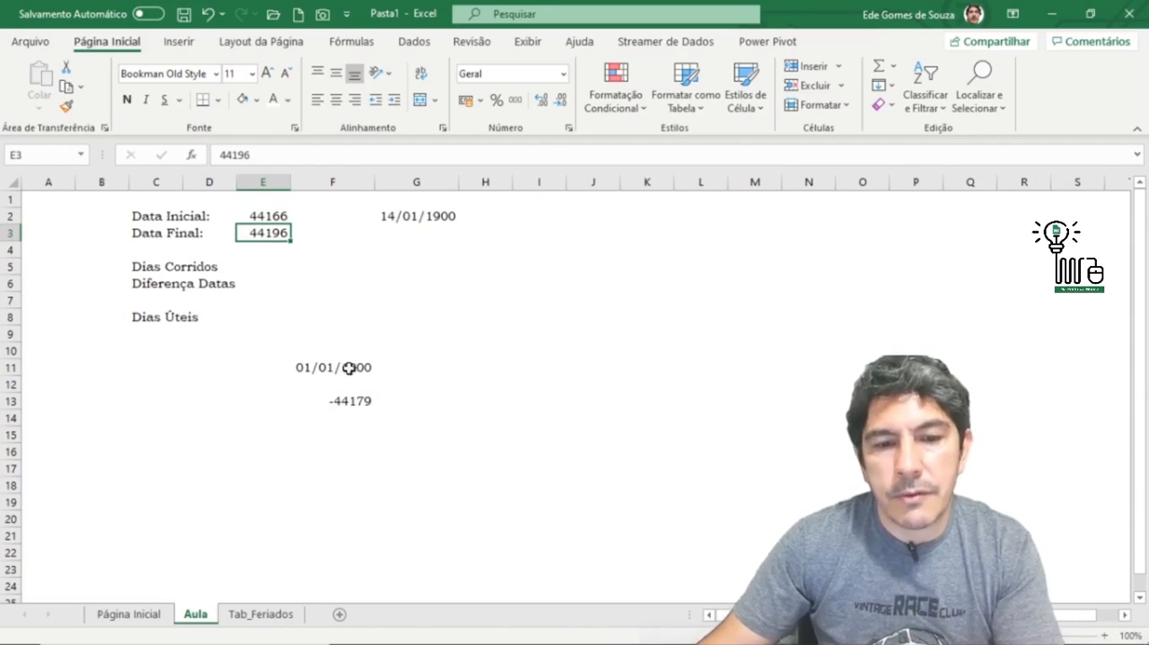
# Step: Delete the 01/01/1900 date and the subtraction formula from cells F11 to F15
pyautogui.moveTo(355, 367); pyautogui.dragTo(348, 431)
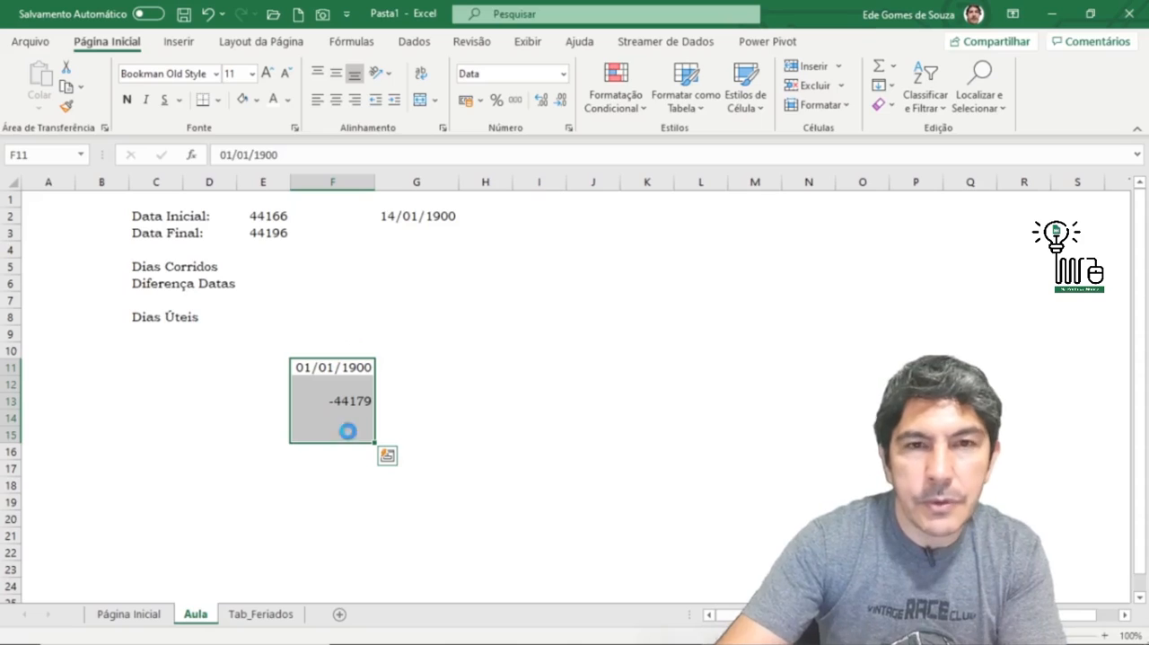
pyautogui.press('Delete')
pyautogui.click(327, 281)
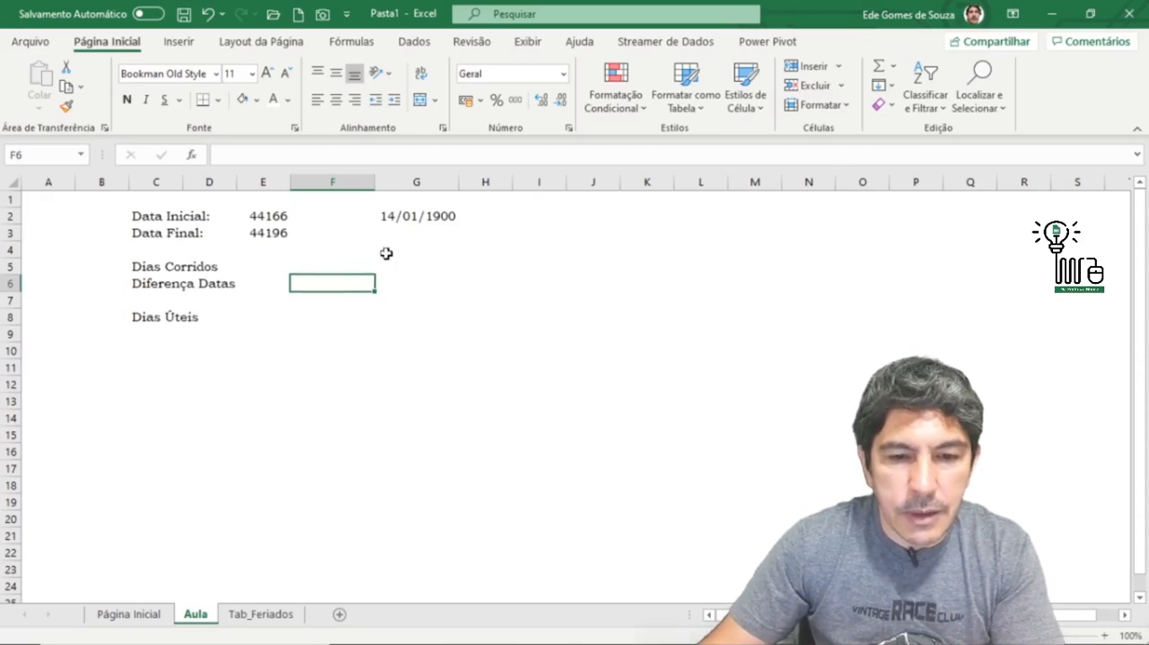
# Step: Copy the date format from G2 to E2:E3 with the Format Painter and autofit column E to show the full dates
pyautogui.click(413, 218)
pyautogui.click(263, 216)
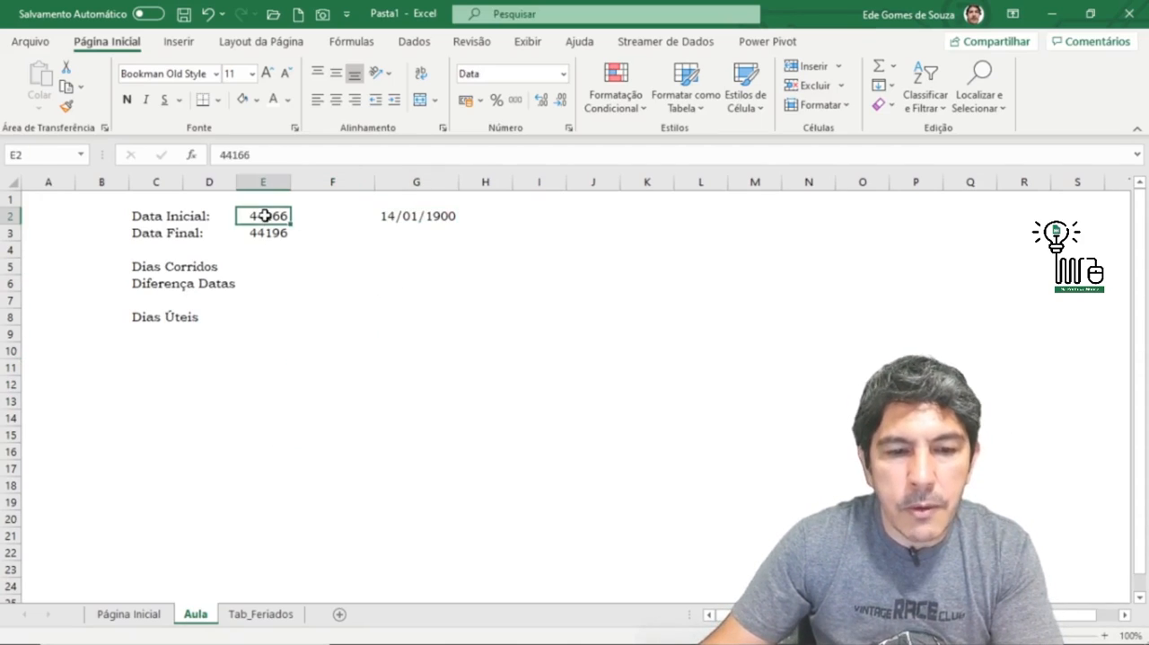
pyautogui.moveTo(265, 216)
pyautogui.mouseDown()
pyautogui.moveTo(267, 231)
pyautogui.moveTo(267, 212)
pyautogui.mouseUp()
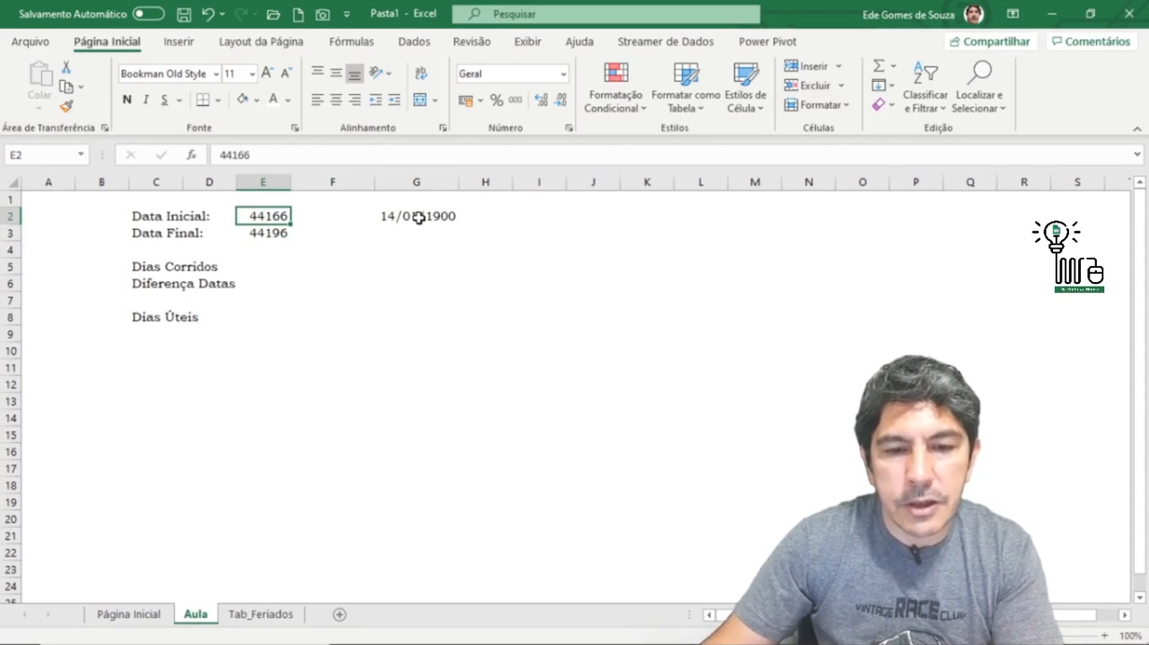
pyautogui.click(419, 218)
pyautogui.click(66, 105)
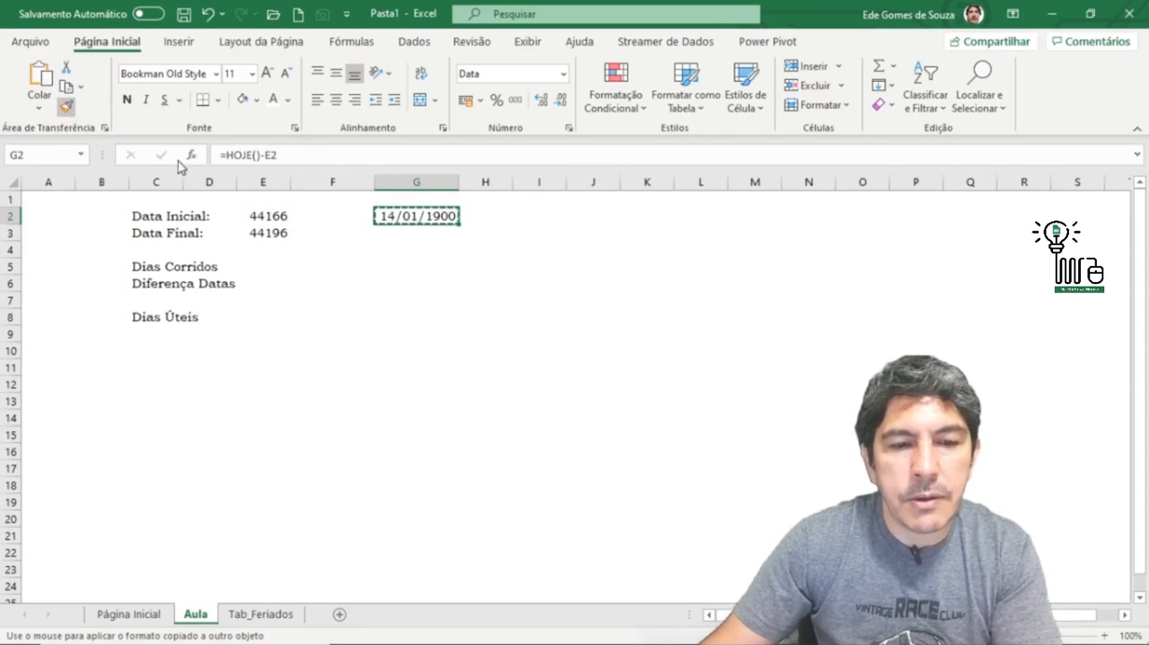
pyautogui.moveTo(267, 216); pyautogui.dragTo(267, 233)
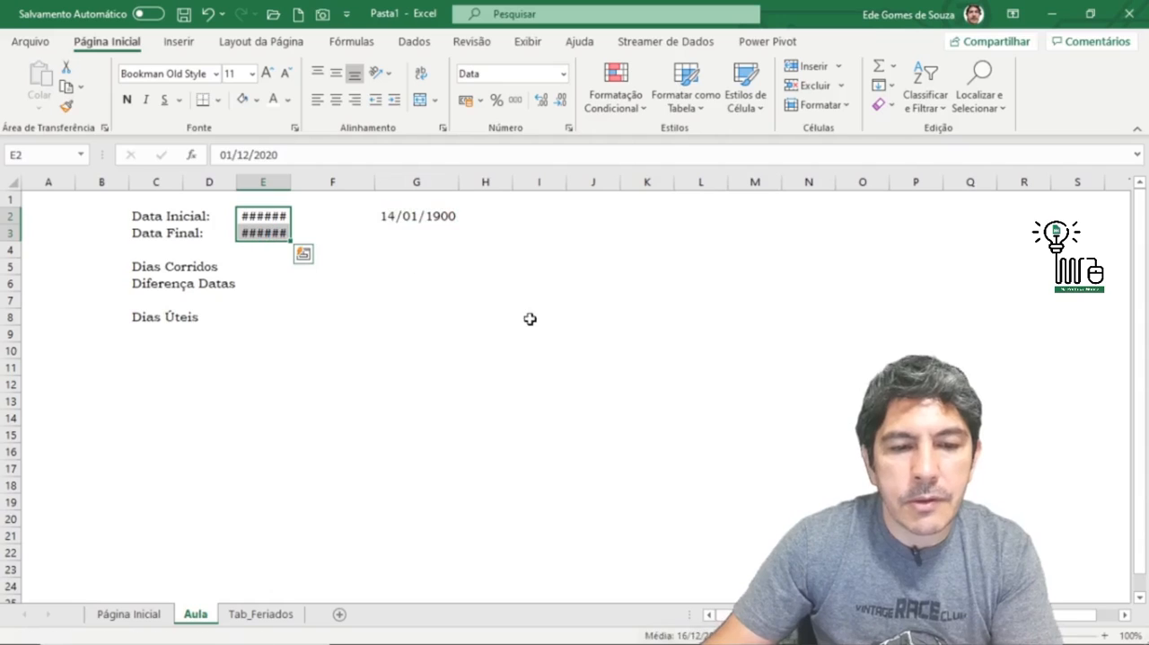
pyautogui.doubleClick(292, 183)
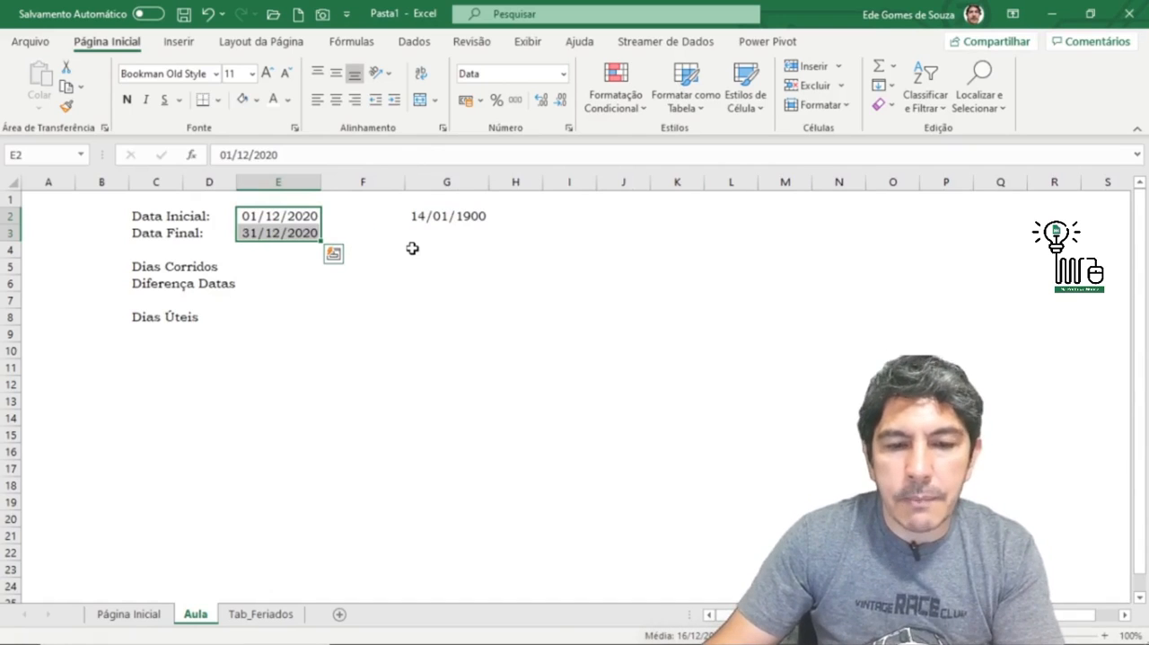
pyautogui.click(386, 311)
# Step: Fill the Data Inicial cell E2 with yellow
pyautogui.click(270, 223)
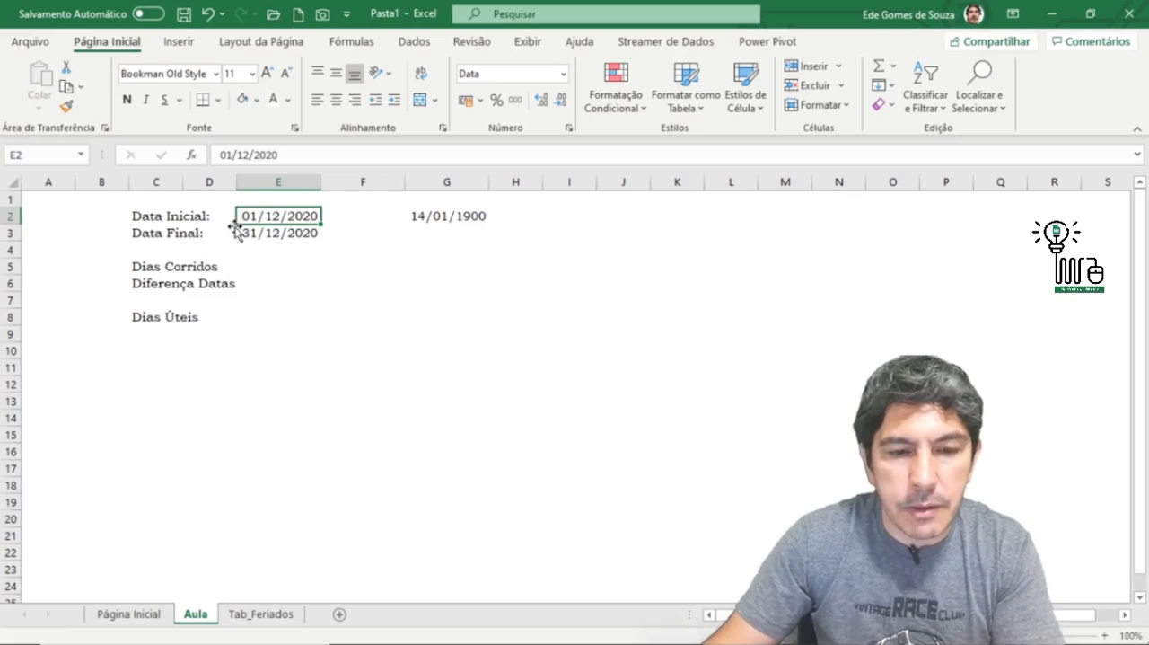
pyautogui.click(448, 216)
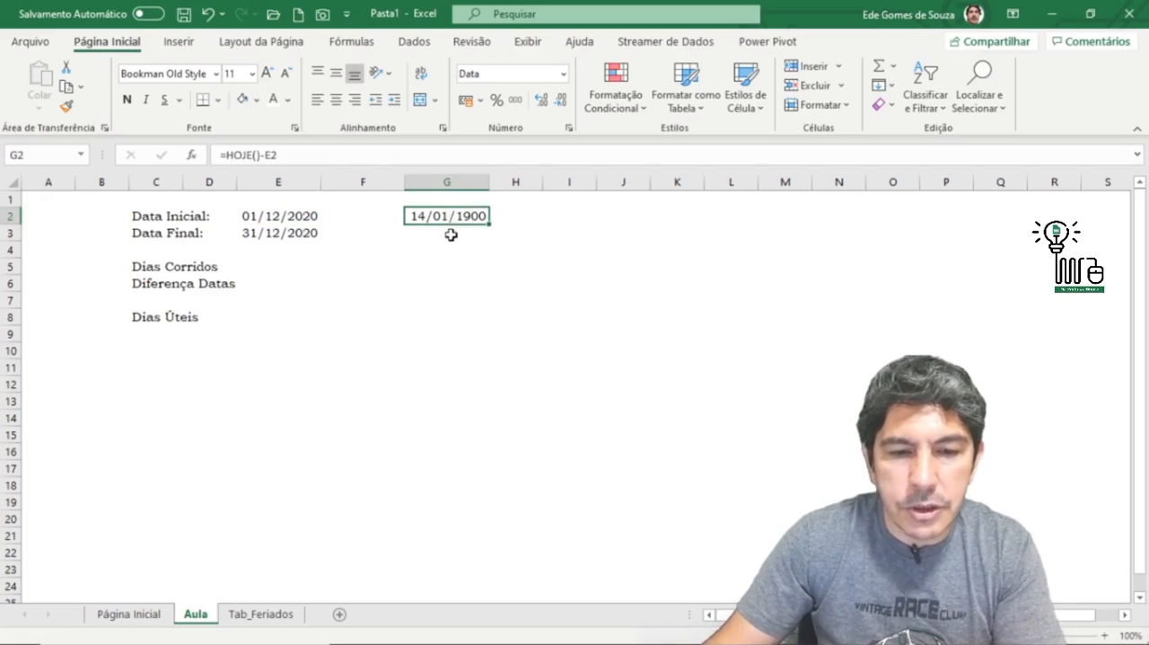
pyautogui.click(272, 215)
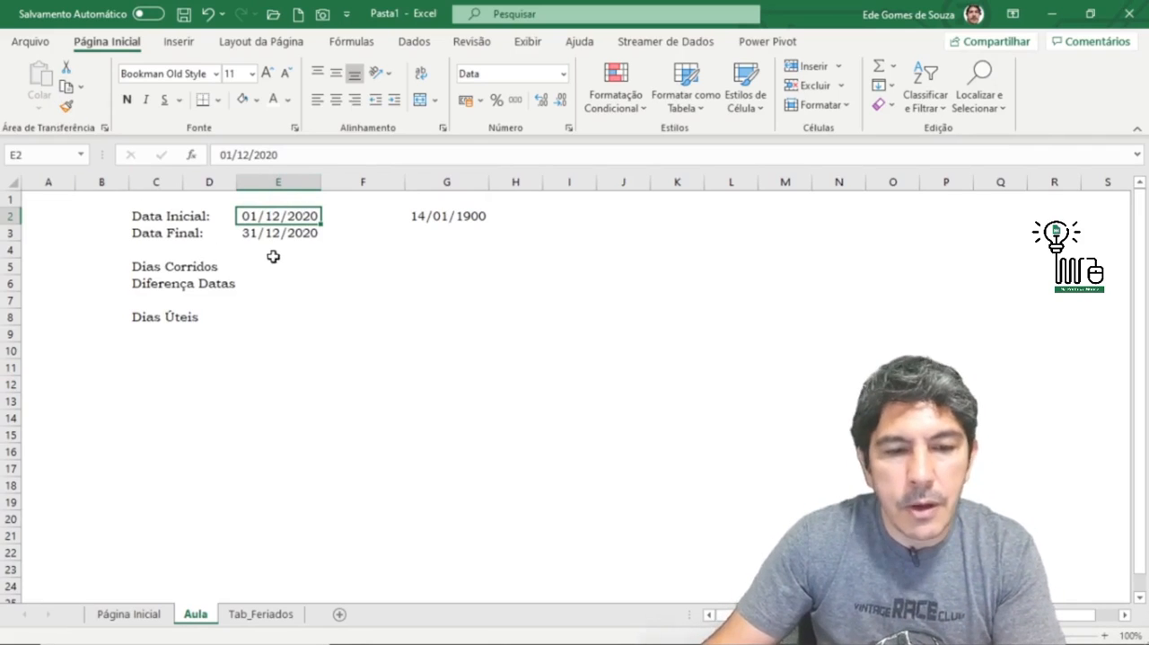
pyautogui.click(256, 100)
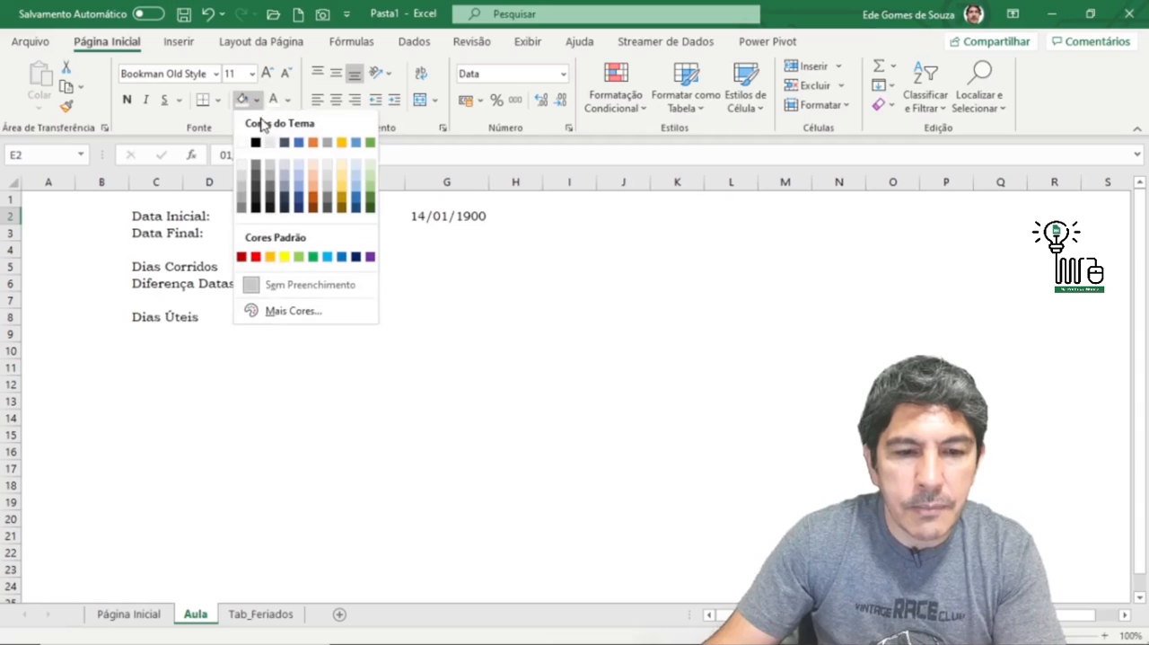
pyautogui.click(284, 258)
pyautogui.click(323, 278)
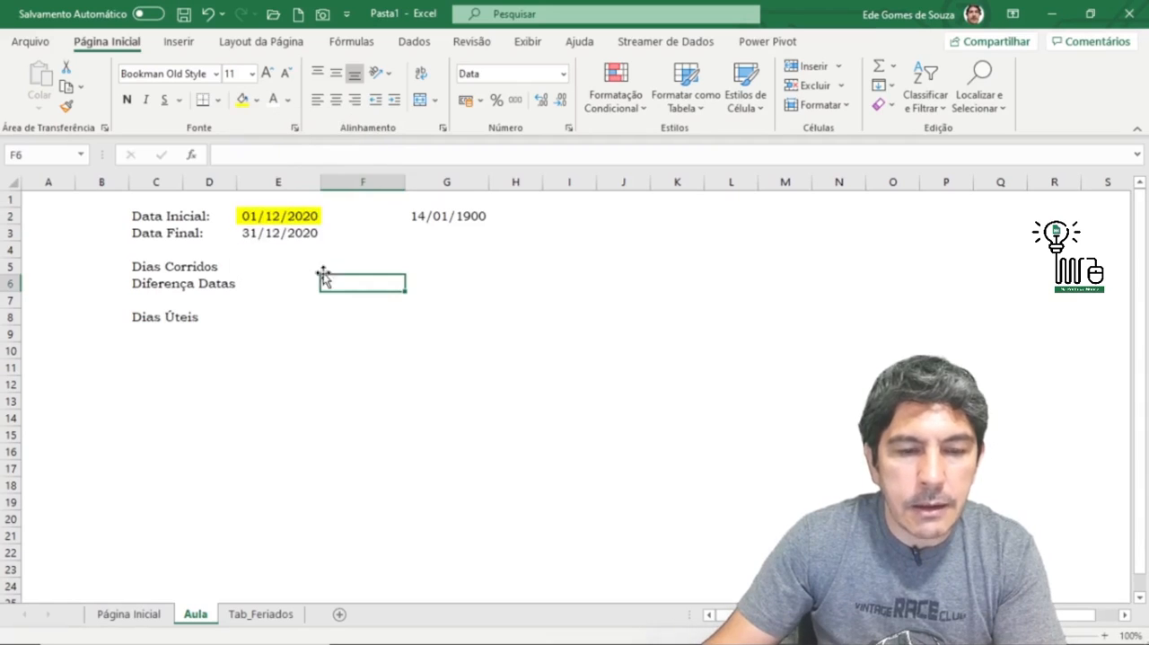
# Step: Paint E2's yellow format onto I4 and from I4 onto I9, and wipe both by filling blank cell I2 down to I12
pyautogui.click(293, 223)
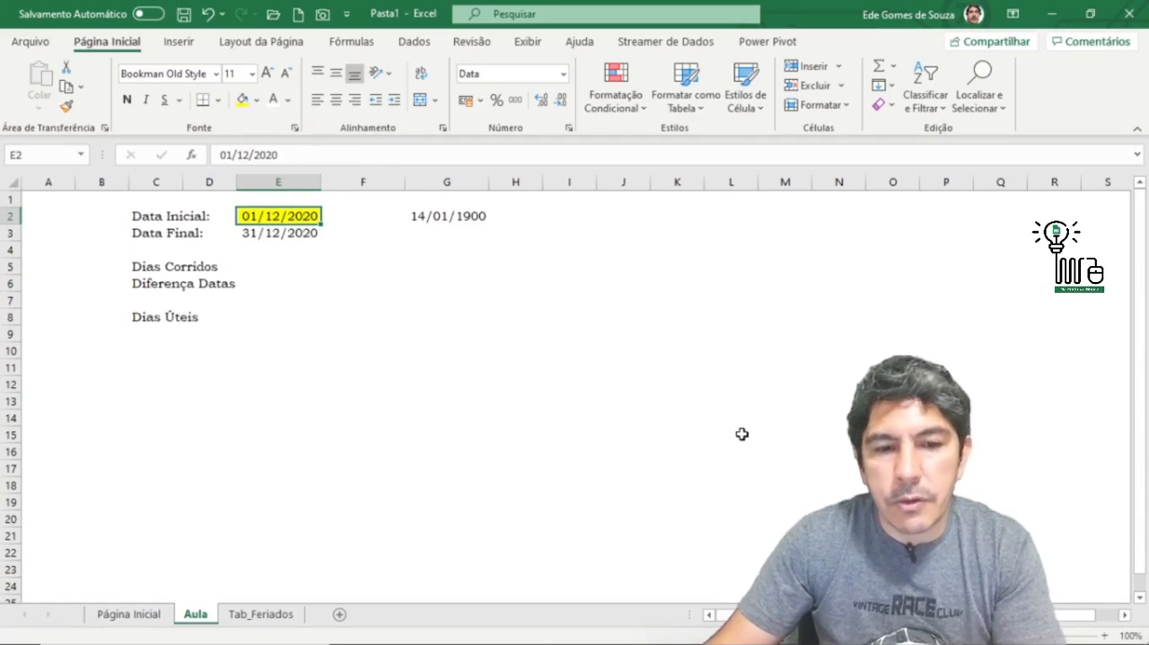
pyautogui.click(66, 105)
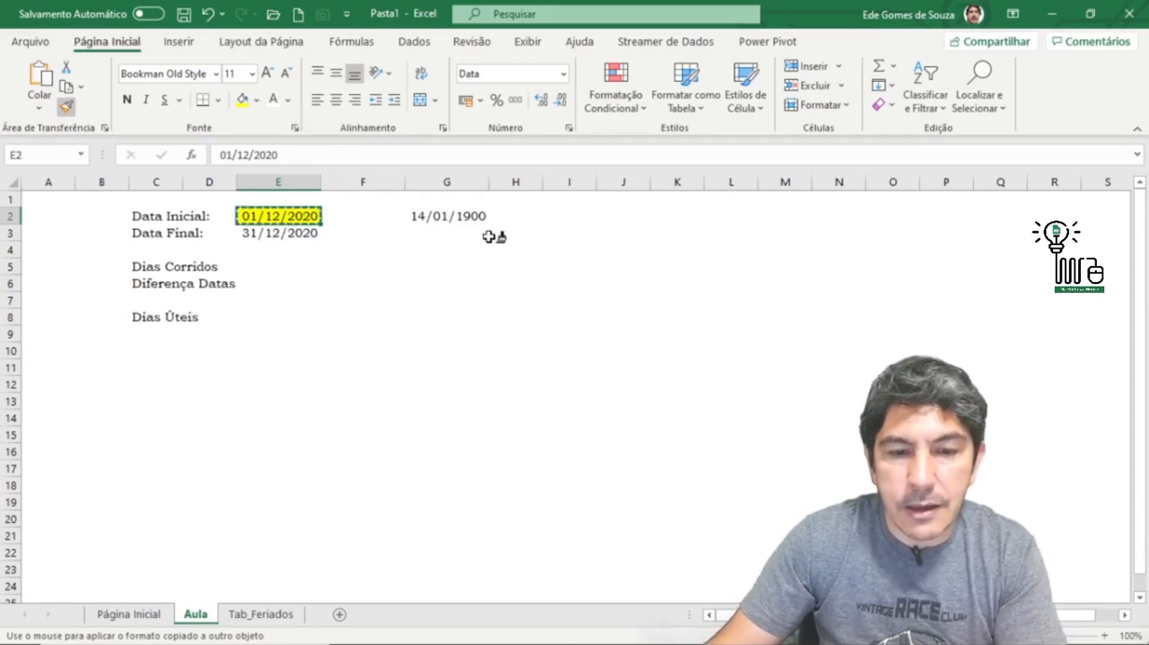
pyautogui.click(588, 252)
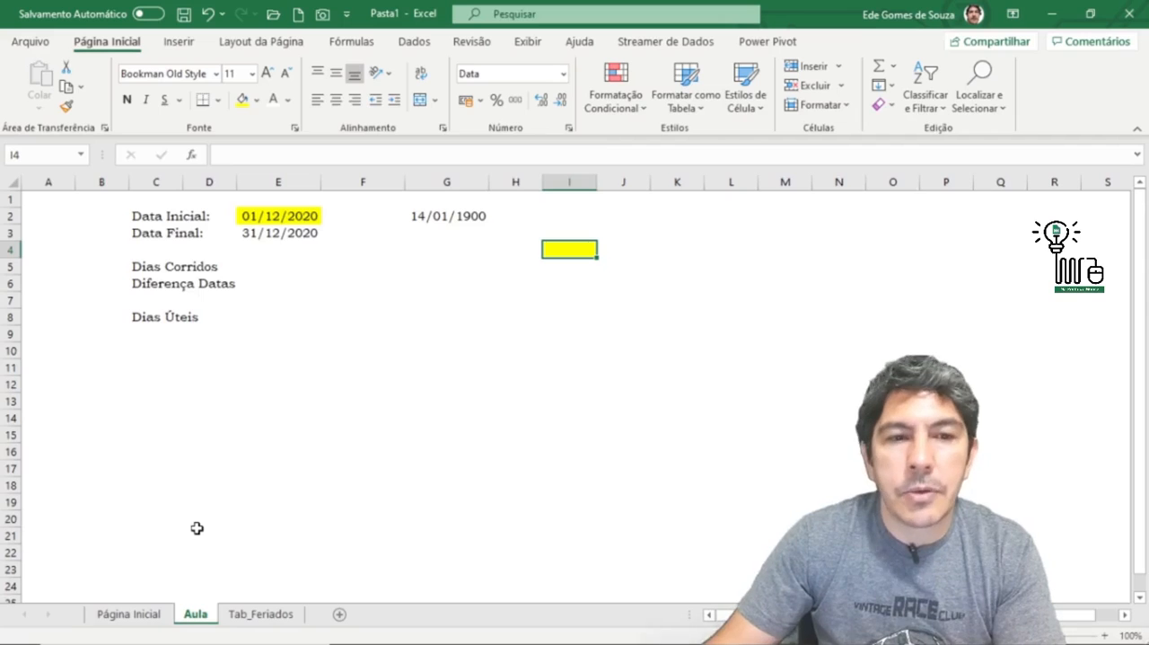
pyautogui.click(66, 105)
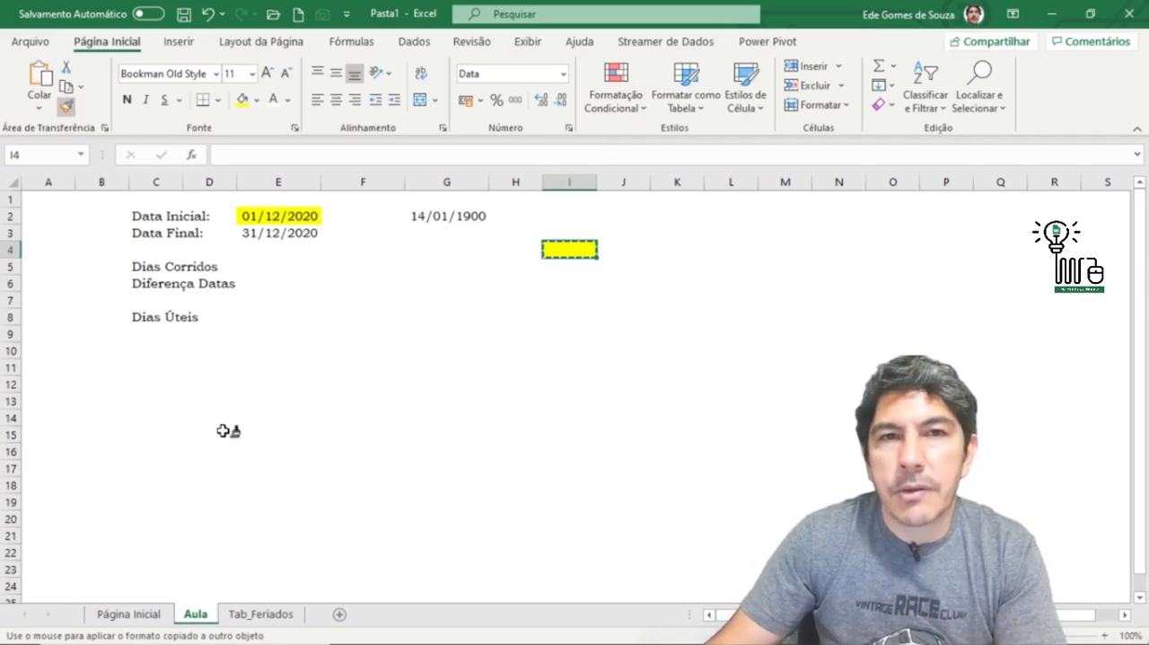
pyautogui.click(569, 333)
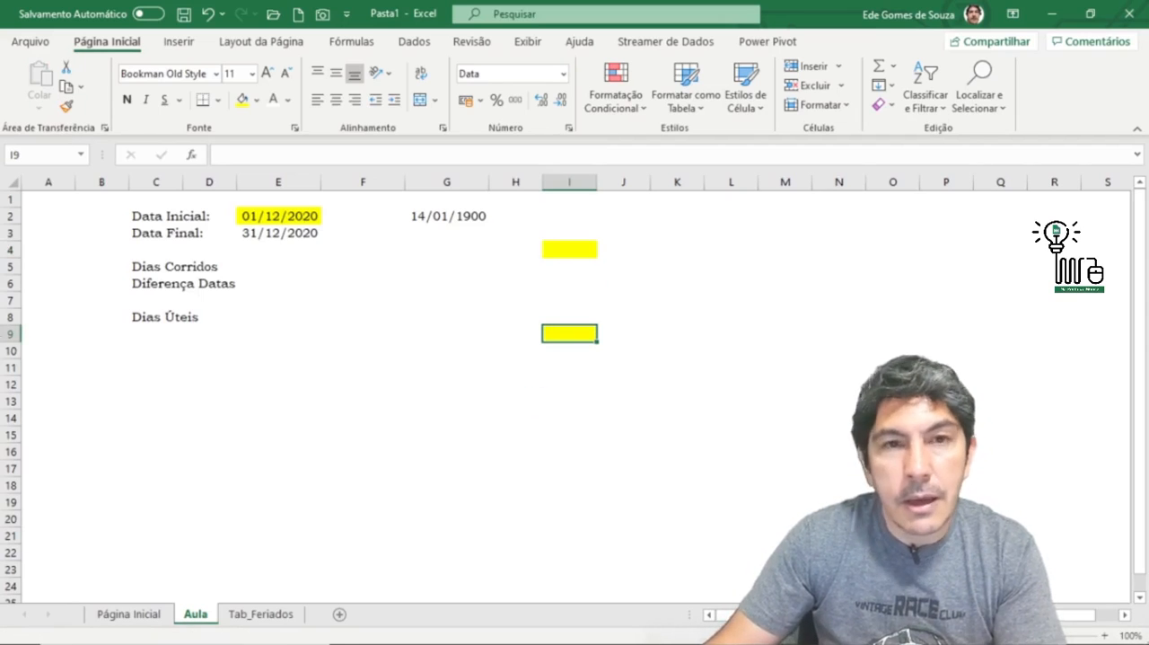
pyautogui.click(587, 216)
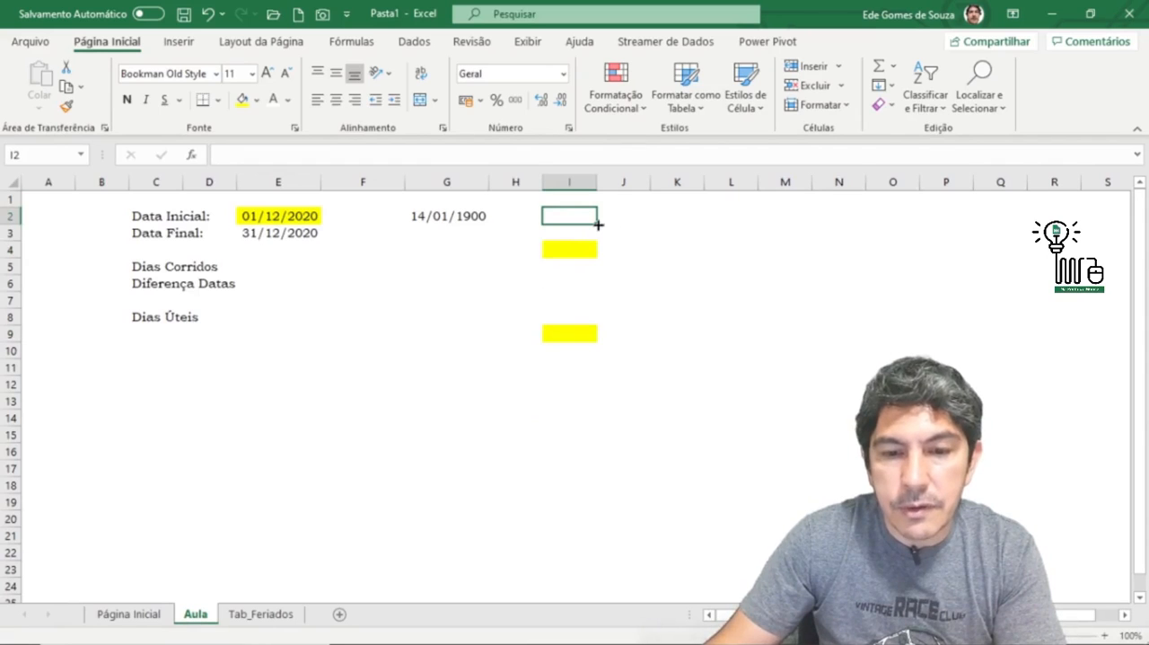
pyautogui.moveTo(597, 224); pyautogui.dragTo(598, 395)
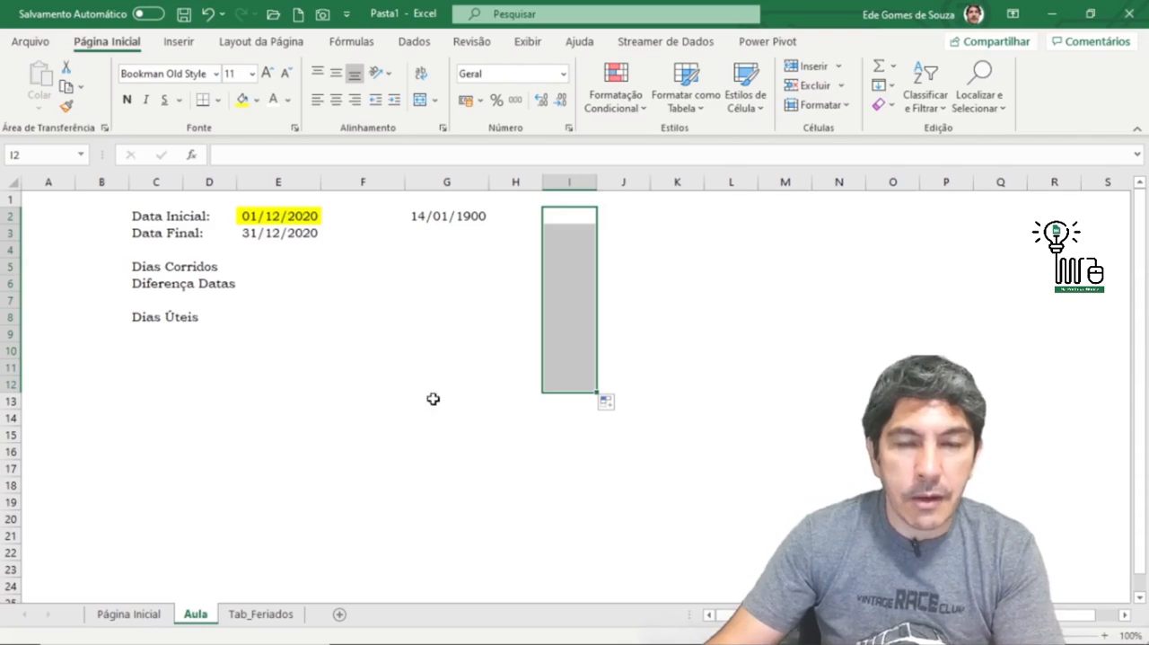
# Step: Lock the Format Painter on E2's format and apply it to H5, G11, L9, K15, H17 and I10
pyautogui.click(278, 216)
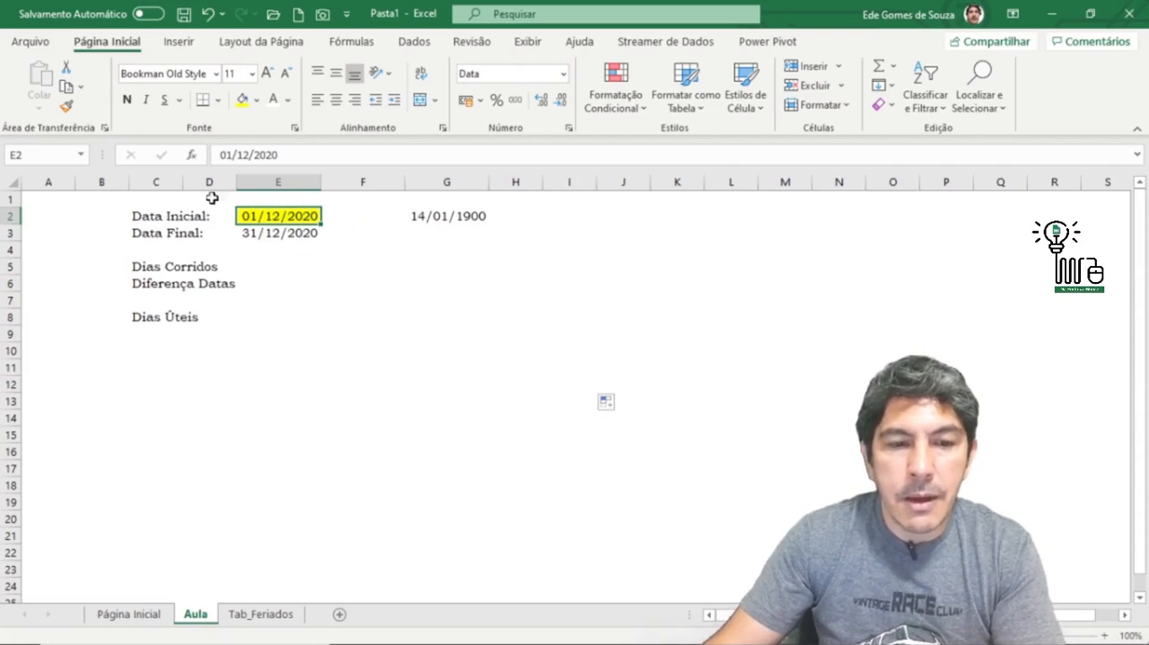
pyautogui.click(68, 107)
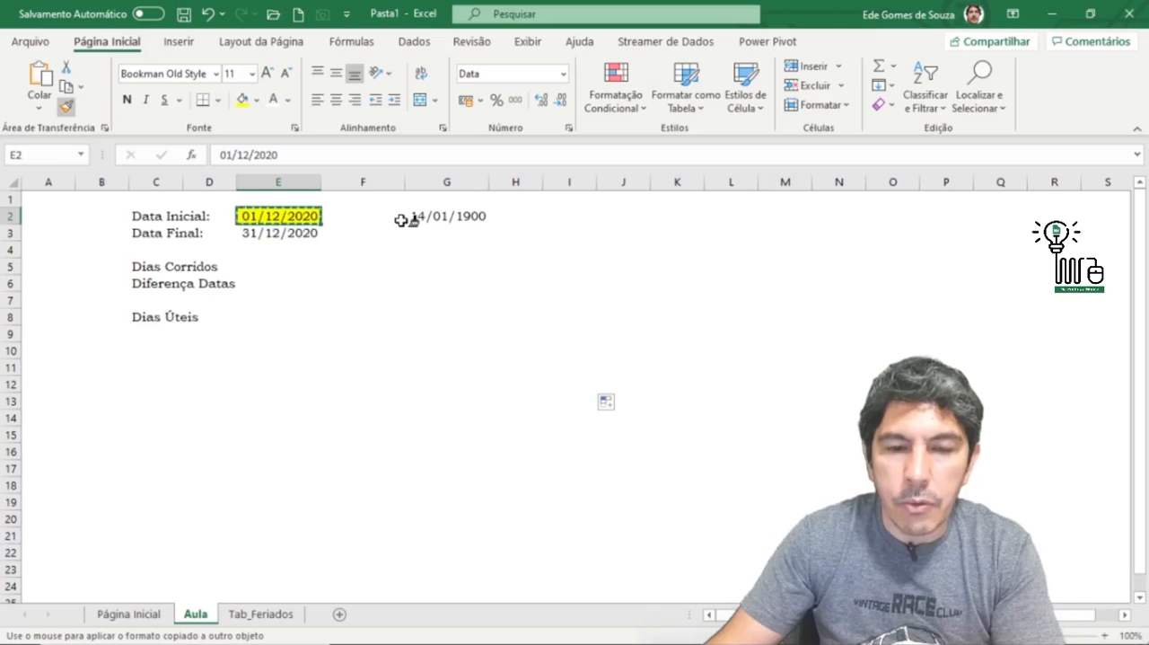
pyautogui.click(526, 269)
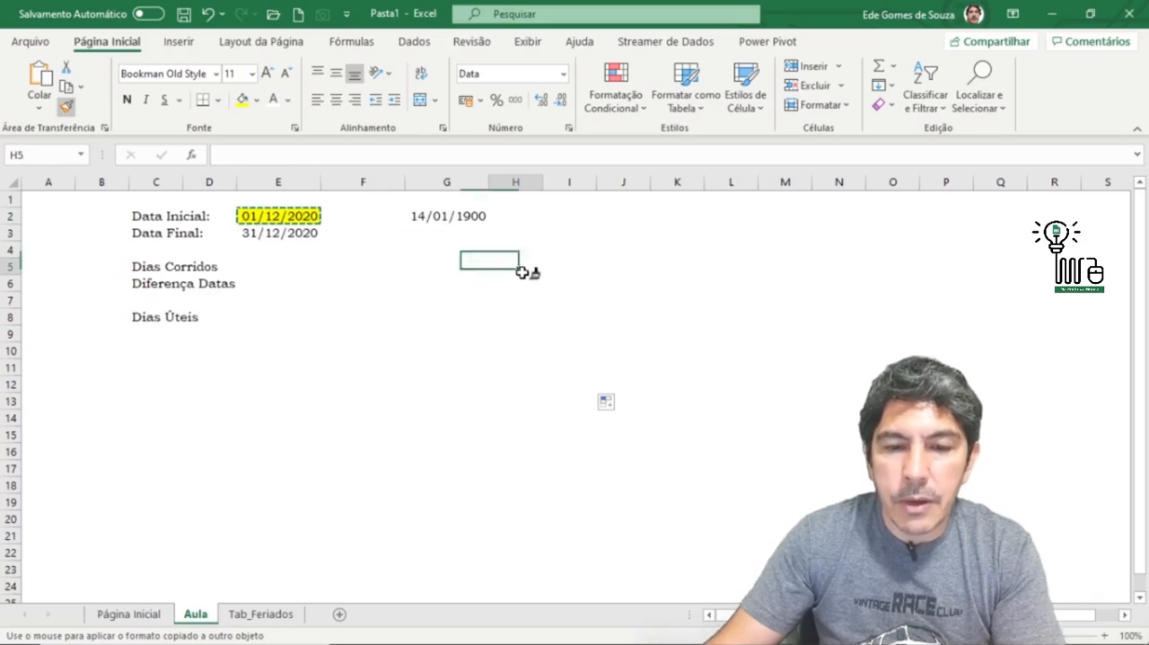
pyautogui.click(453, 364)
pyautogui.click(729, 332)
pyautogui.click(702, 431)
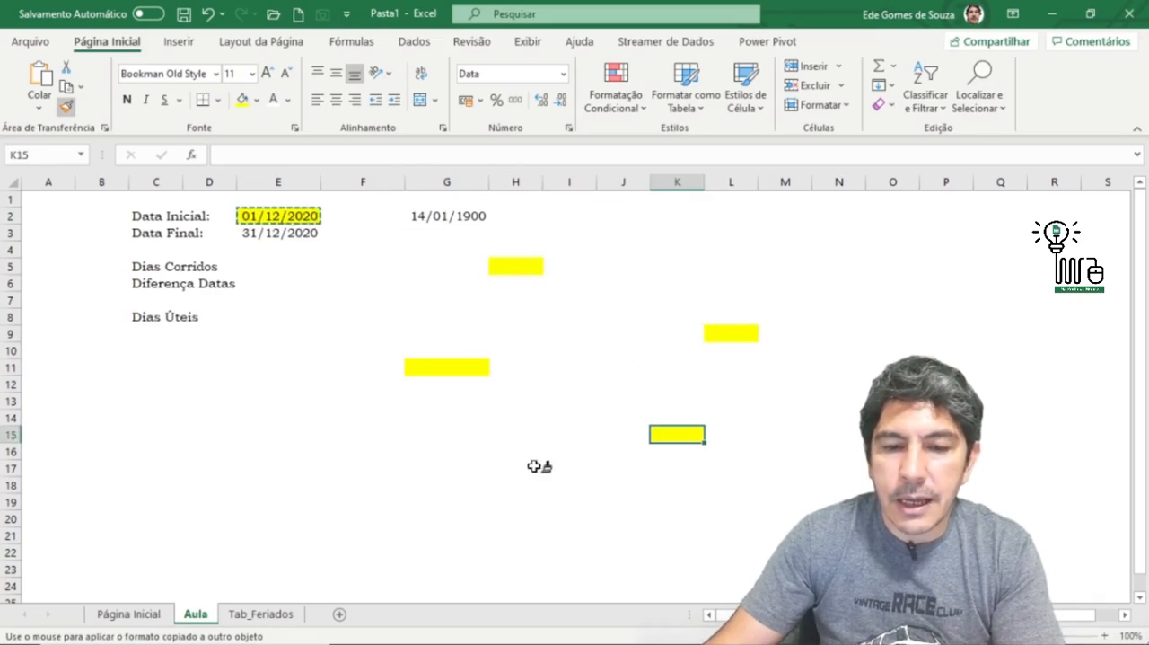
pyautogui.click(534, 466)
pyautogui.click(564, 351)
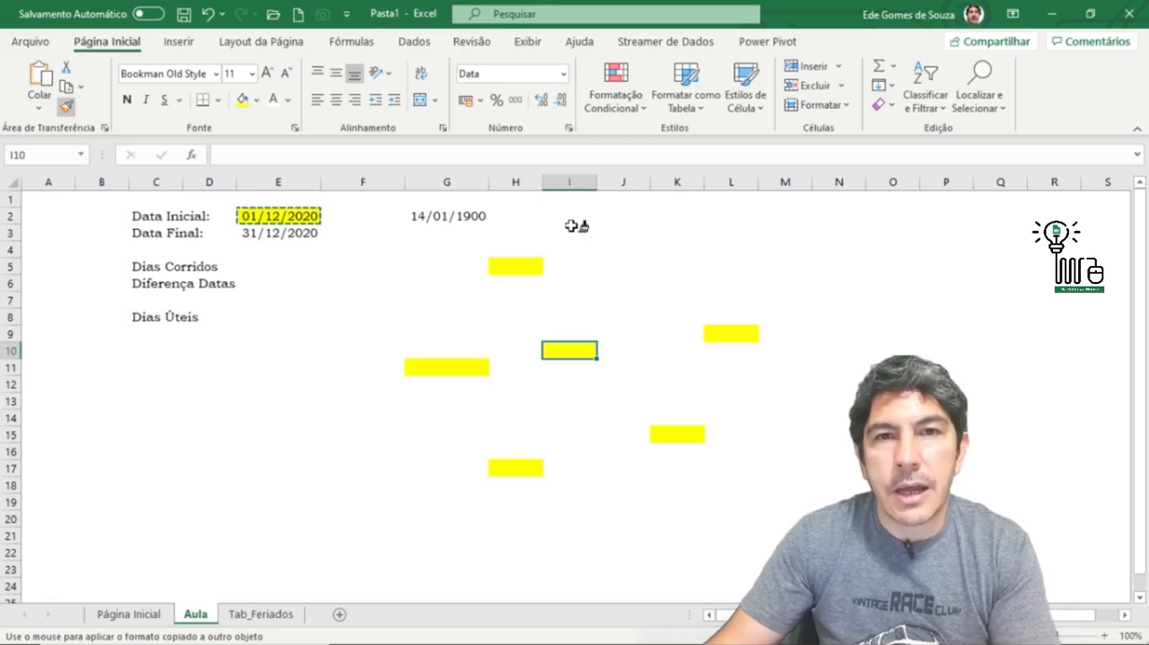
pyautogui.press('Escape')
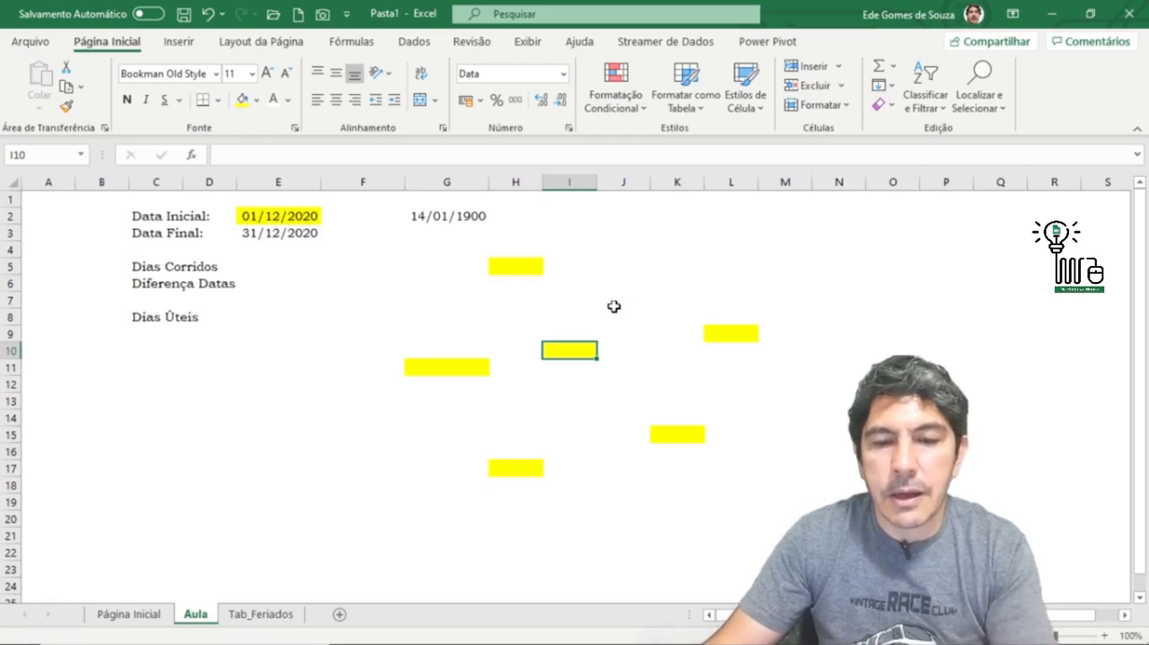
# Step: Remove the yellow fills by extending blank cell G4 over G4:L18 and copying G2's format onto E2 with the Format Painter
pyautogui.moveTo(456, 248); pyautogui.dragTo(777, 490)
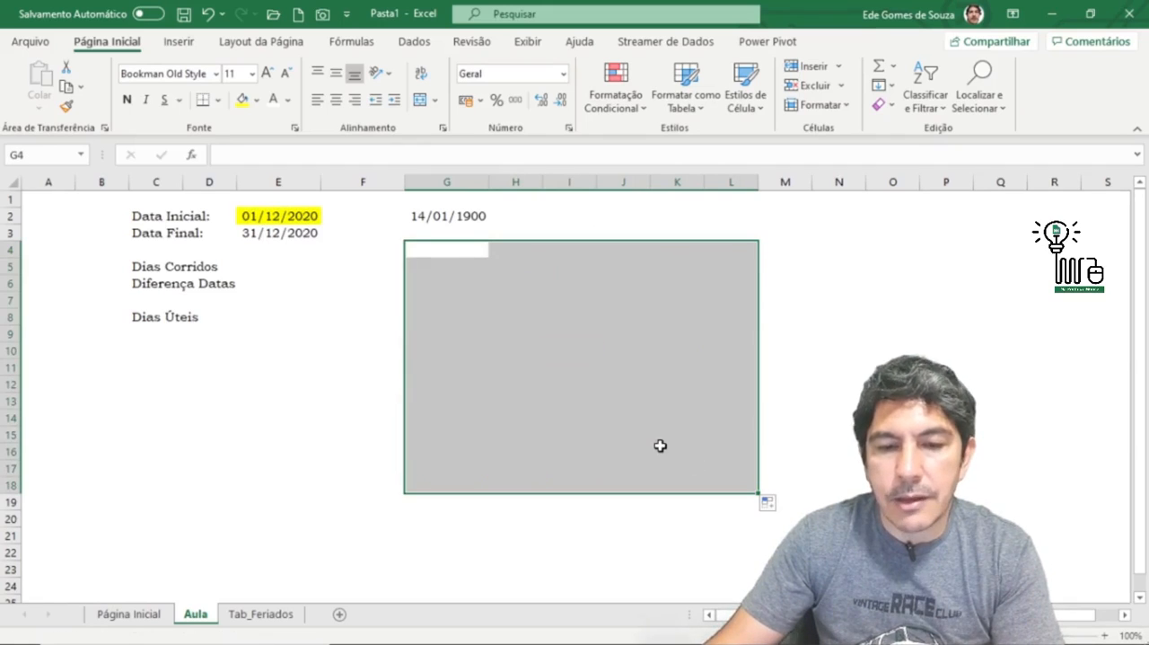
pyautogui.click(283, 202)
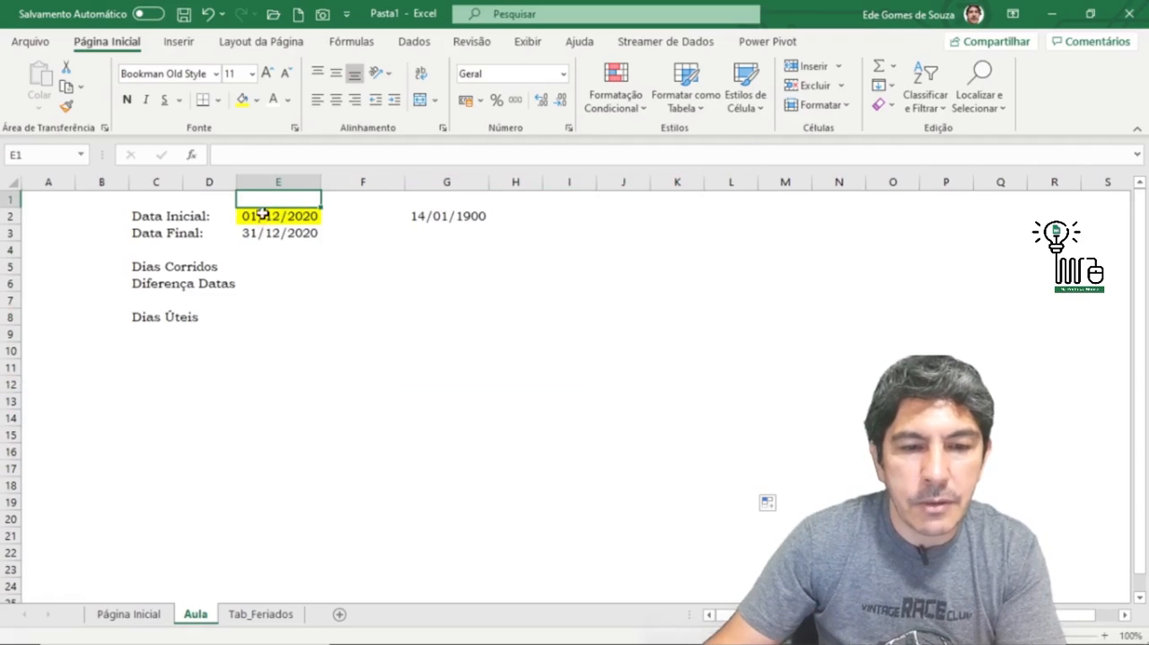
pyautogui.click(473, 216)
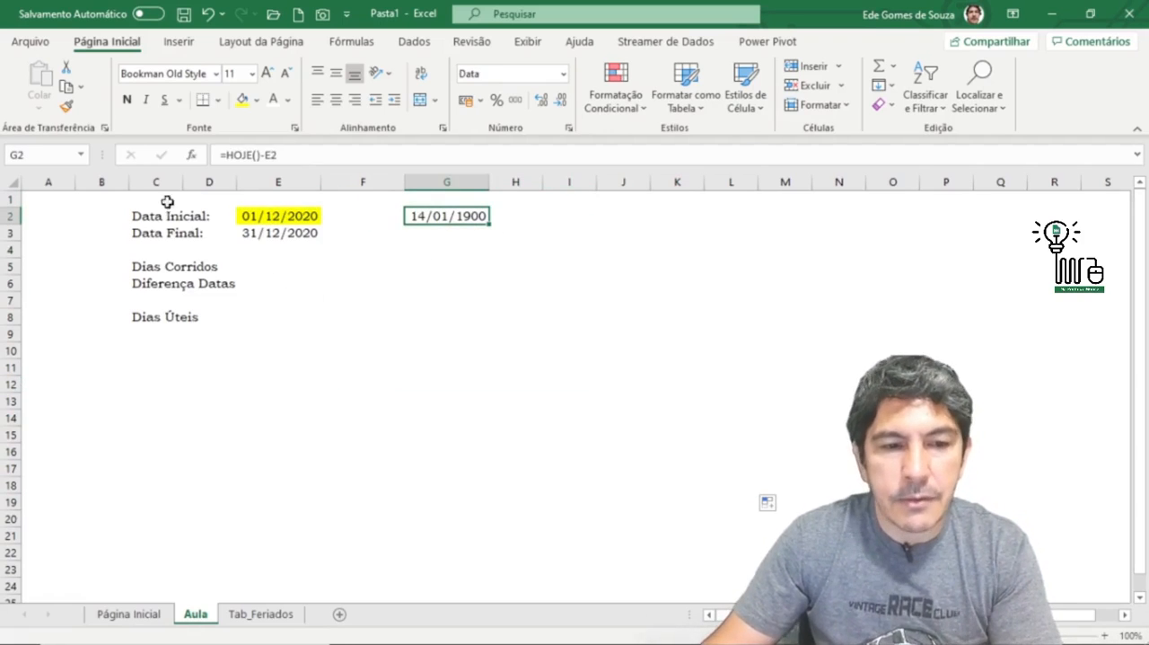
pyautogui.click(67, 108)
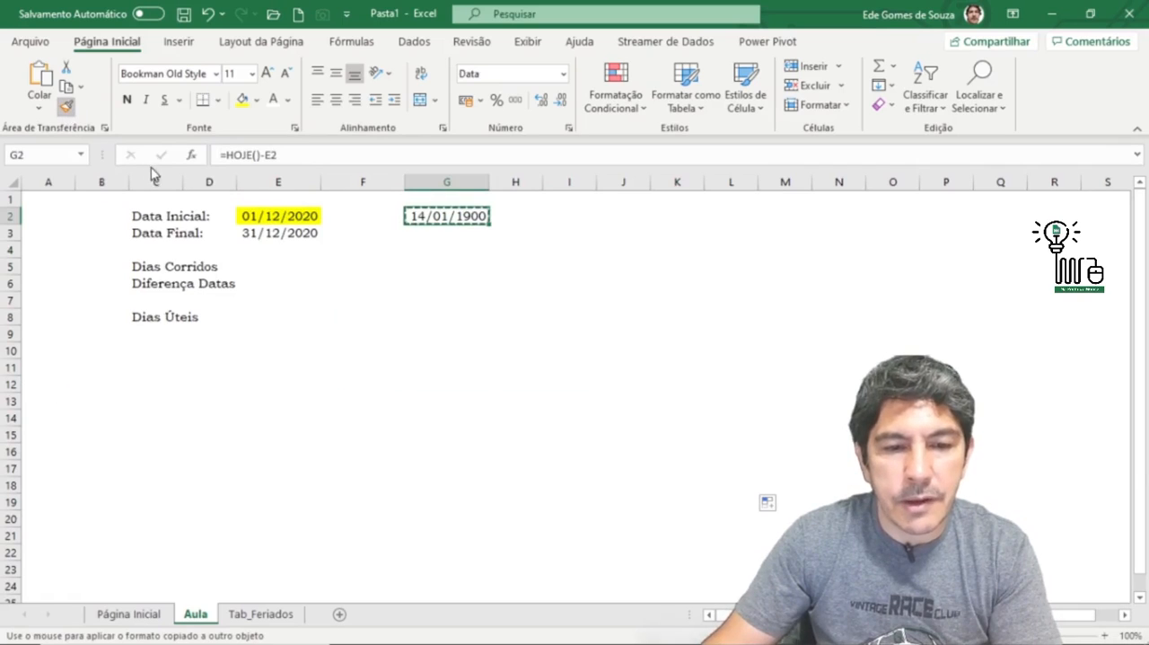
pyautogui.click(269, 217)
pyautogui.click(416, 265)
pyautogui.click(261, 215)
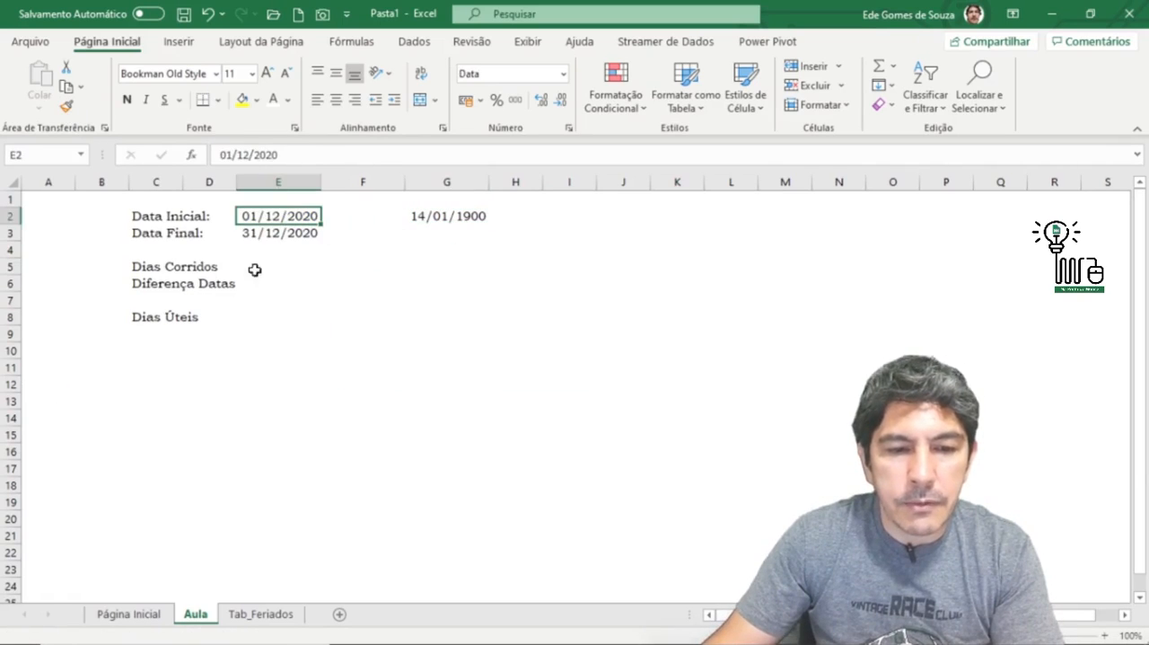
# Step: Enter the formula =E3-E2 in E5 to calculate the Dias Corridos
pyautogui.click(177, 261)
pyautogui.click(292, 266)
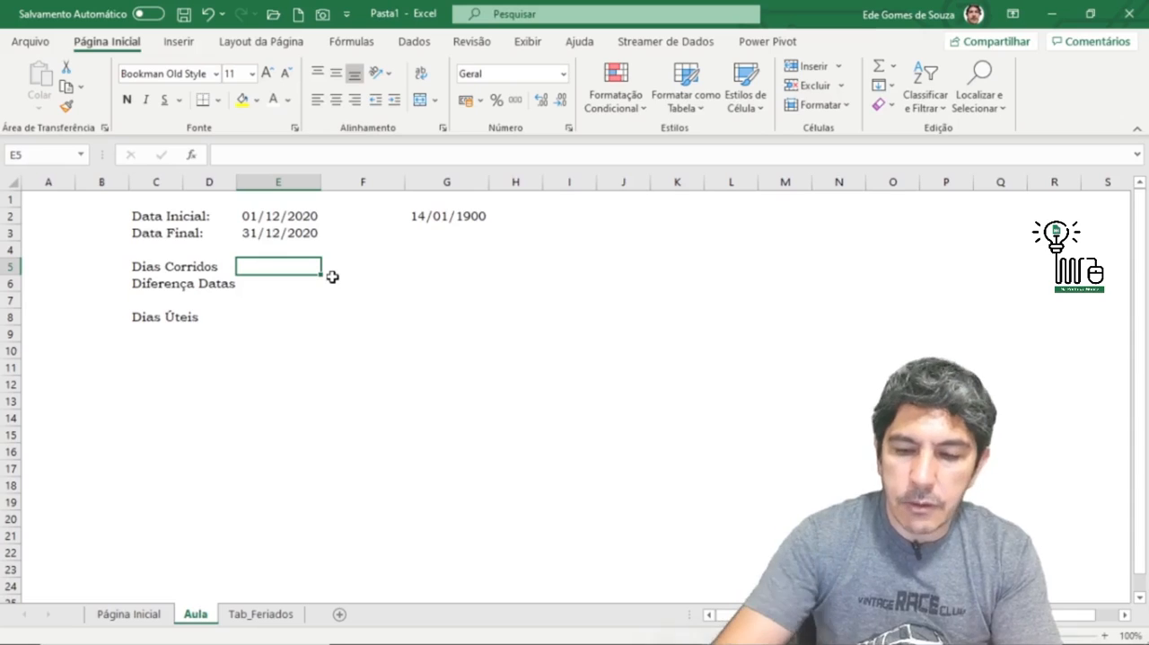
pyautogui.write('=')
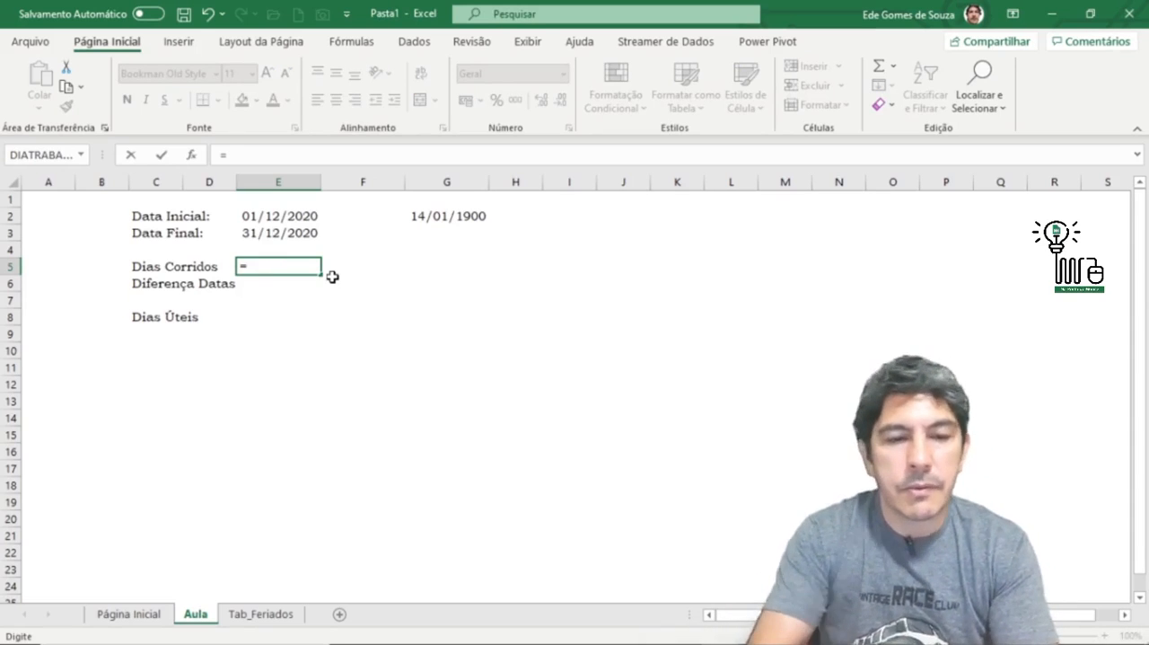
pyautogui.click(293, 230)
pyautogui.write('-')
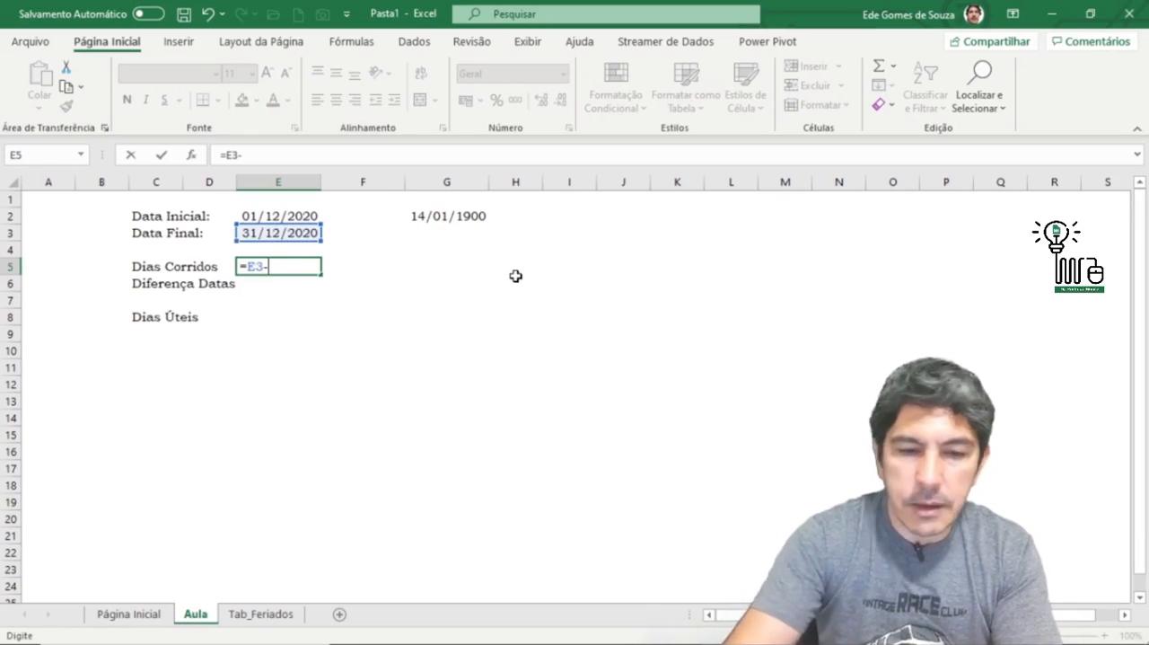
pyautogui.click(292, 218)
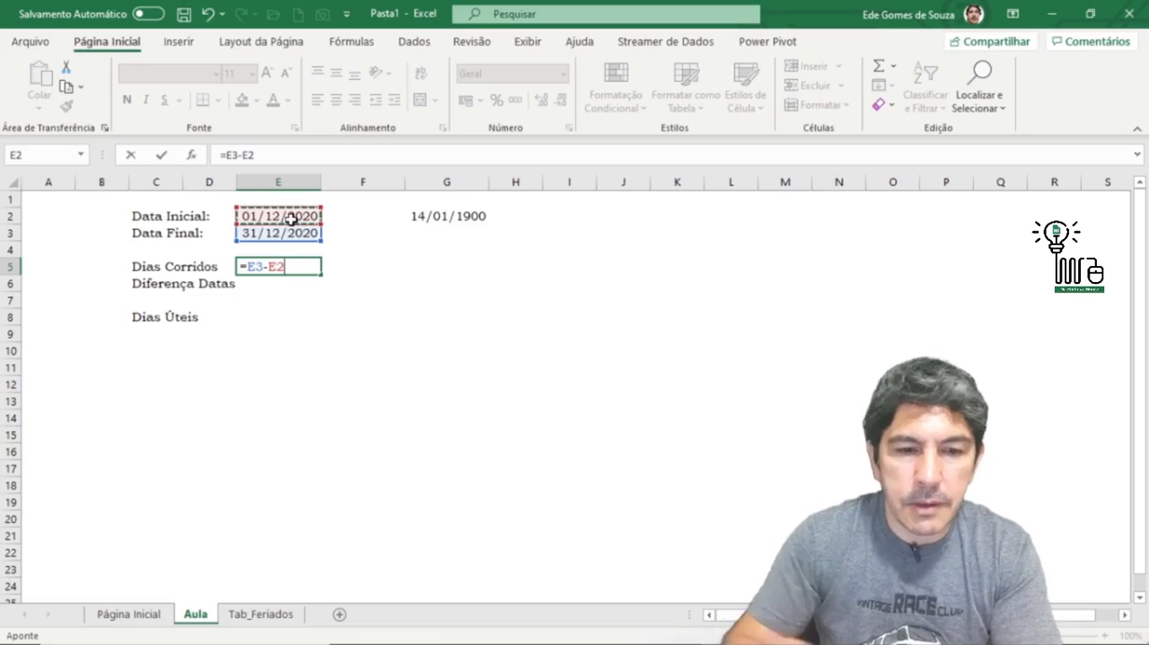
pyautogui.press('Return')
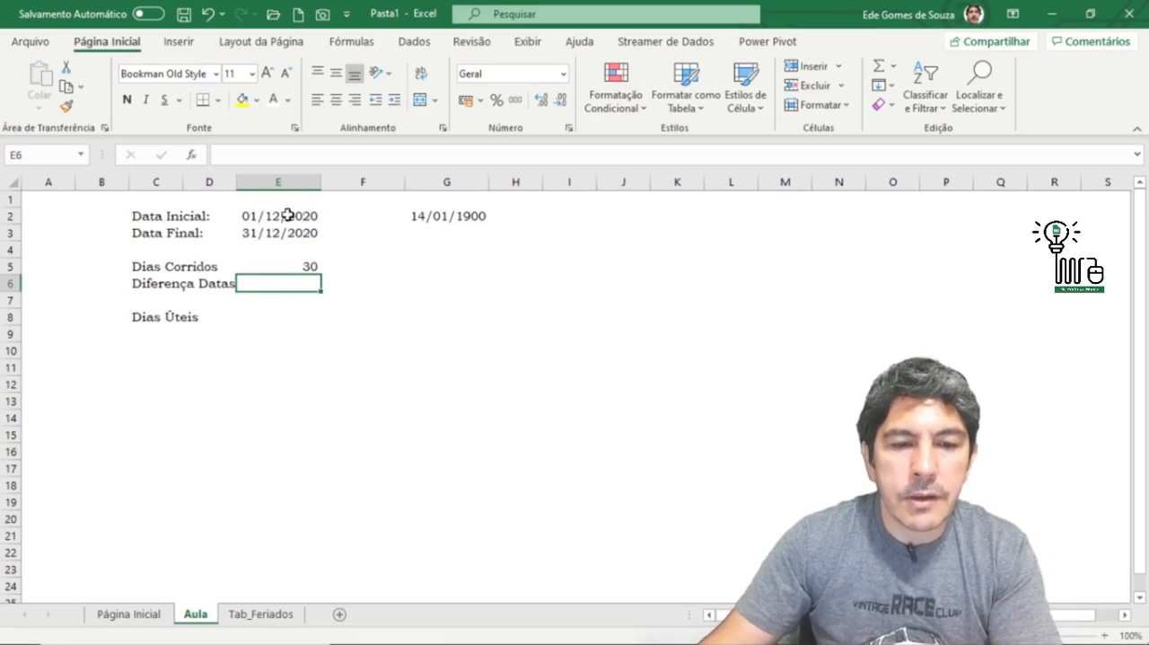
# Step: Look for DATADIF among the functions starting with D in the Tudo category for cell E6, then dismiss the function list
pyautogui.click(299, 267)
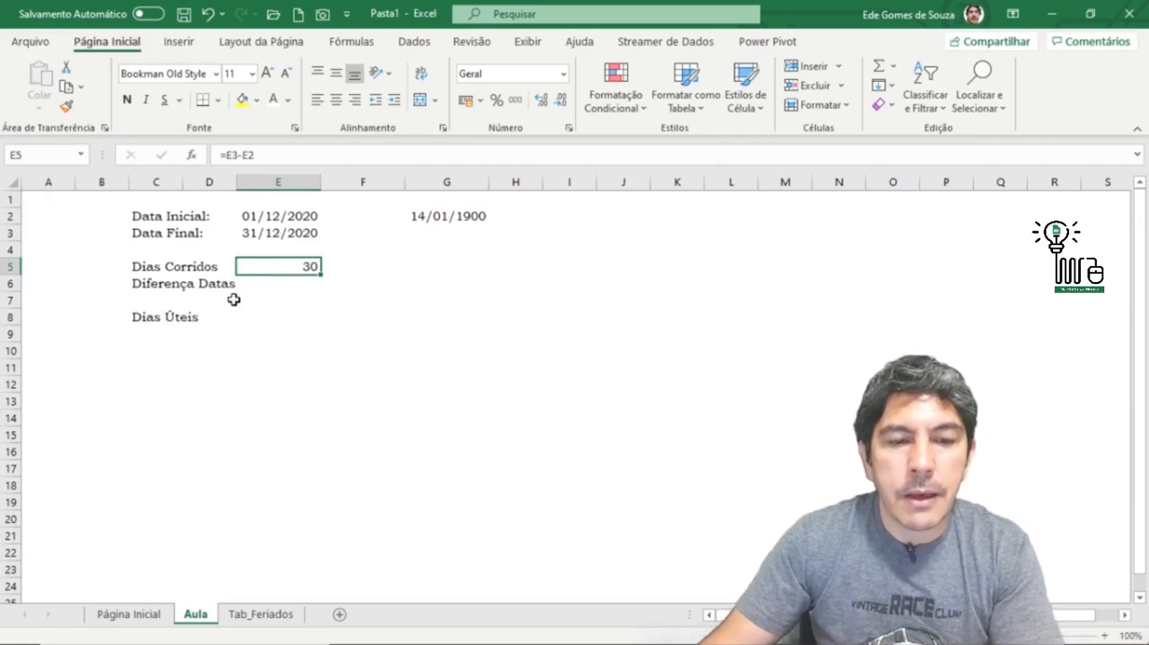
pyautogui.click(277, 284)
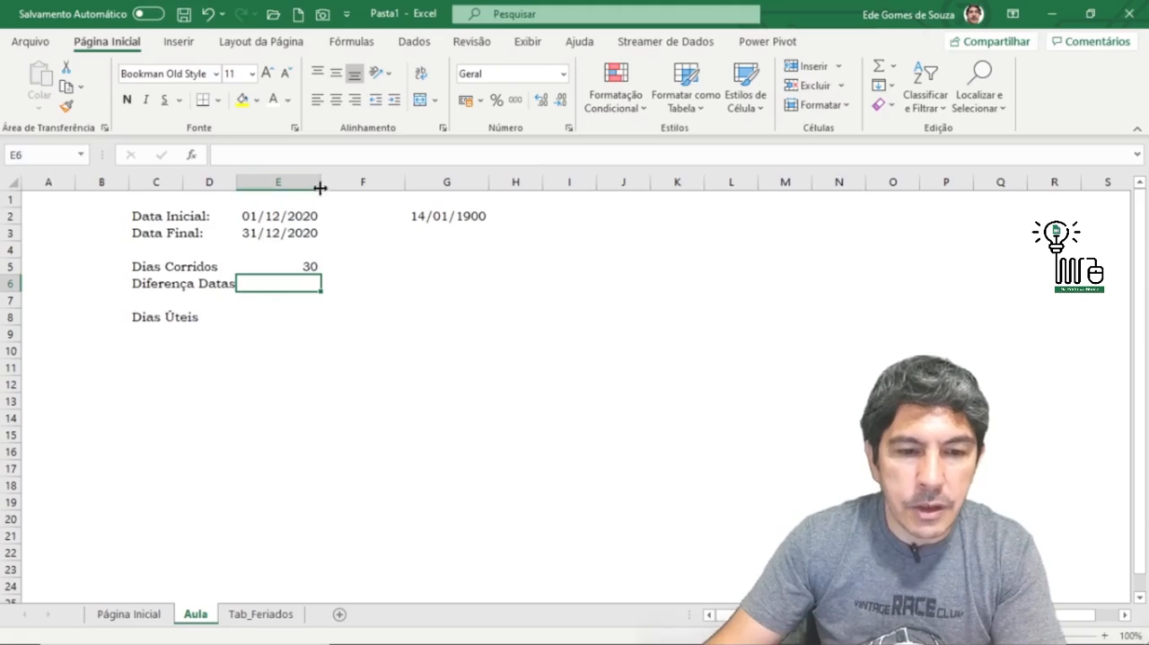
pyautogui.click(191, 156)
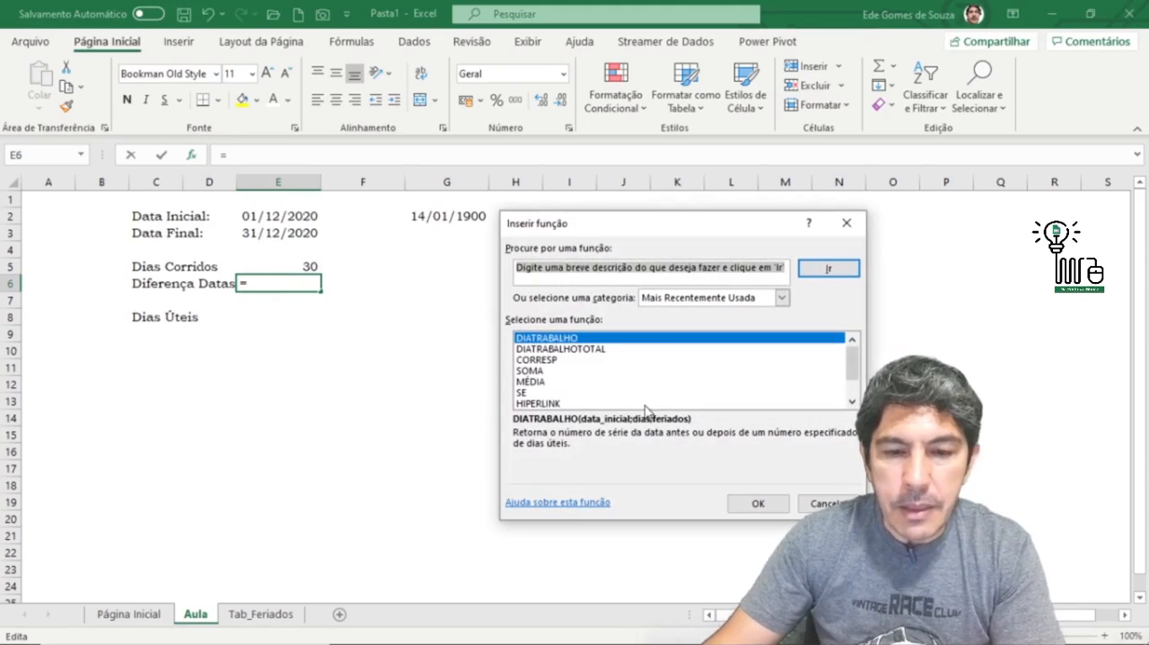
pyautogui.click(782, 297)
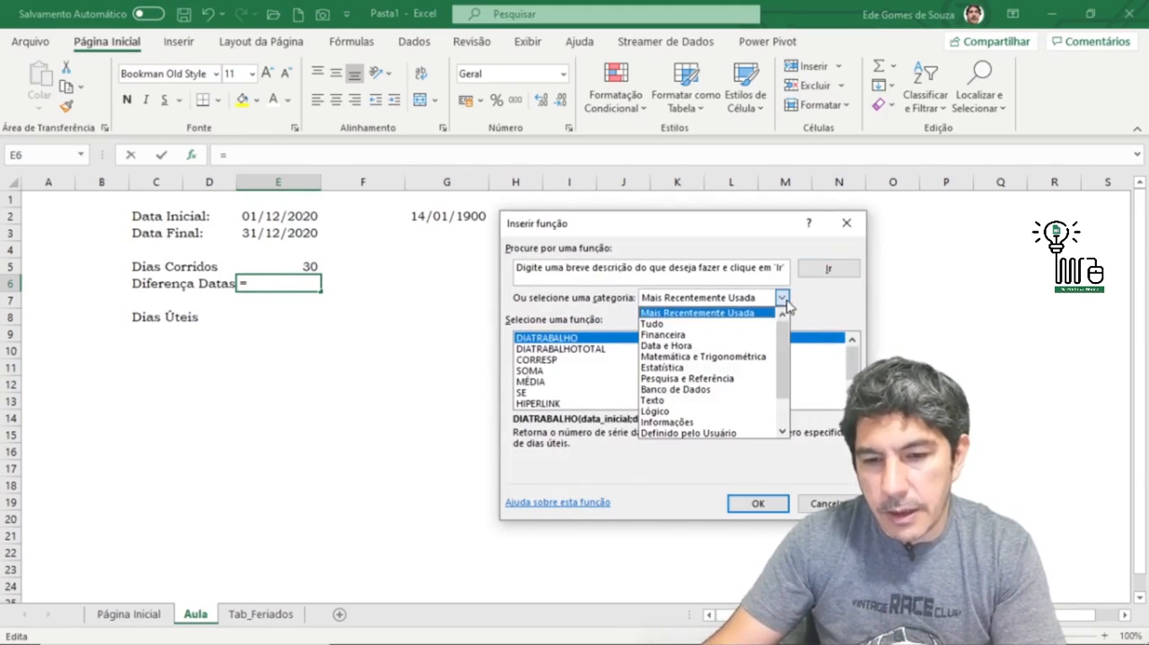
pyautogui.click(666, 325)
pyautogui.click(534, 370)
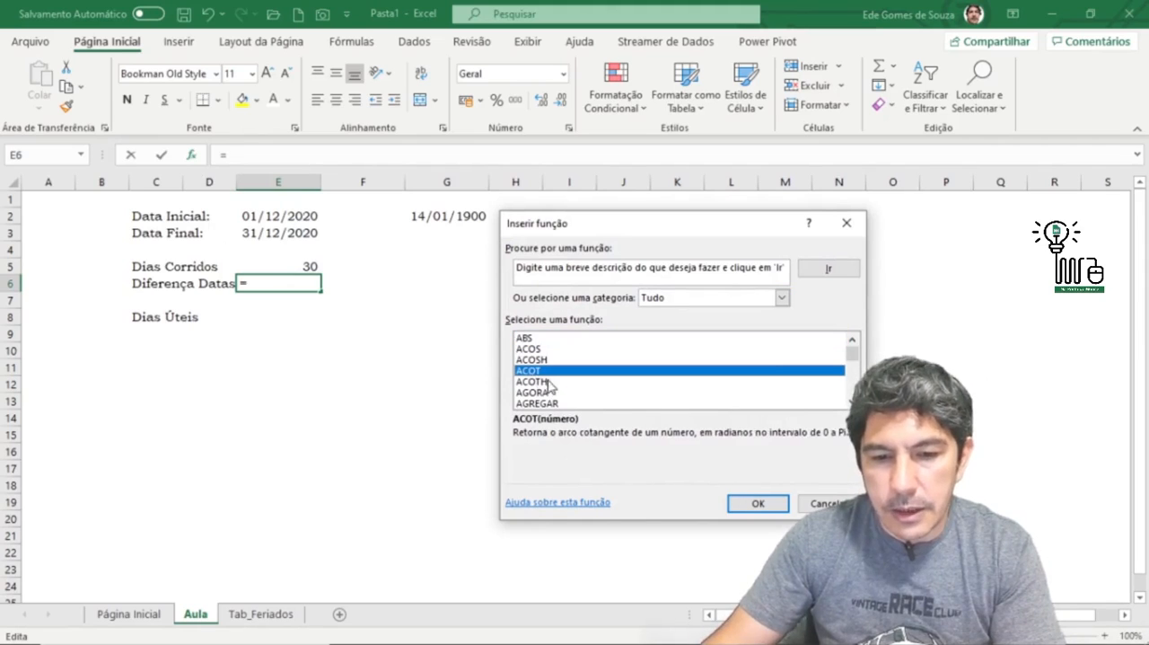
pyautogui.press('d')
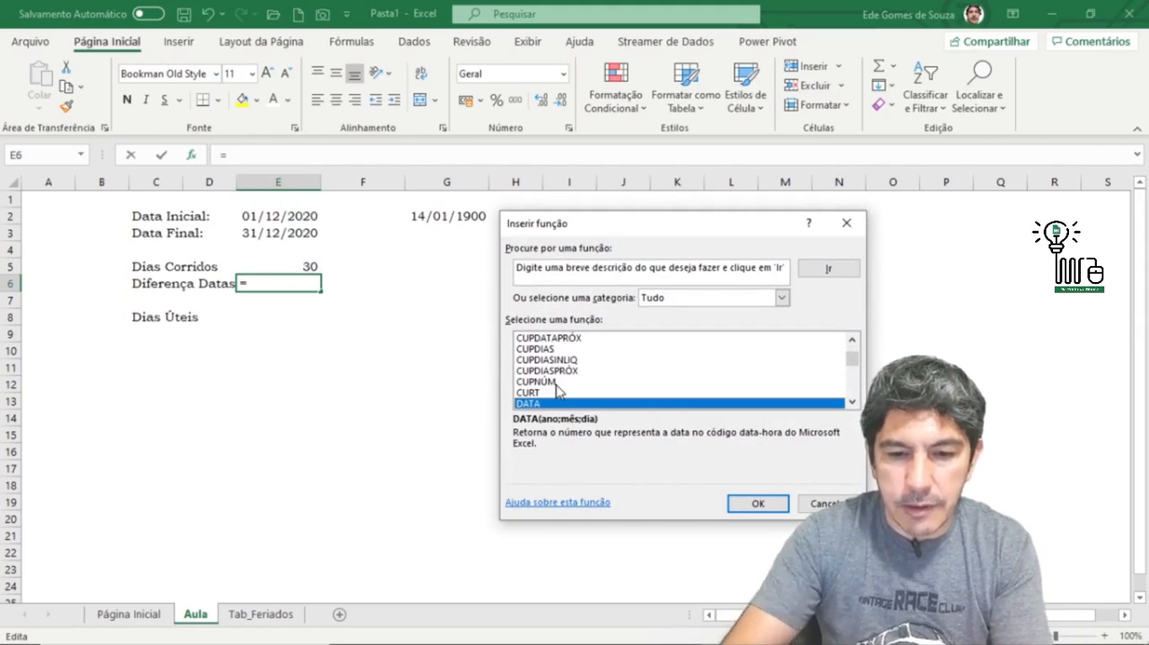
pyautogui.click(853, 403)
pyautogui.click(853, 403)
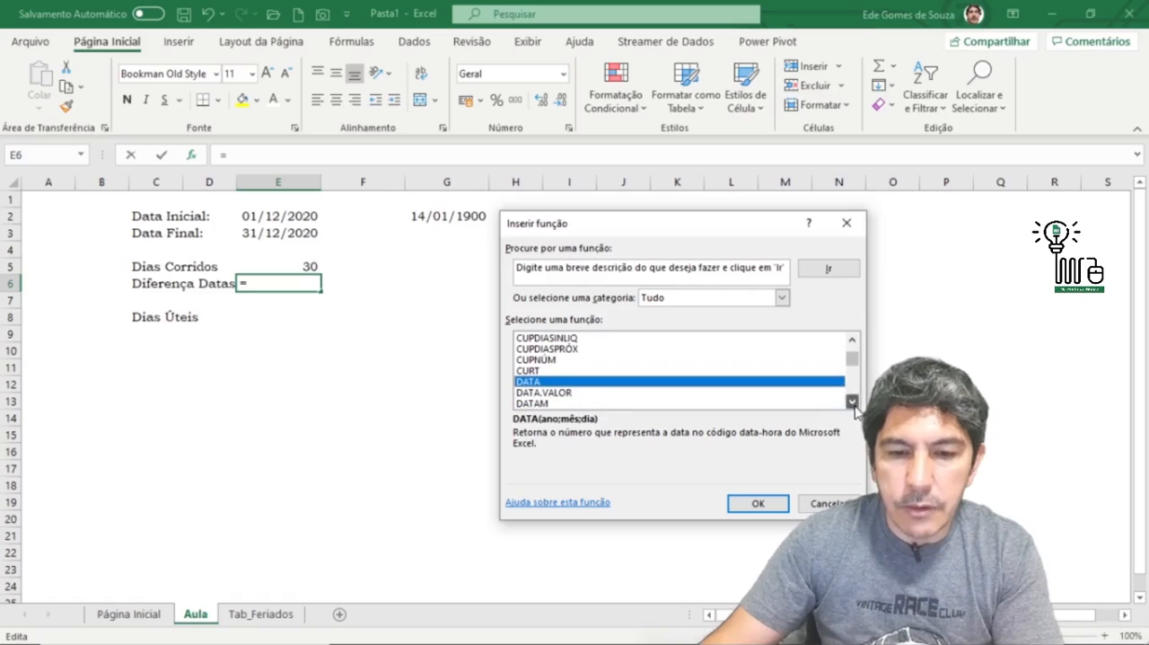
pyautogui.click(853, 403)
pyautogui.click(853, 403)
pyautogui.click(853, 403)
pyautogui.click(853, 403)
pyautogui.click(853, 403)
pyautogui.click(853, 403)
pyautogui.click(853, 404)
pyautogui.click(852, 403)
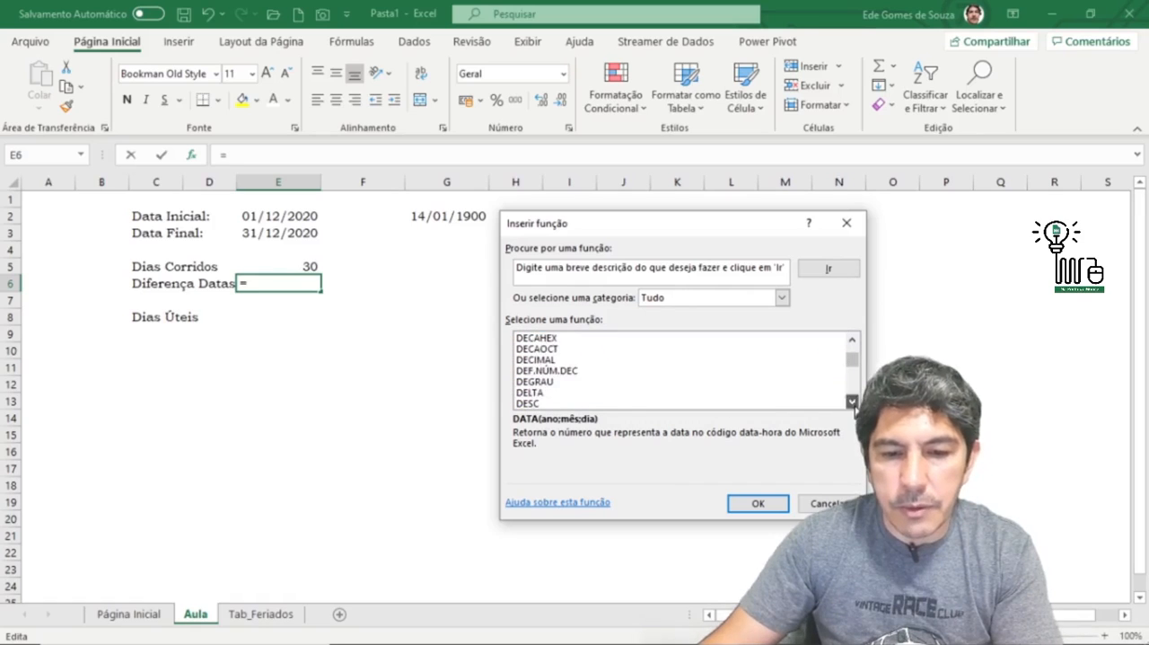
pyautogui.click(853, 403)
pyautogui.click(853, 403)
pyautogui.click(852, 403)
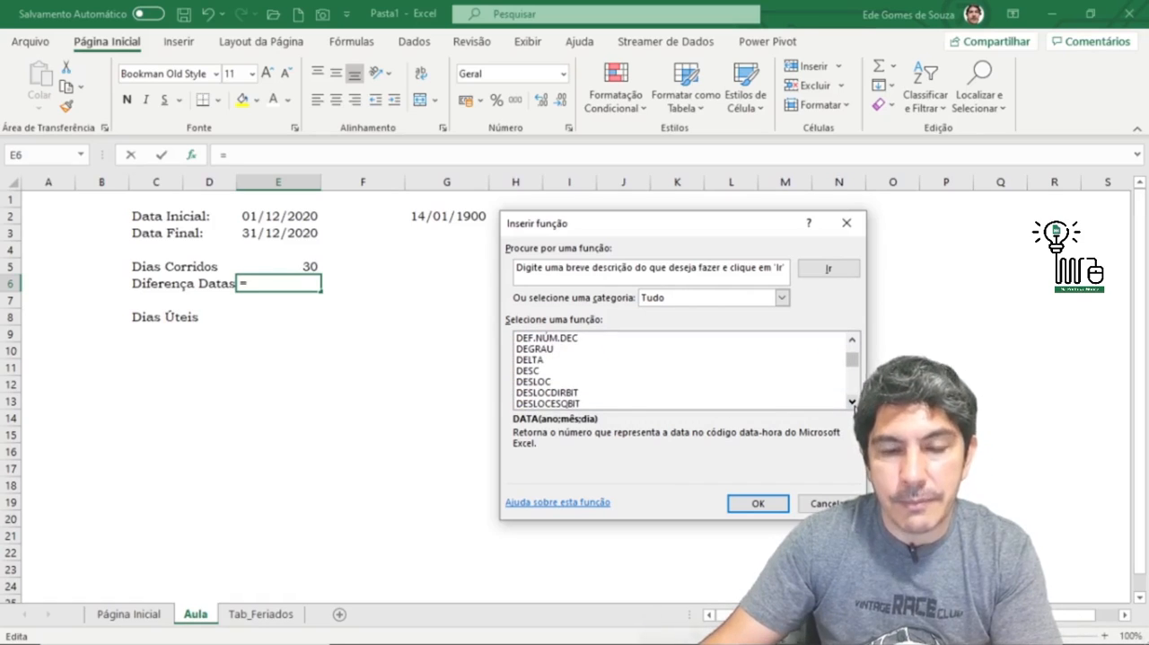
pyautogui.click(853, 403)
pyautogui.click(853, 404)
pyautogui.click(853, 403)
pyautogui.click(853, 341)
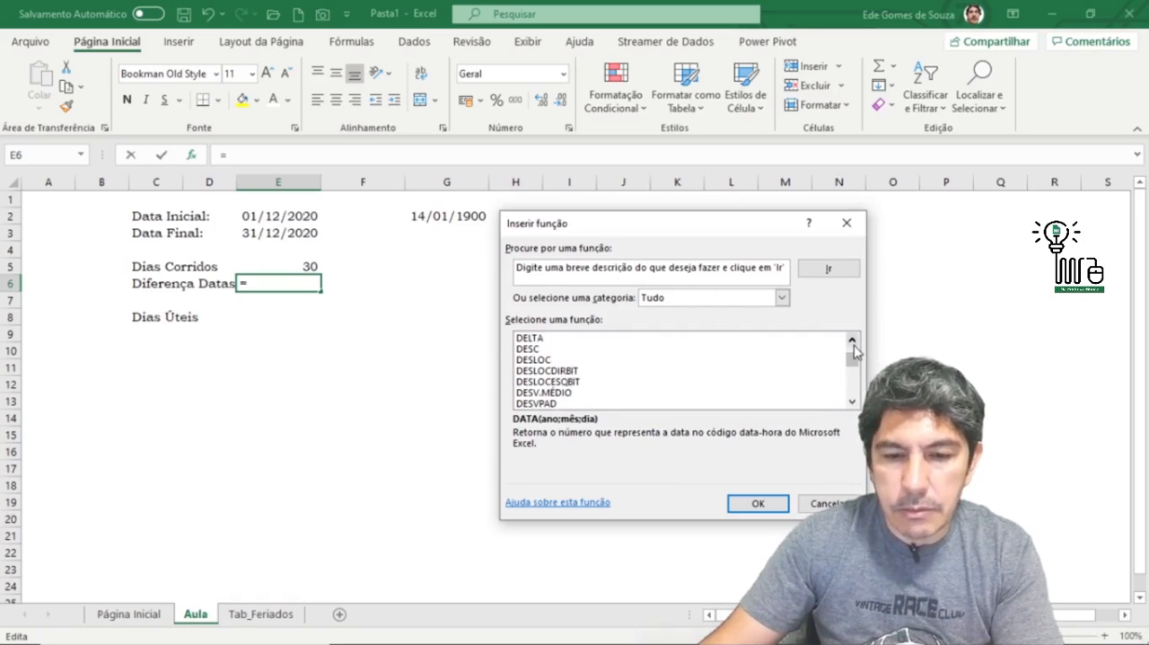
pyautogui.click(853, 342)
pyautogui.click(853, 342)
pyautogui.click(853, 341)
pyautogui.click(853, 341)
pyautogui.click(852, 341)
pyautogui.click(853, 341)
pyautogui.click(853, 341)
pyautogui.click(853, 341)
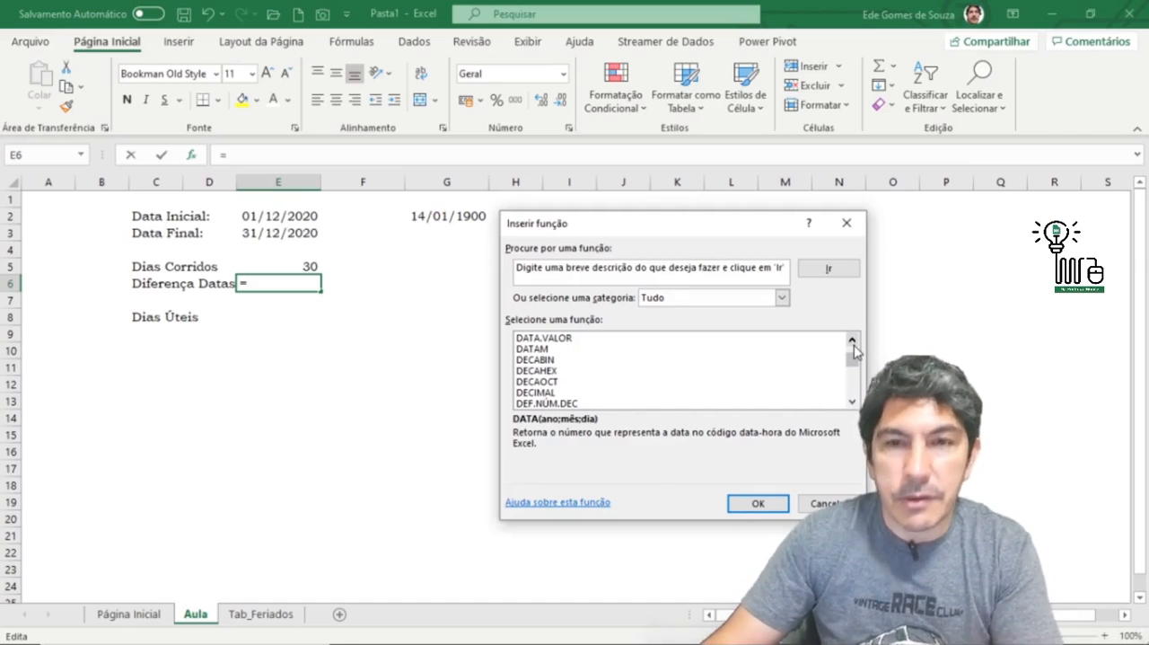
pyautogui.click(853, 342)
pyautogui.click(853, 342)
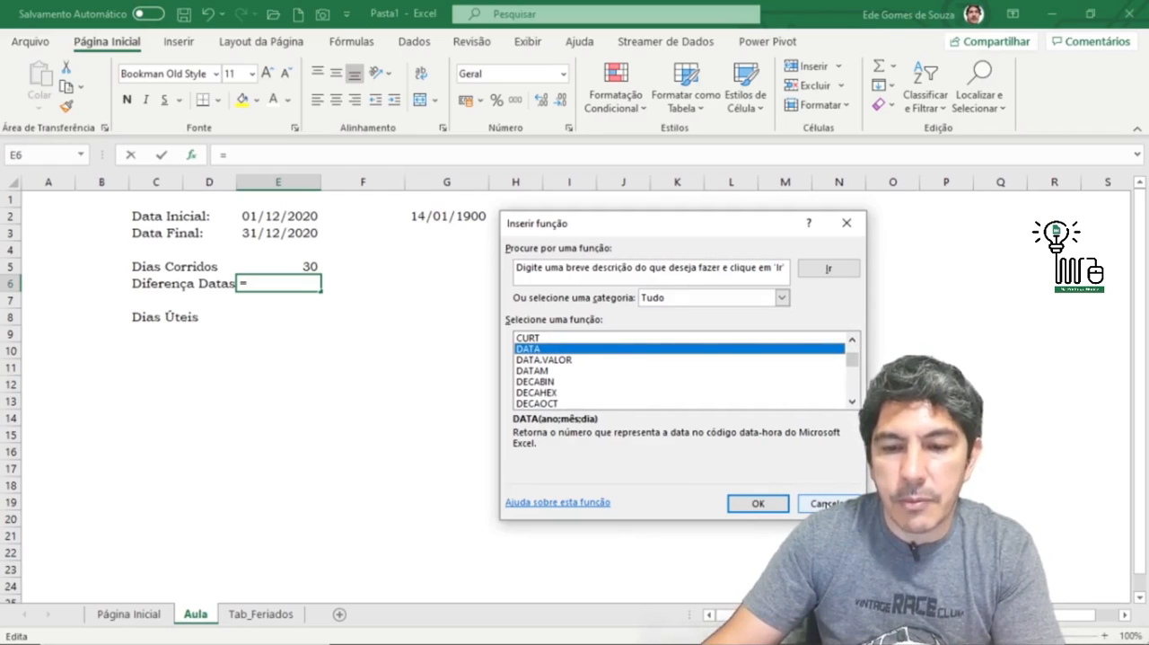
pyautogui.press('Escape')
pyautogui.click(381, 370)
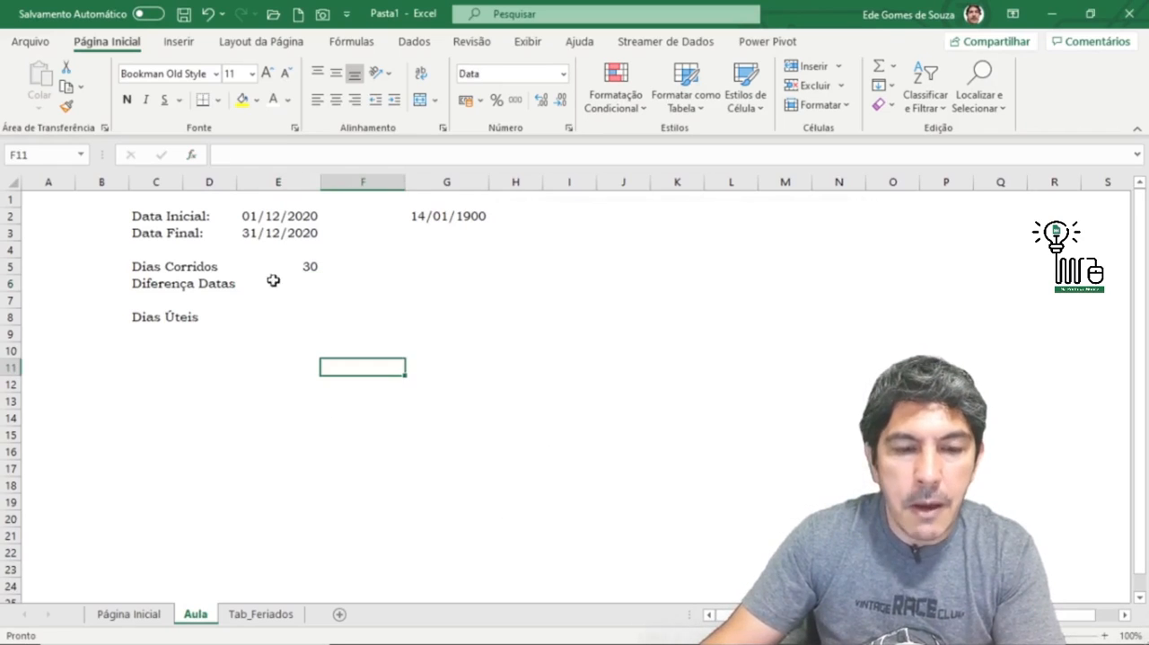
# Step: Enter the formula =DATADIF(E2;E3;"") in E6 for the Diferença Datas
pyautogui.click(288, 286)
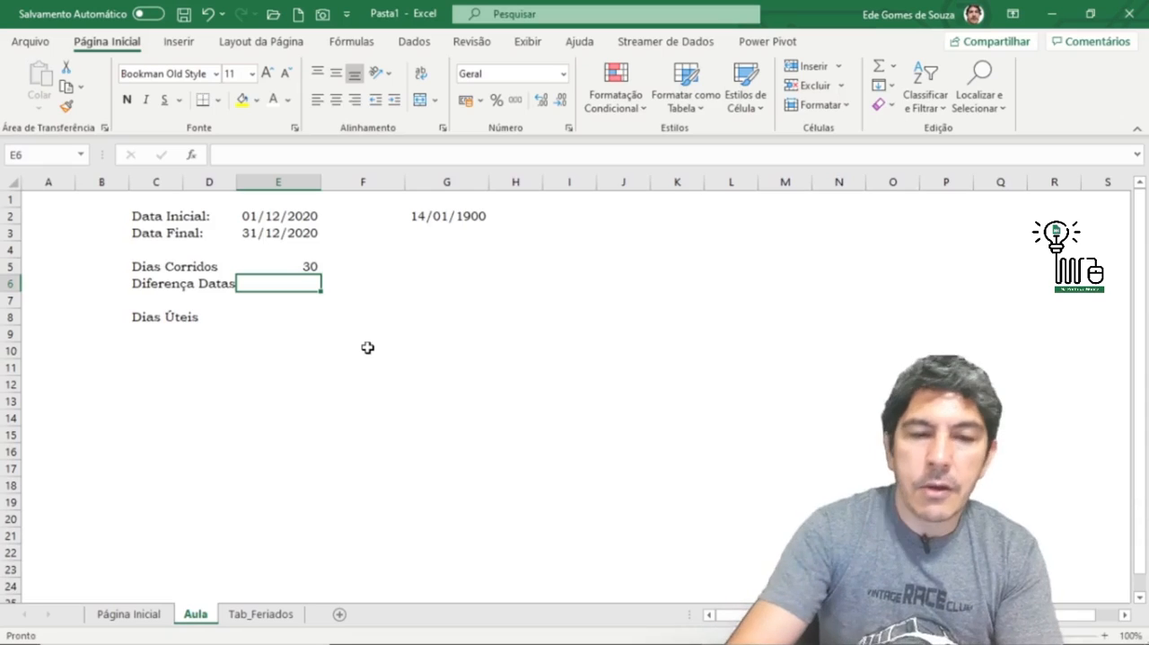
pyautogui.write('=d')
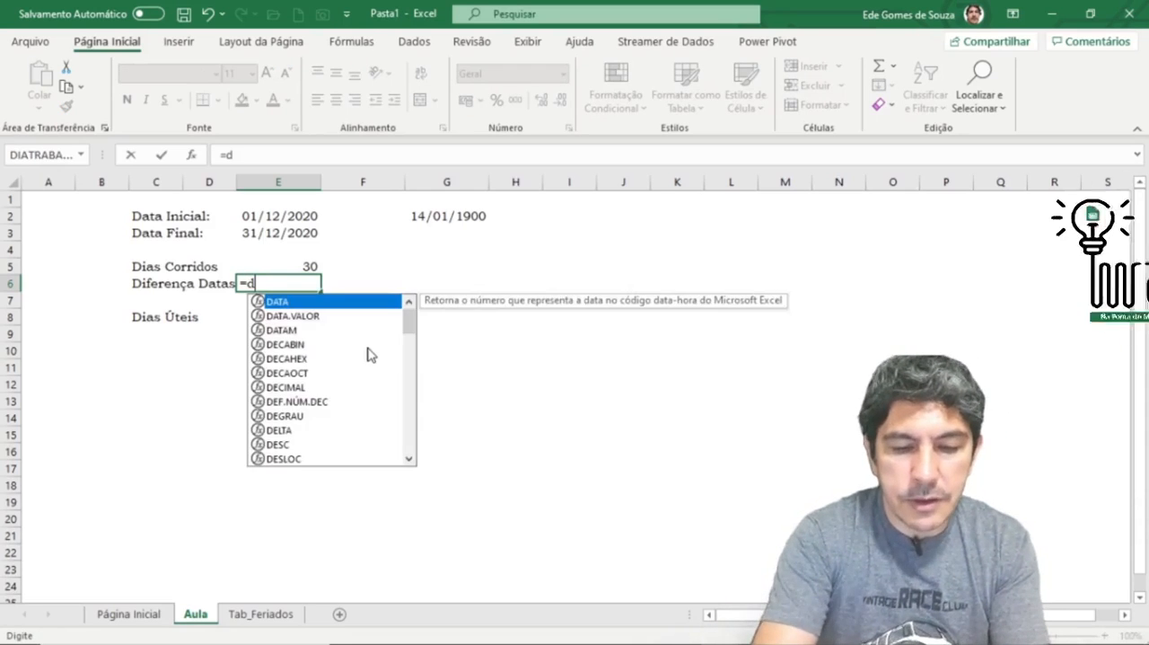
pyautogui.write('ata')
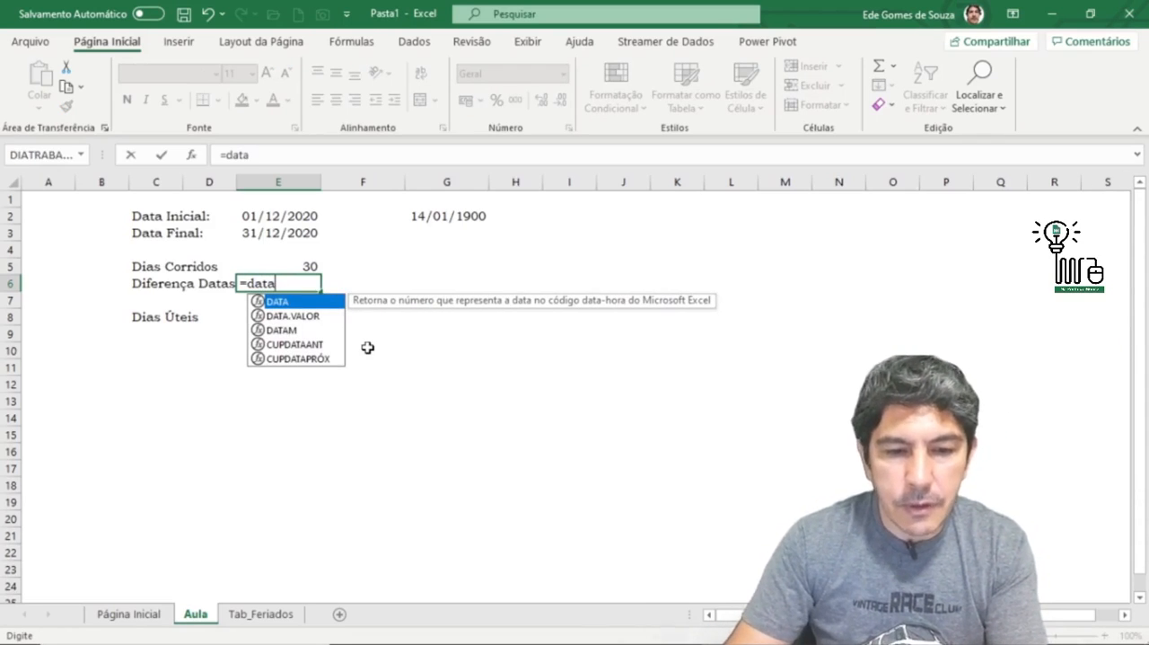
pyautogui.write('dif')
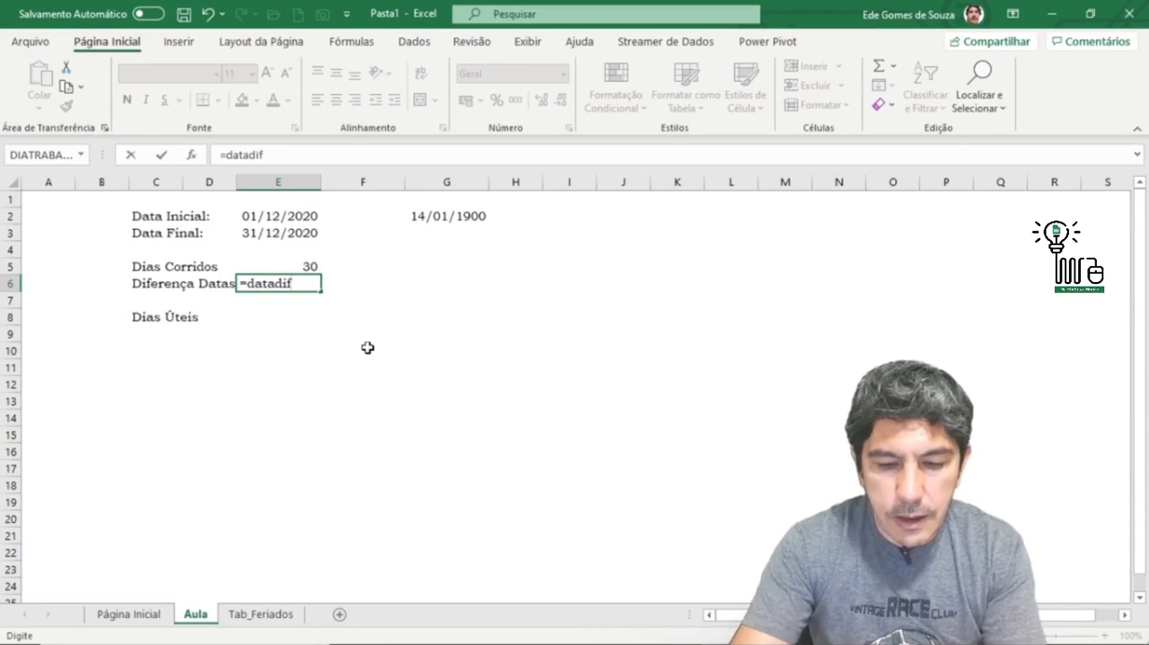
pyautogui.write('(')
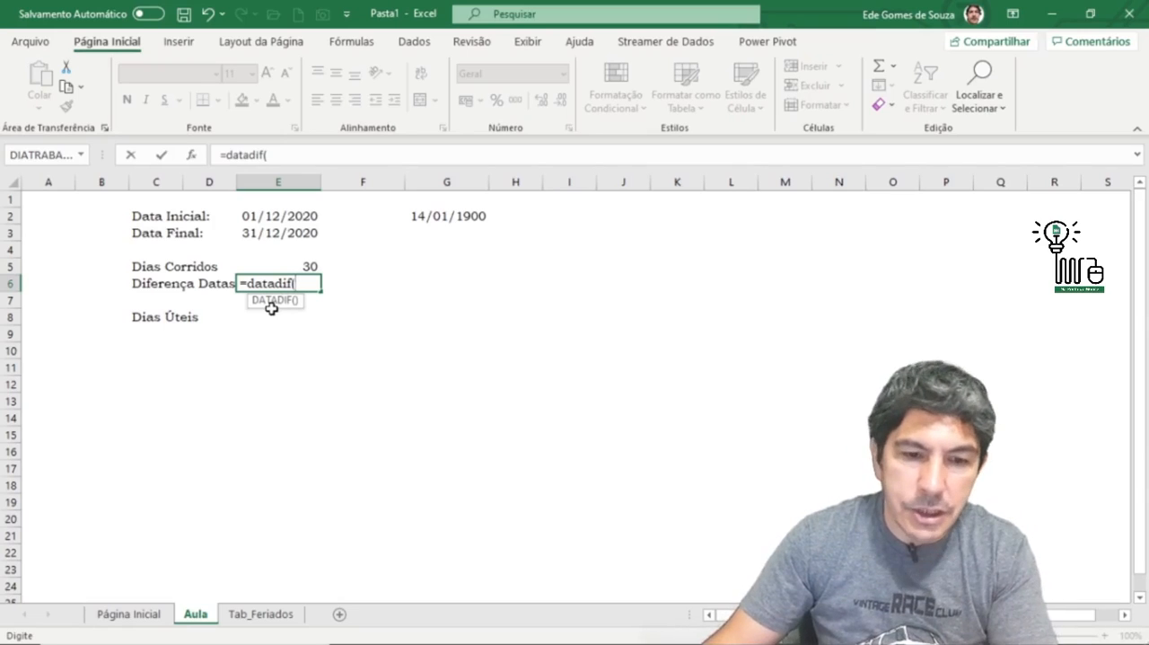
pyautogui.click(275, 216)
pyautogui.write(';')
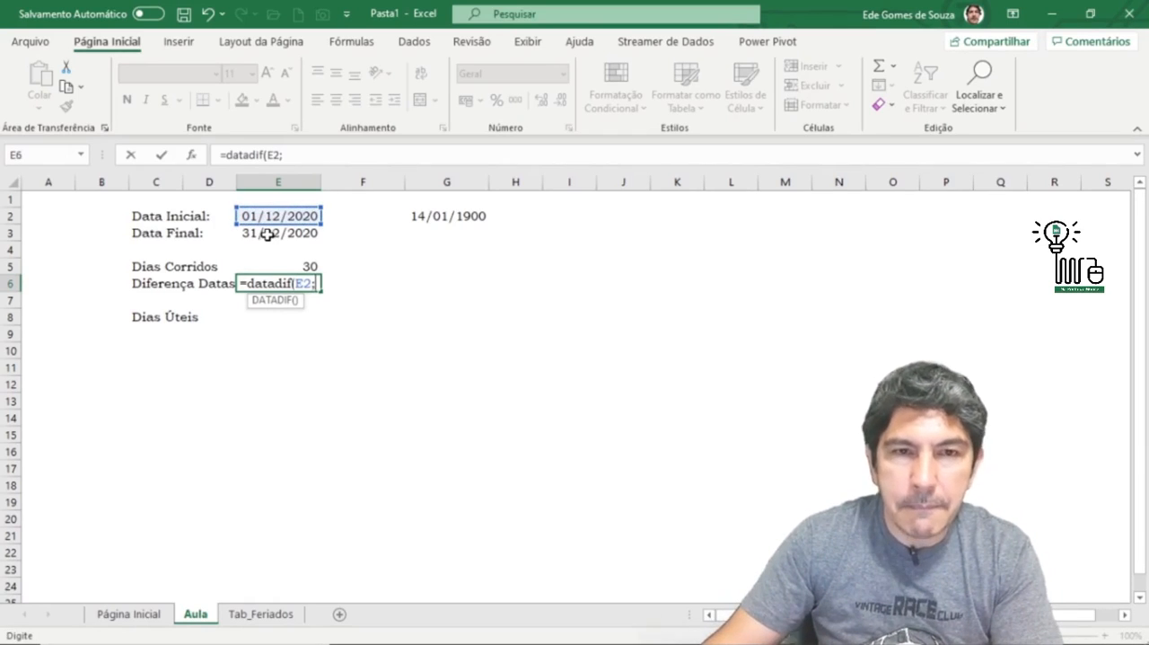
pyautogui.click(268, 233)
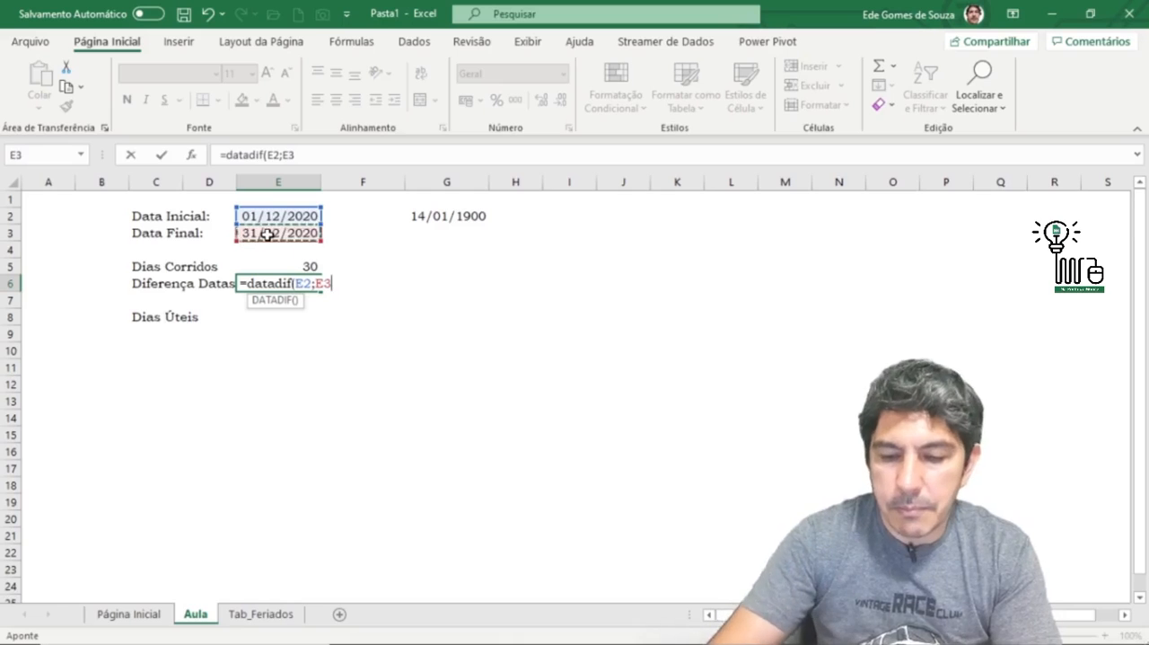
pyautogui.write(';')
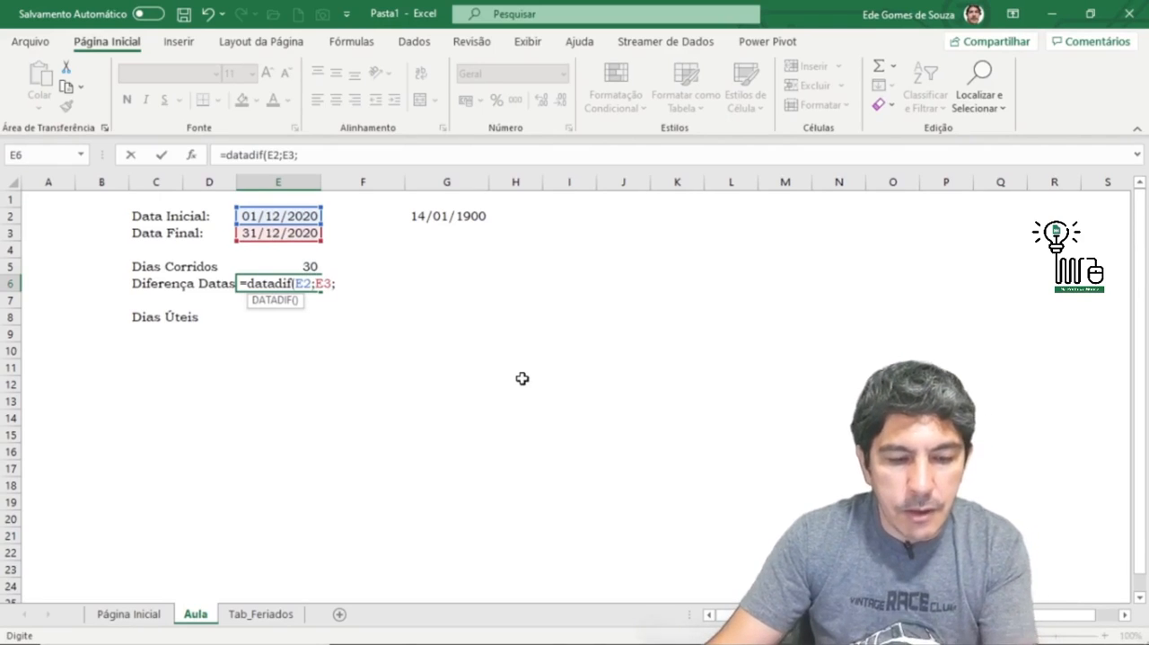
pyautogui.write('""')
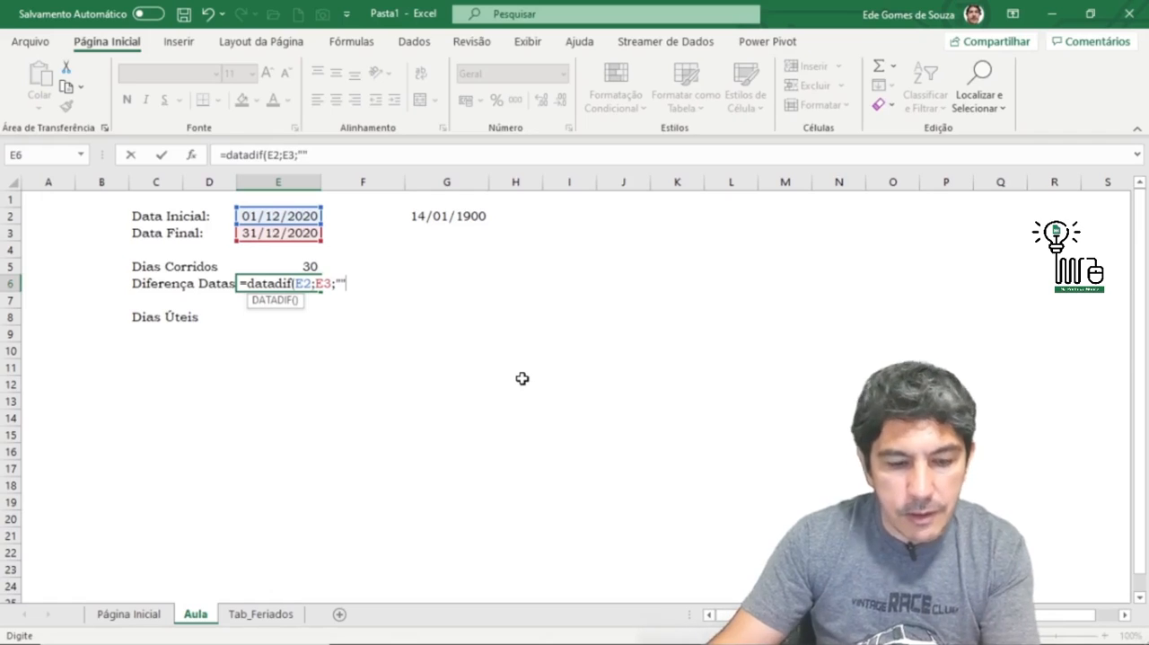
pyautogui.write(')')
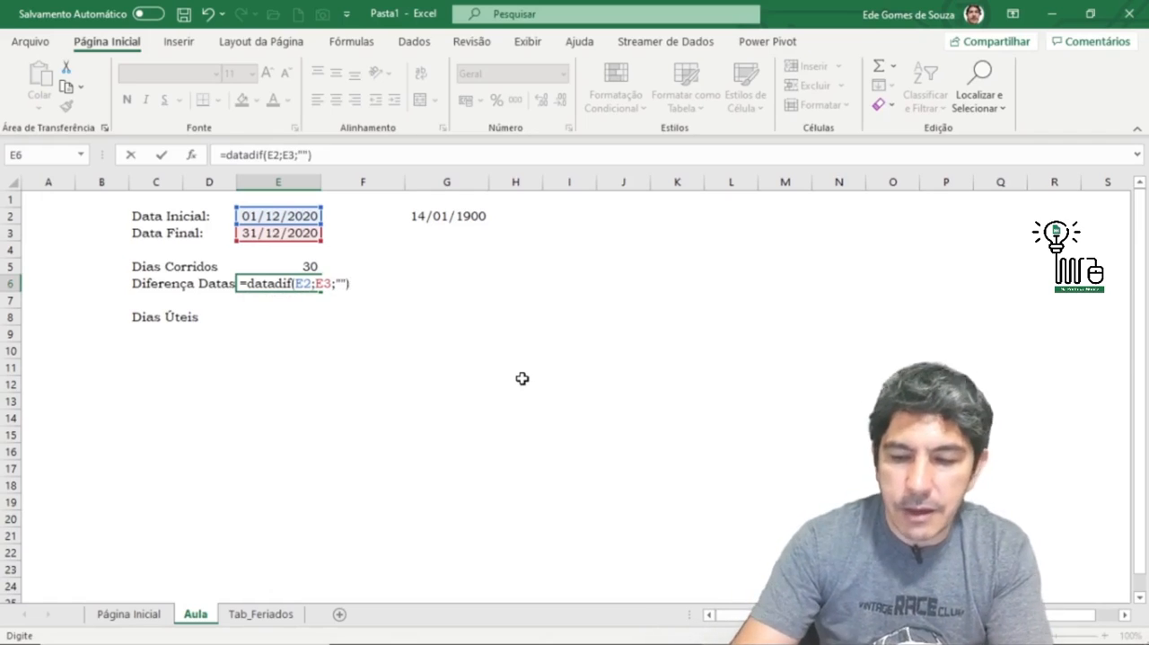
pyautogui.press('Return')
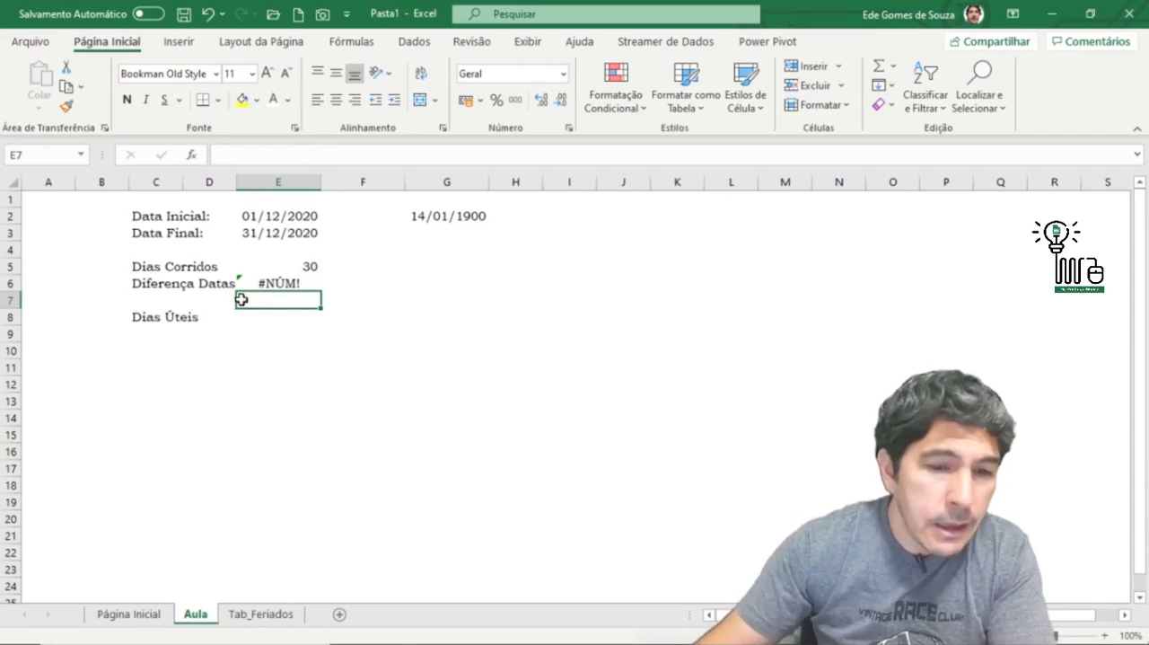
# Step: Set the unit argument of the DATADIF formula in E6 to "d" so it counts days
pyautogui.click(284, 281)
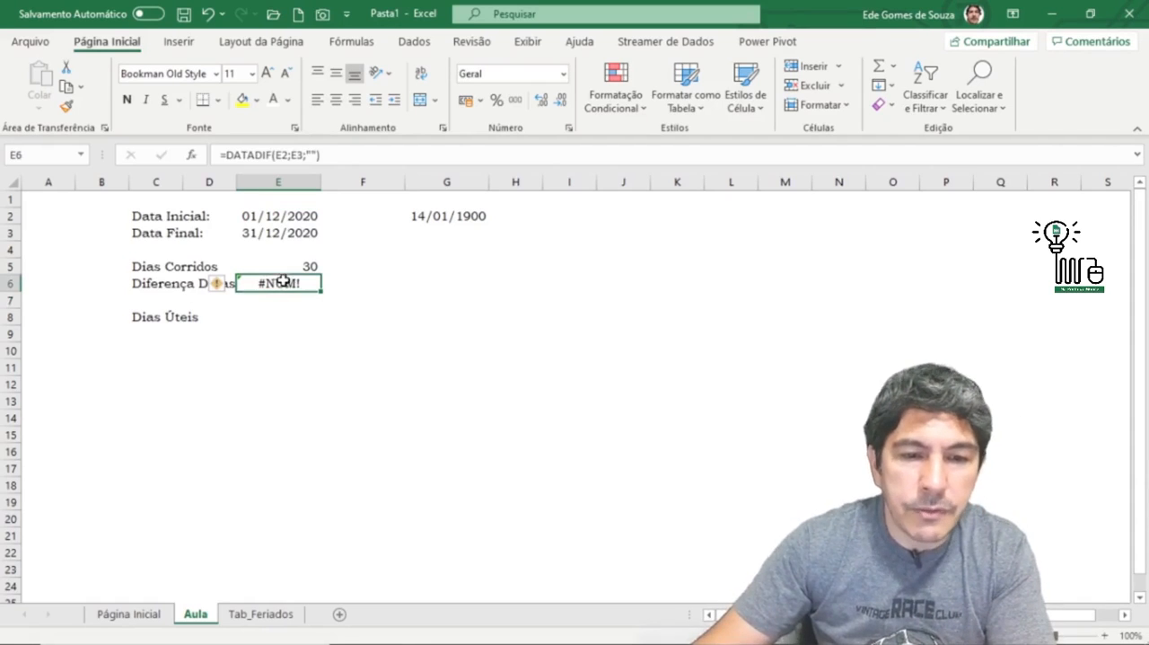
pyautogui.click(306, 154)
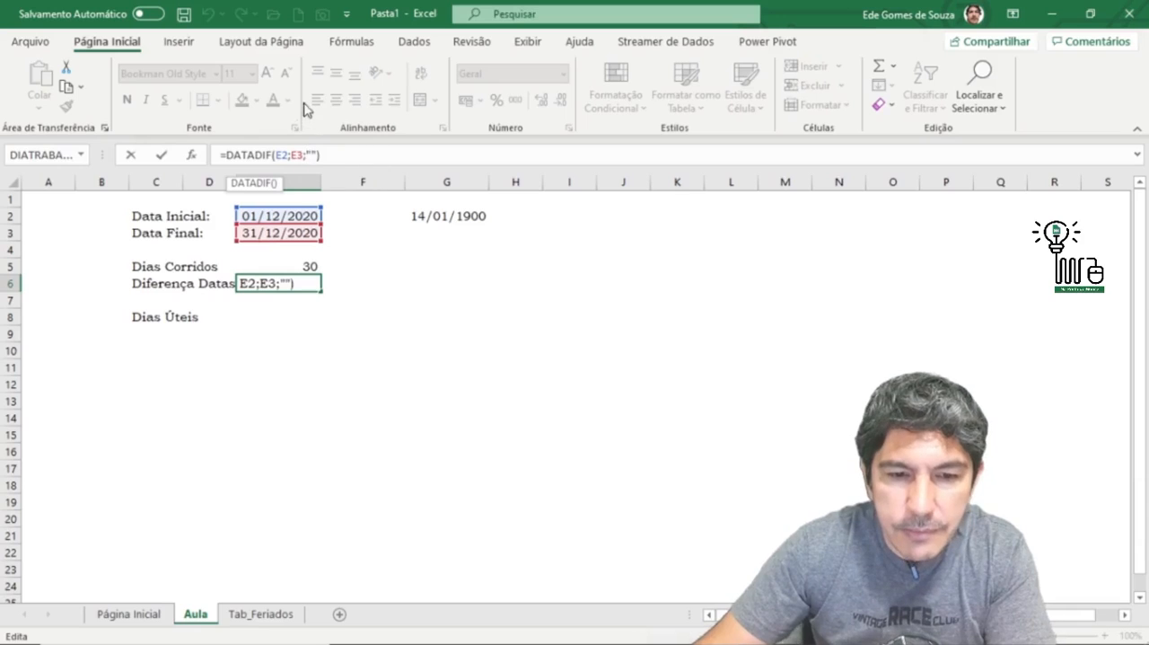
pyautogui.click(311, 154)
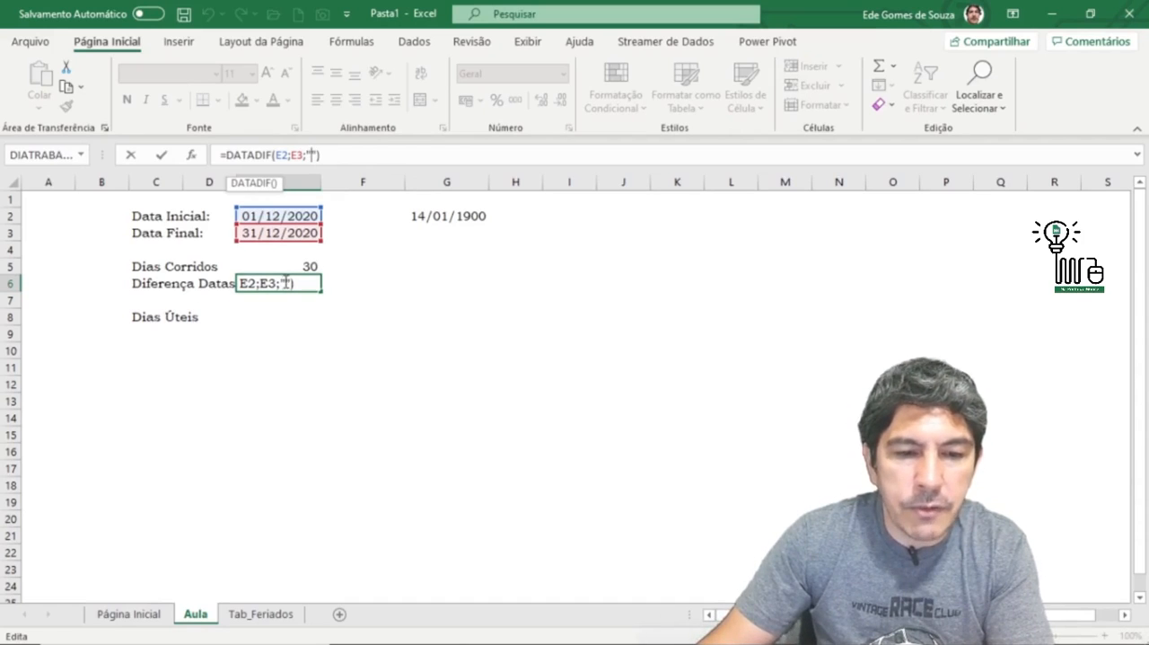
pyautogui.write('d')
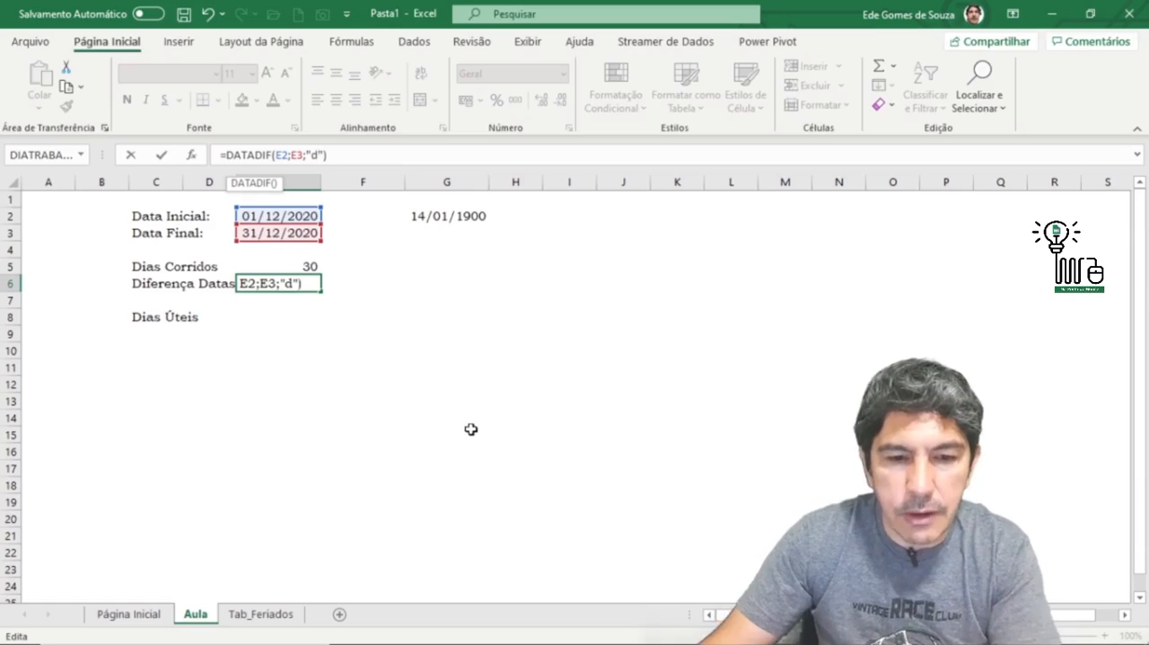
pyautogui.press('Return')
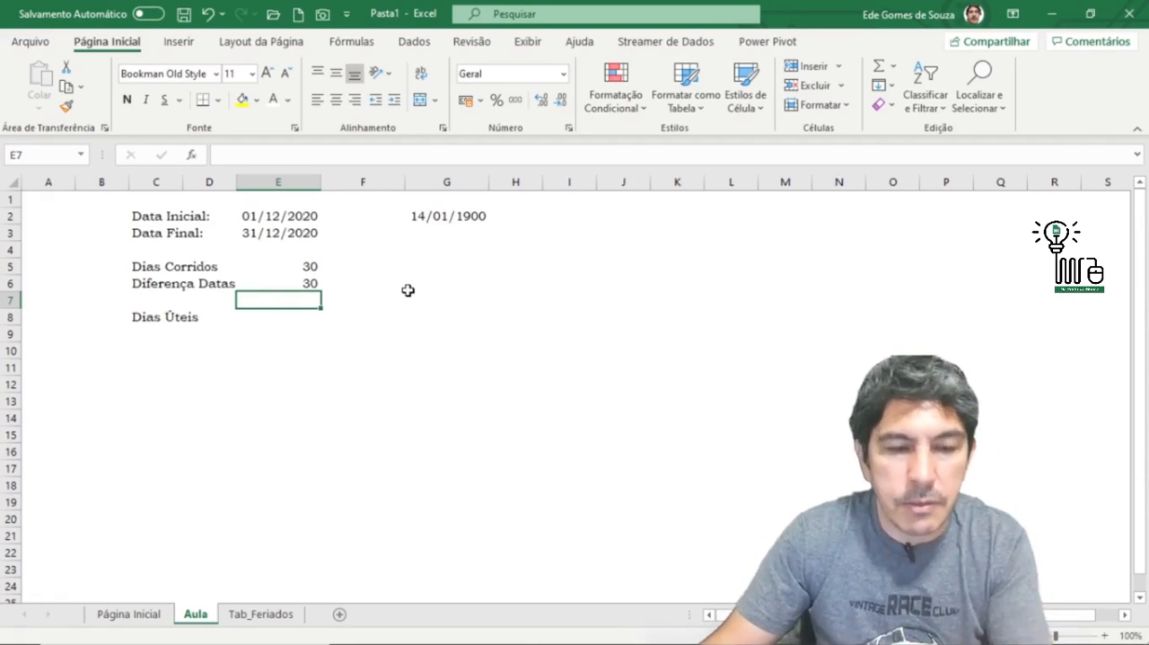
# Step: Insert the DIATRABALHO function from the Data e Hora category into cell E8 for the Dias Úteis
pyautogui.press('Down')
pyautogui.press('super+plus')
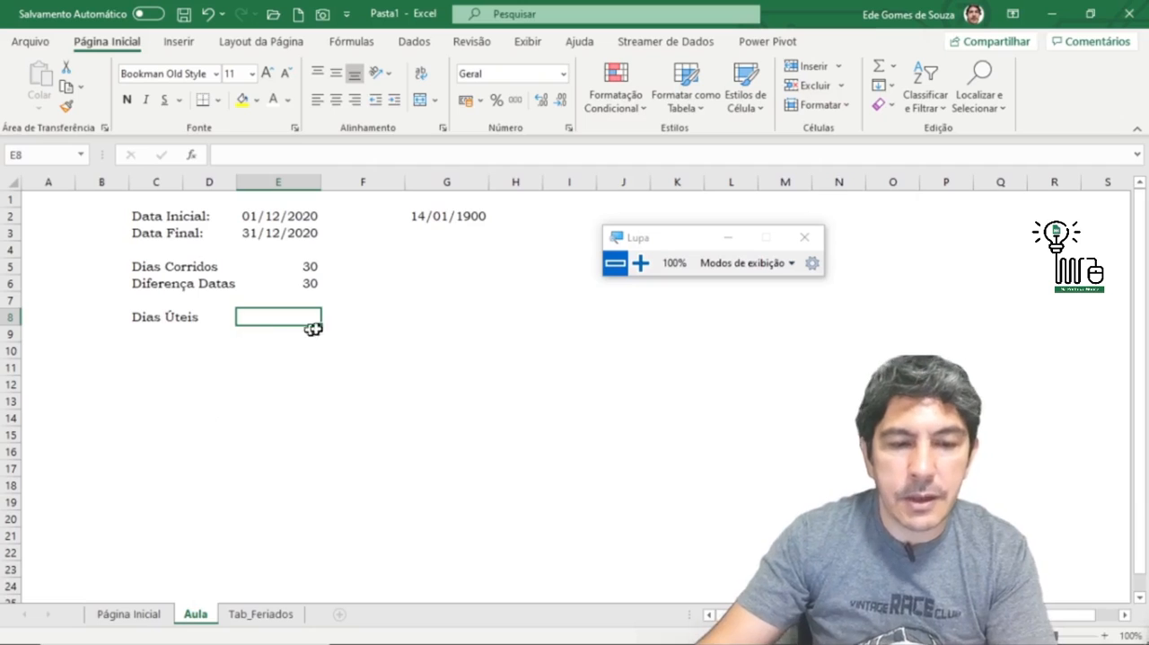
pyautogui.click(192, 155)
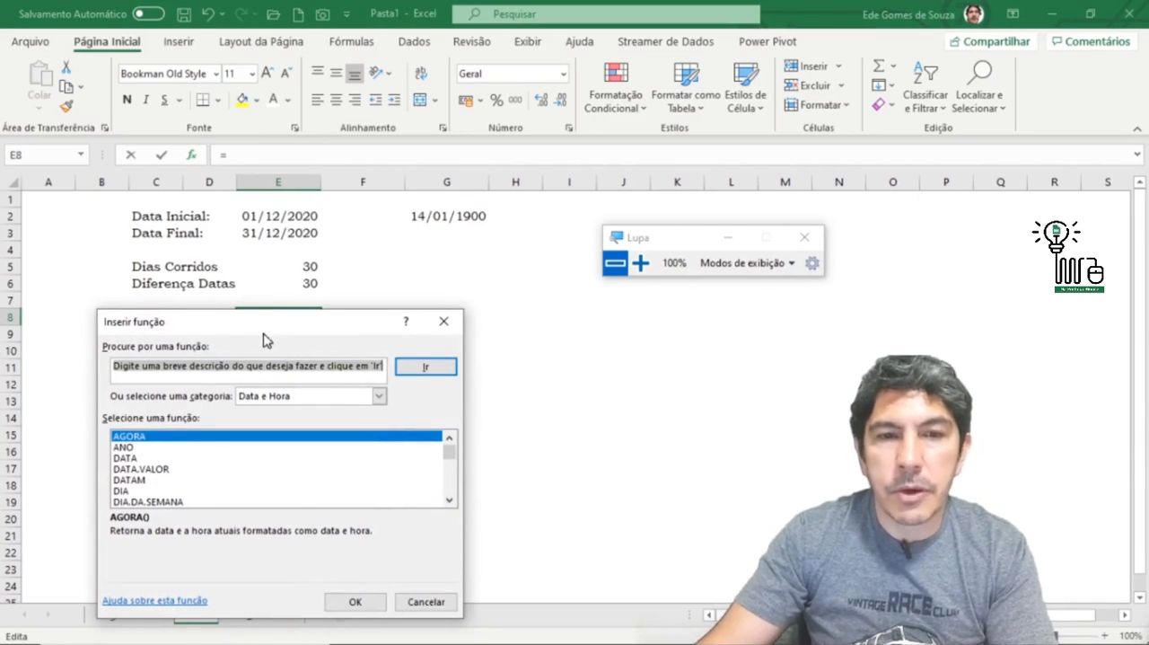
pyautogui.moveTo(259, 326); pyautogui.dragTo(270, 279)
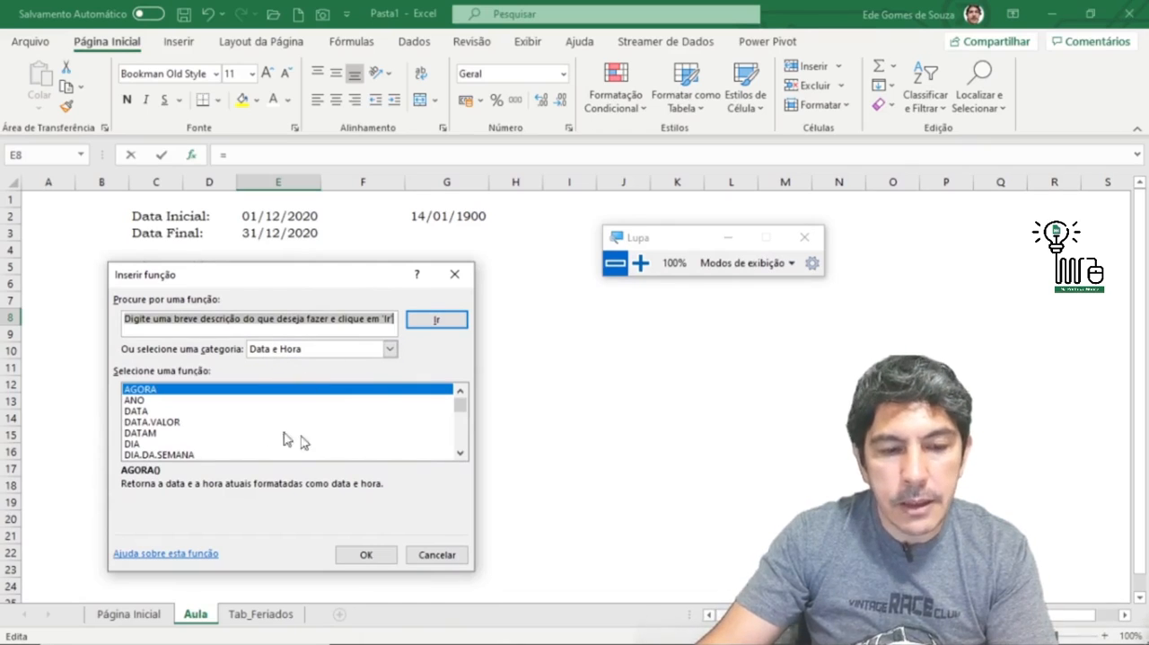
pyautogui.click(460, 452)
pyautogui.click(460, 452)
pyautogui.click(460, 452)
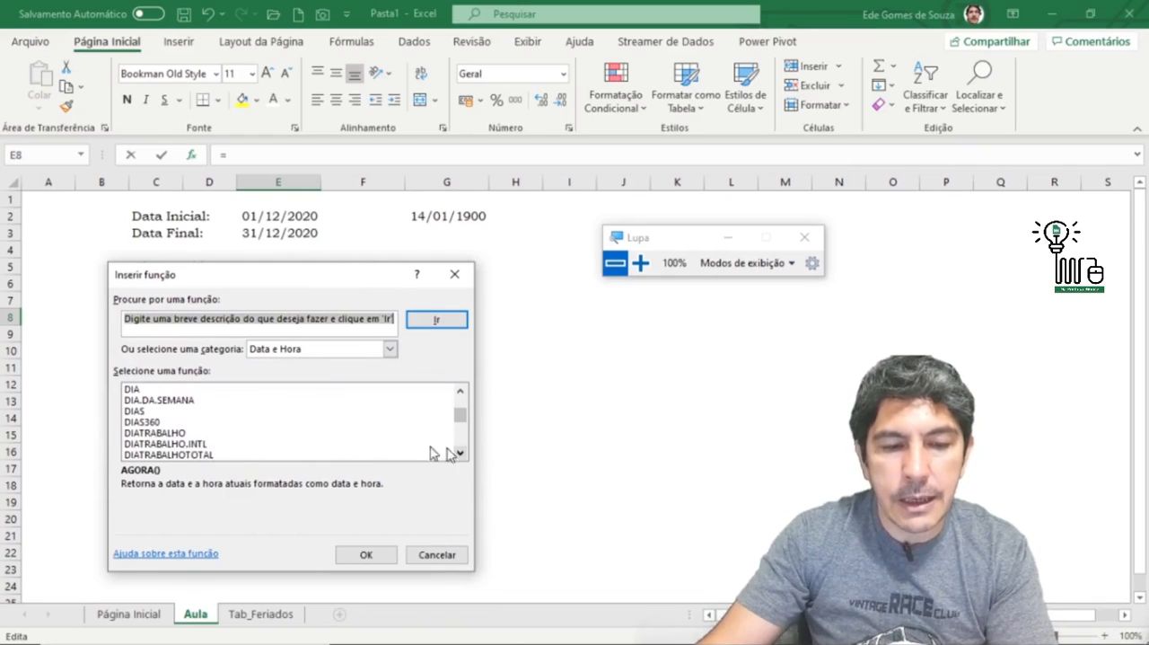
pyautogui.click(170, 433)
pyautogui.click(364, 555)
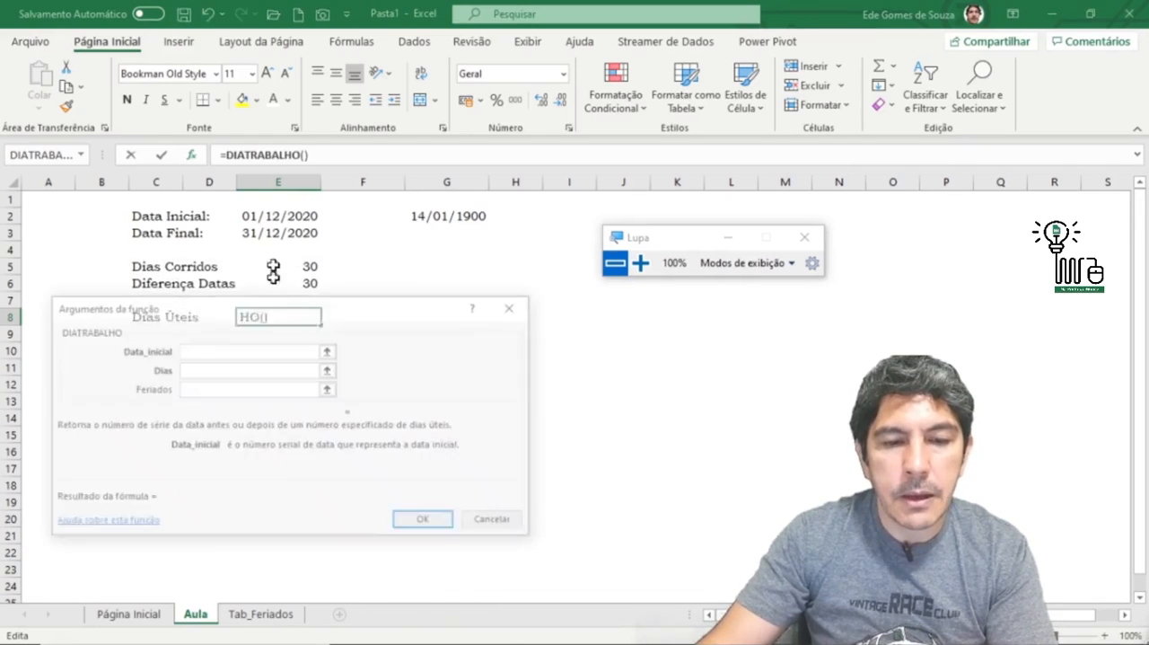
# Step: Set the DIATRABALHO arguments to E2 for Data_inicial and 5 for Dias
pyautogui.moveTo(275, 313); pyautogui.dragTo(274, 363)
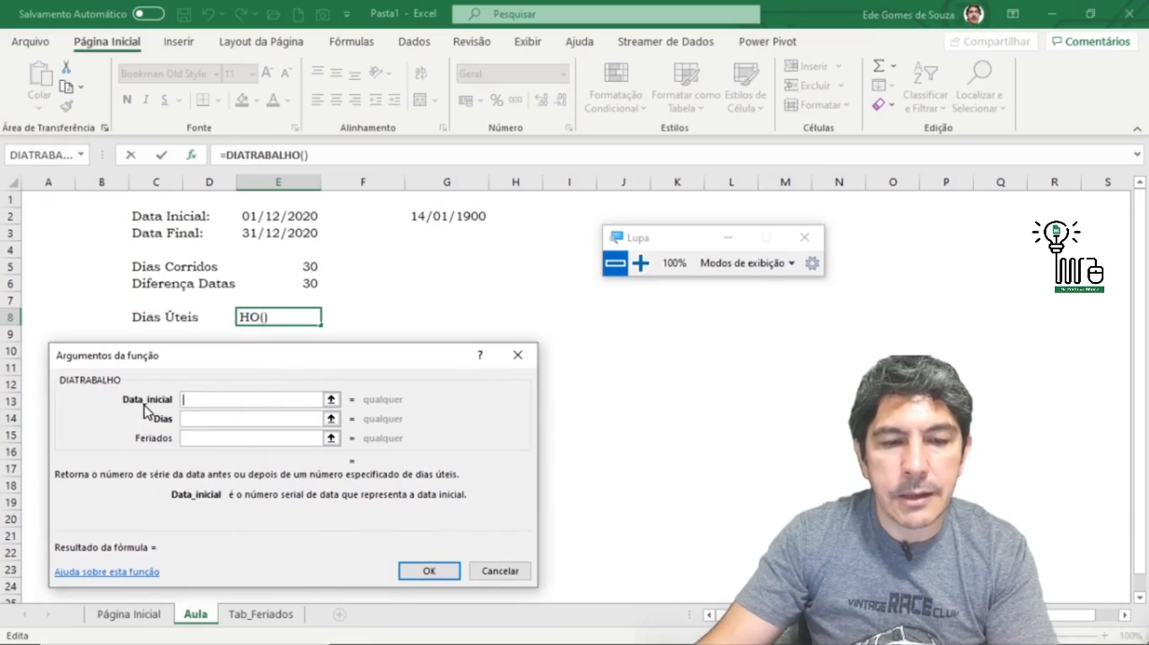
pyautogui.click(277, 220)
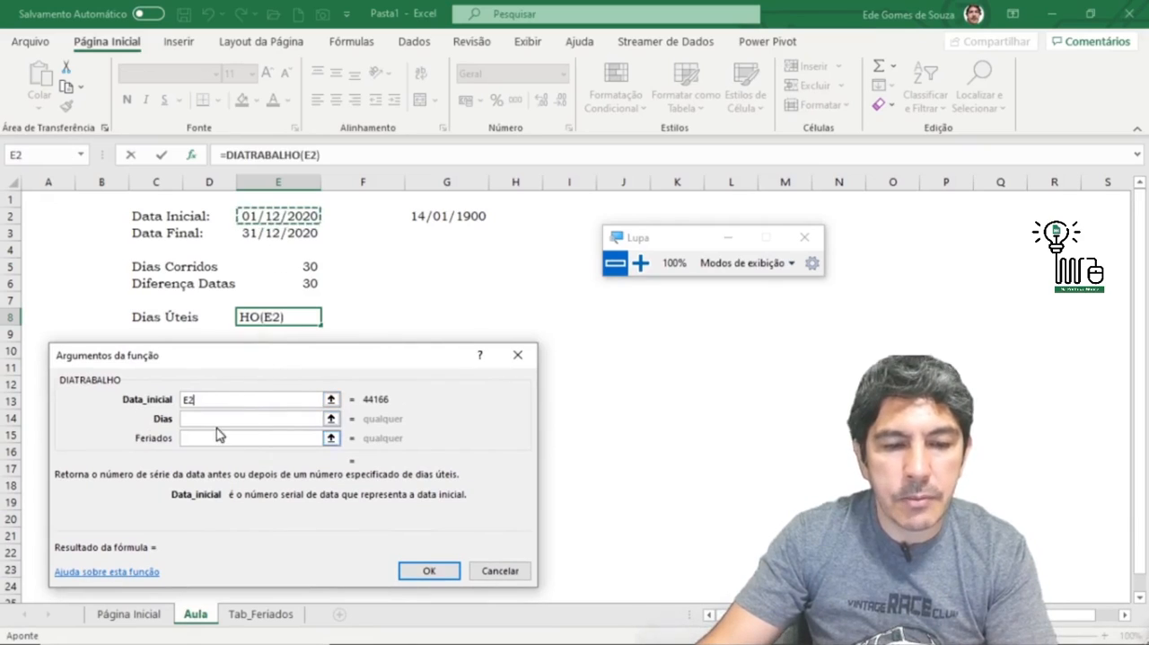
pyautogui.click(216, 418)
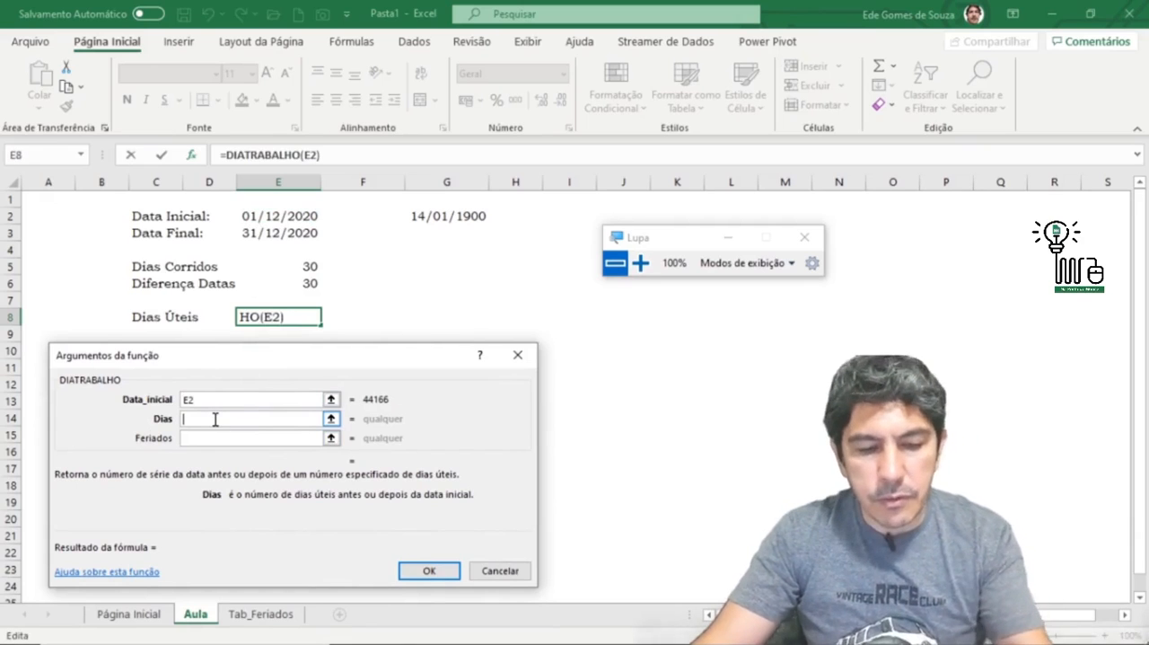
pyautogui.write('5')
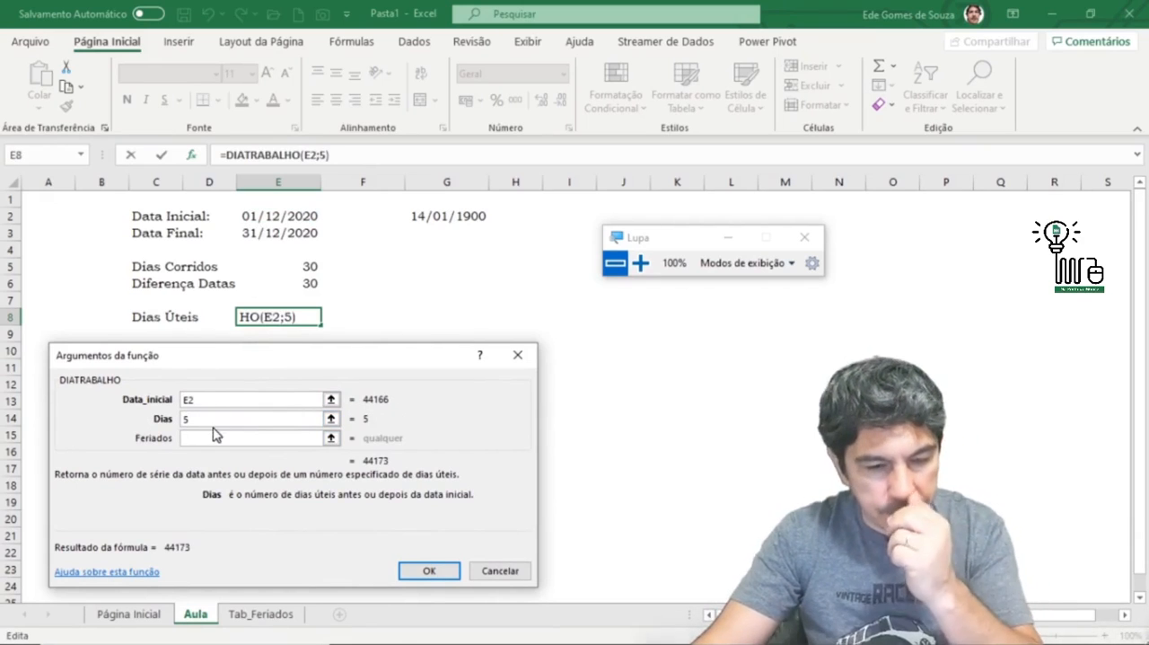
# Step: Use the date range A1:A830 on the Tab_Feriados sheet as the Feriados argument and complete the DIATRABALHO formula
pyautogui.click(207, 438)
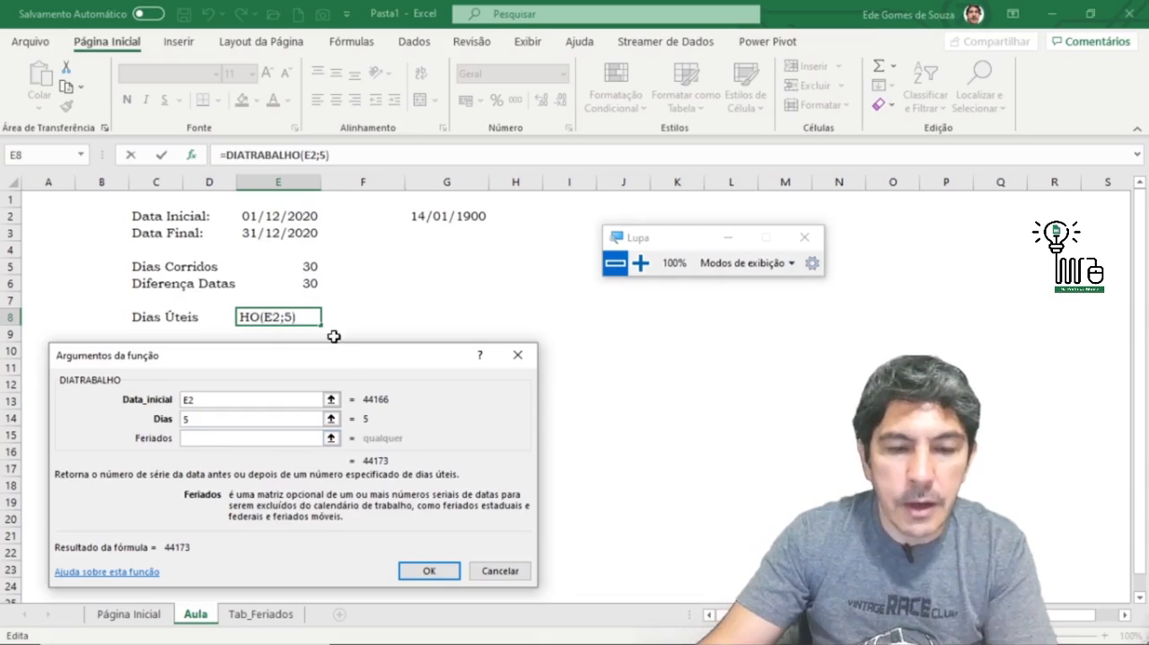
pyautogui.click(331, 437)
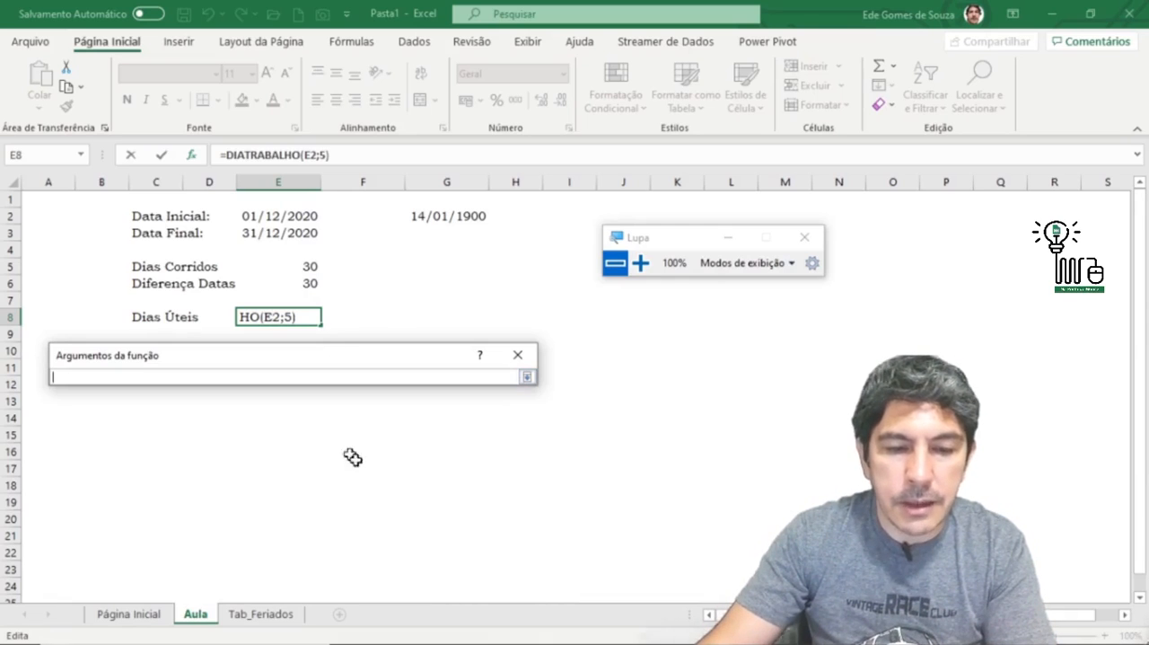
pyautogui.click(288, 616)
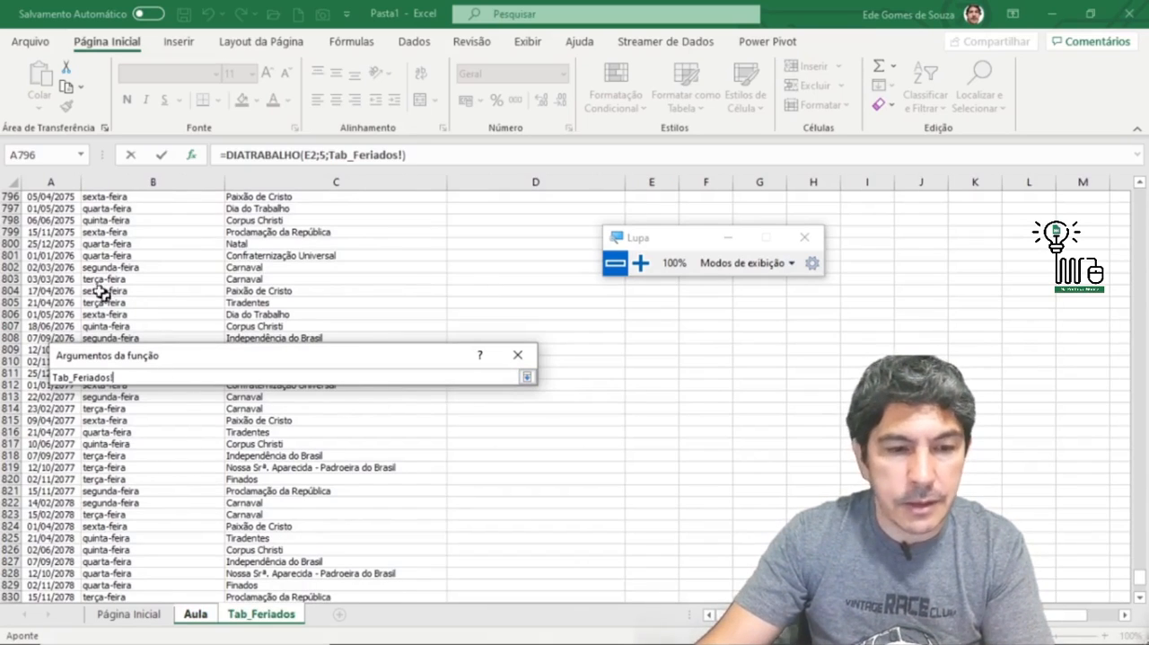
pyautogui.moveTo(1141, 579); pyautogui.dragTo(1138, 191)
pyautogui.click(51, 195)
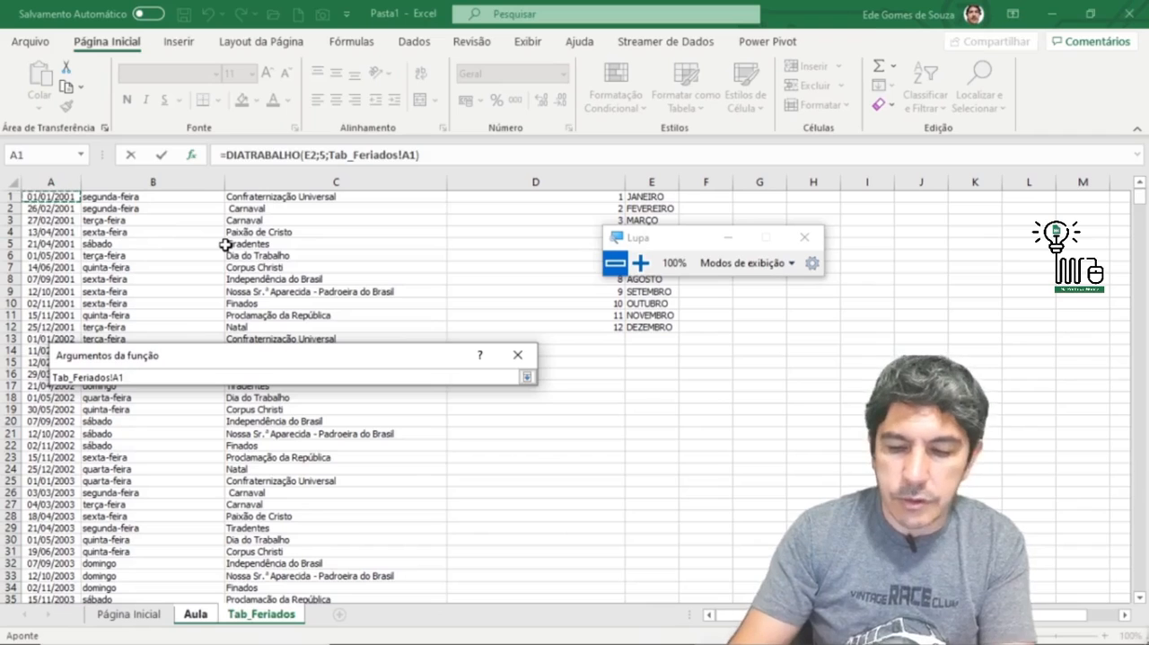
pyautogui.hotkey('ctrl', 'shift', 'Down')
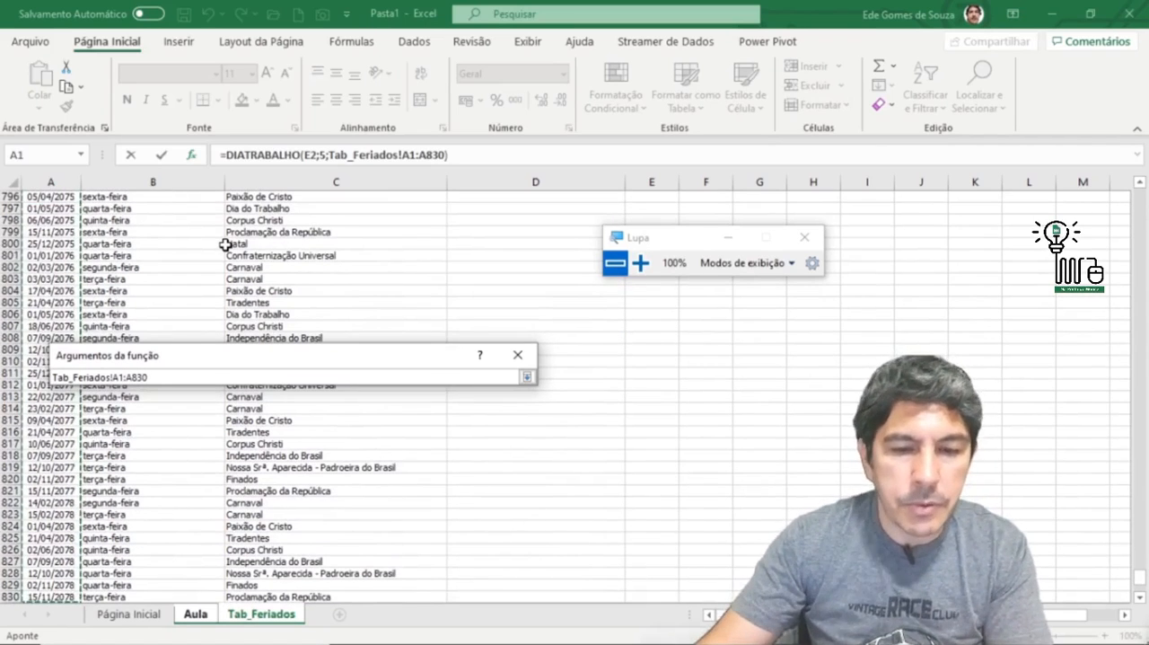
pyautogui.click(527, 377)
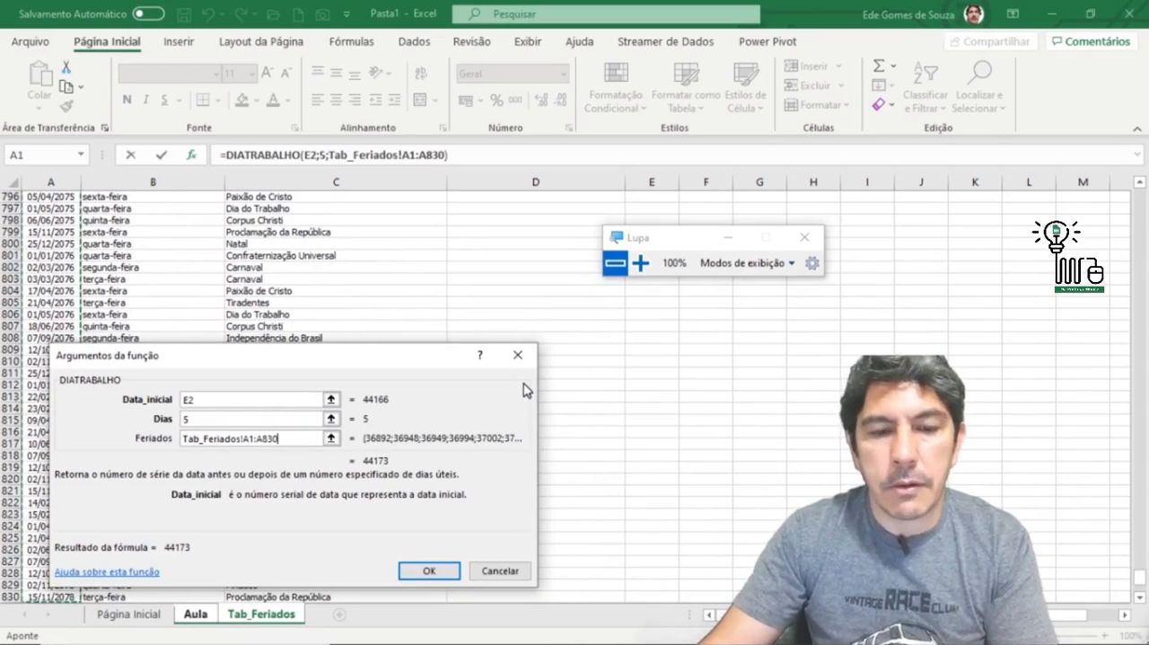
pyautogui.click(420, 572)
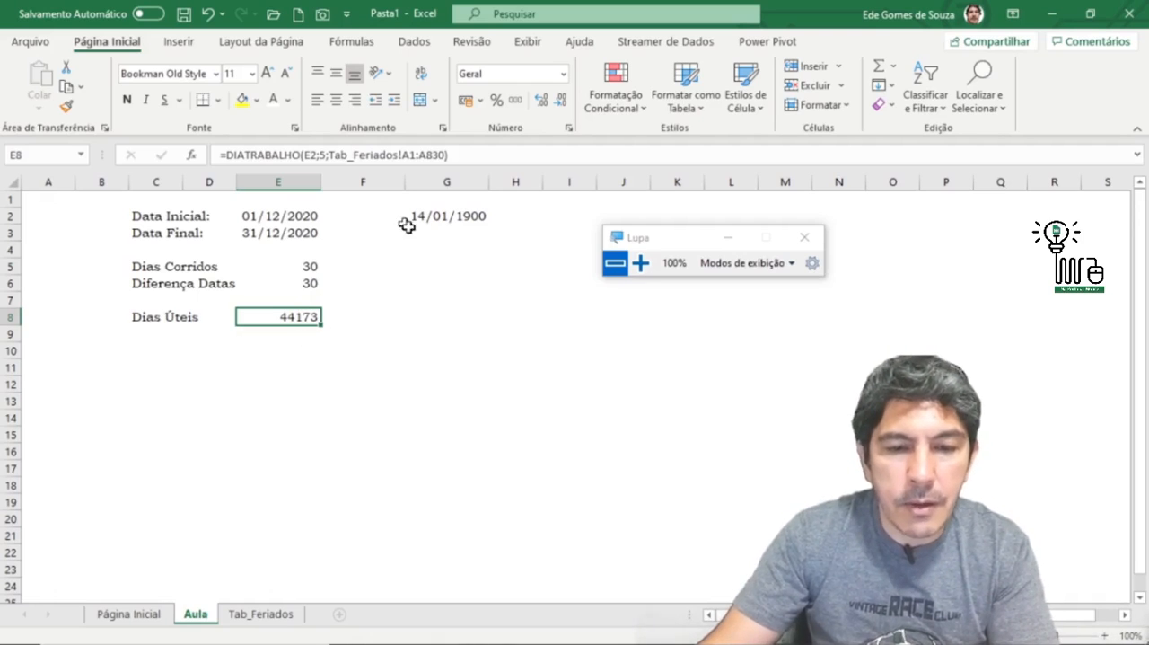
# Step: Copy the date format of G2 onto the Dias Úteis result in E8 with the Format Painter
pyautogui.click(438, 218)
pyautogui.click(66, 105)
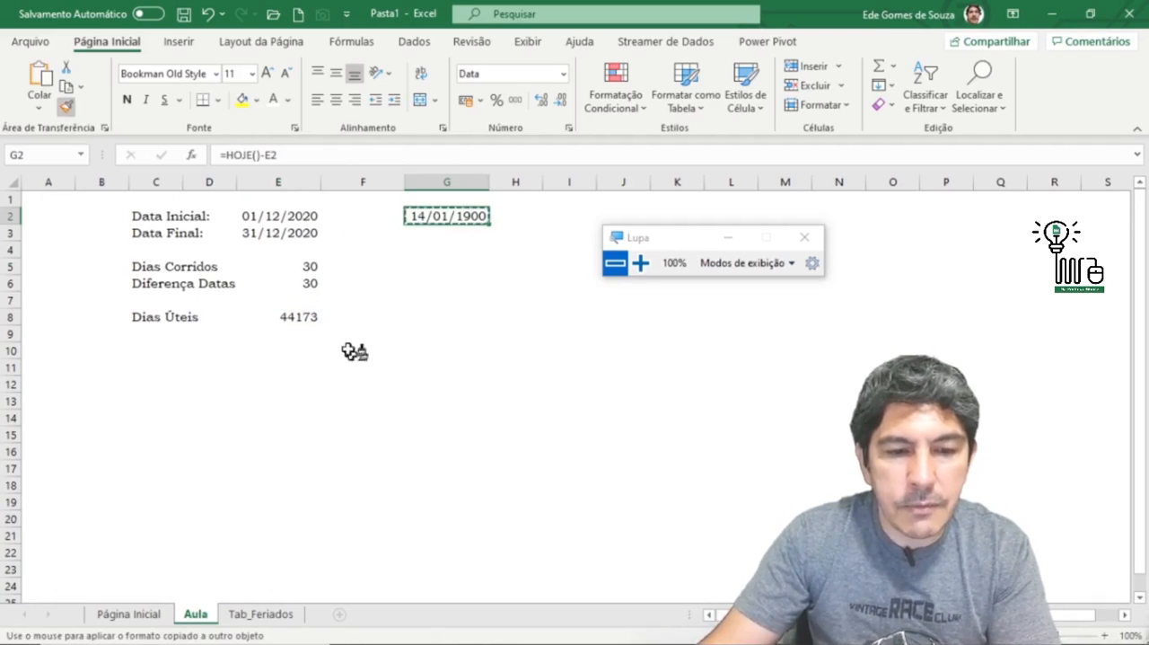
pyautogui.click(305, 320)
pyautogui.click(352, 404)
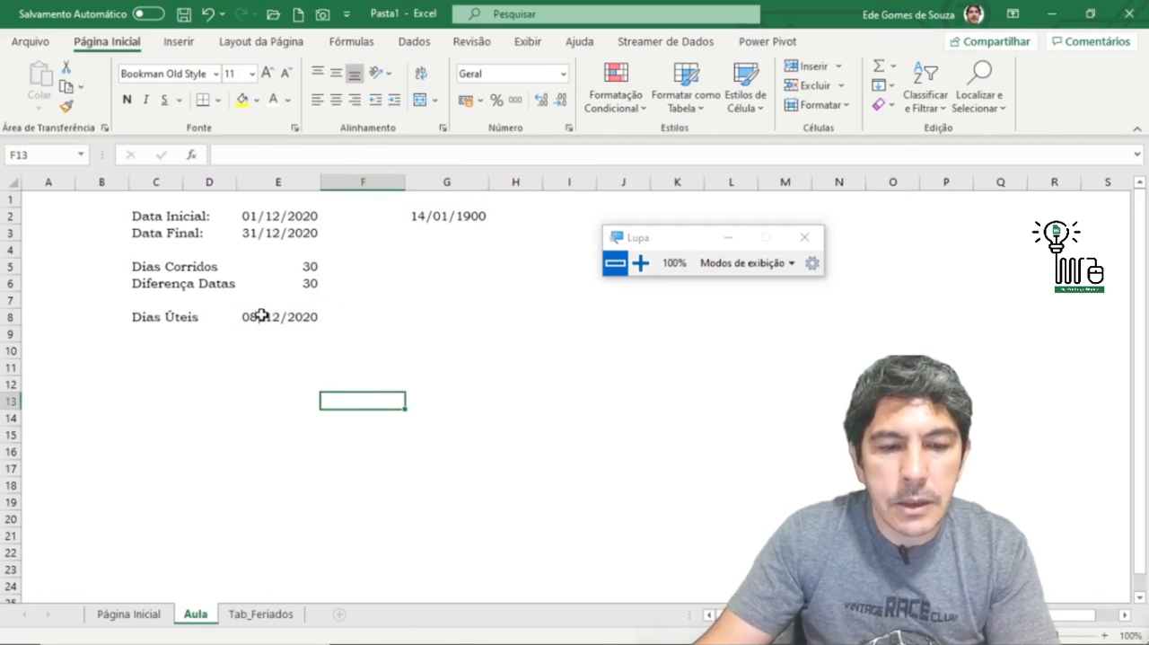
# Step: Check the E8 date against the December 2020 system calendar, then return to the start date in E2
pyautogui.click(259, 314)
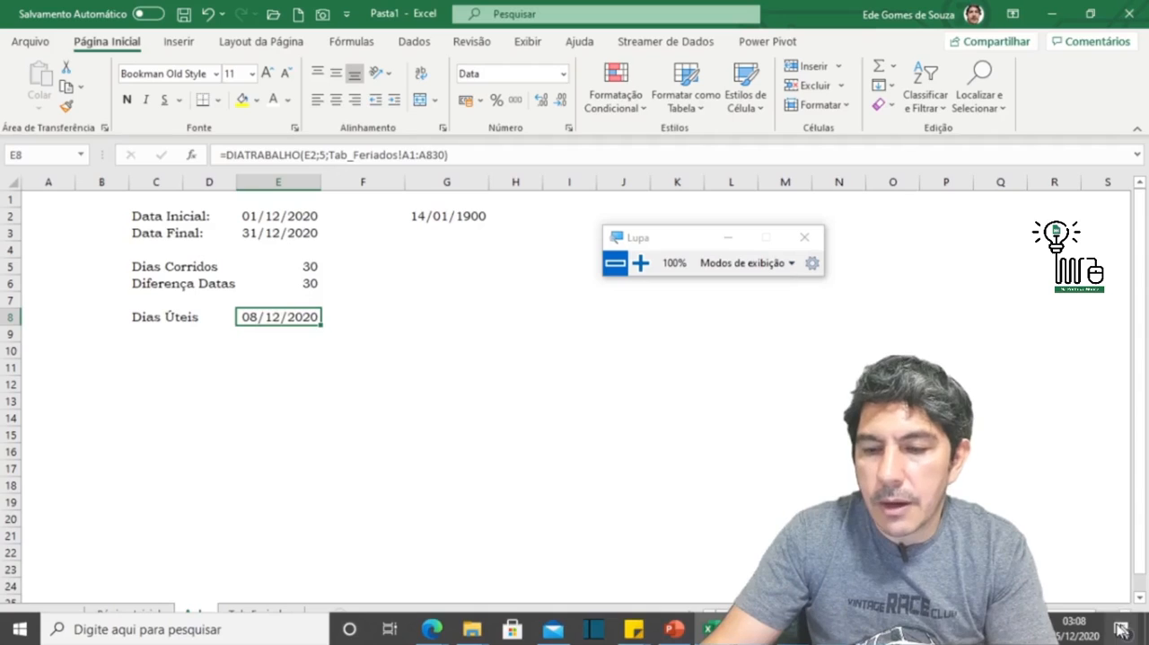
pyautogui.click(1086, 636)
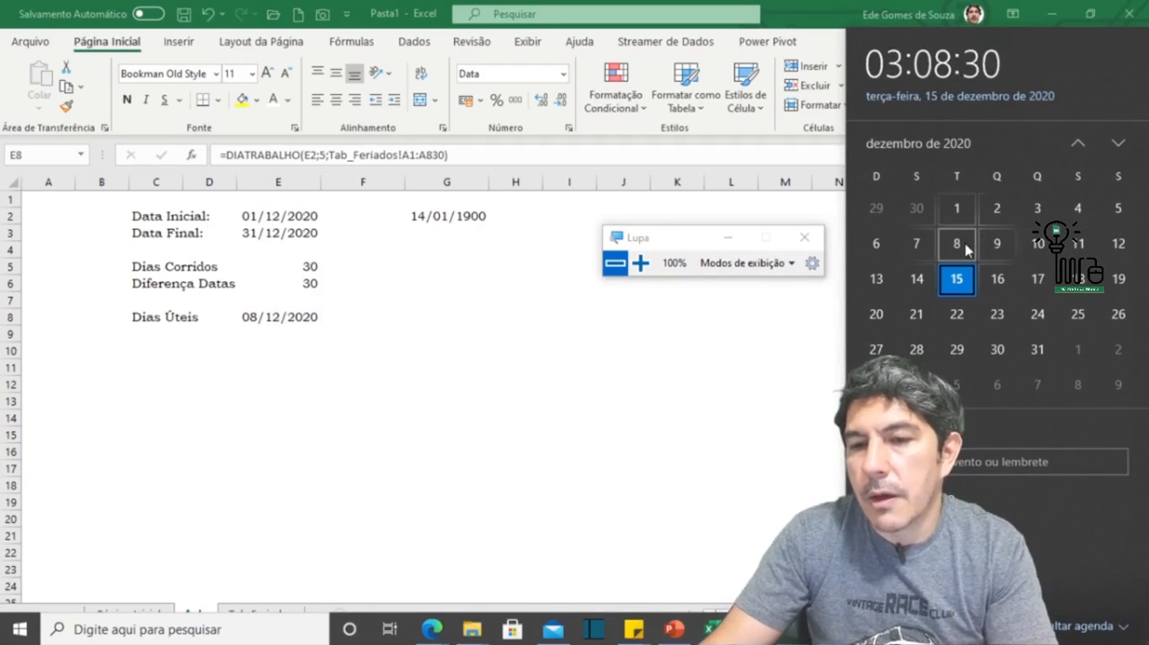
pyautogui.click(451, 366)
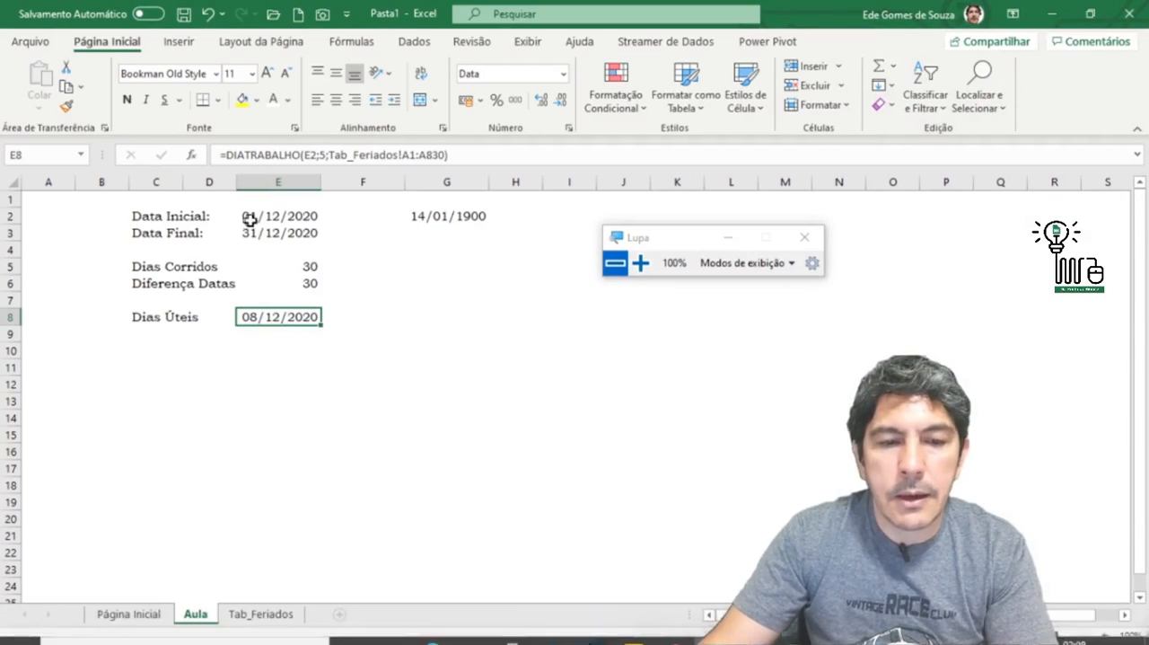
pyautogui.click(260, 217)
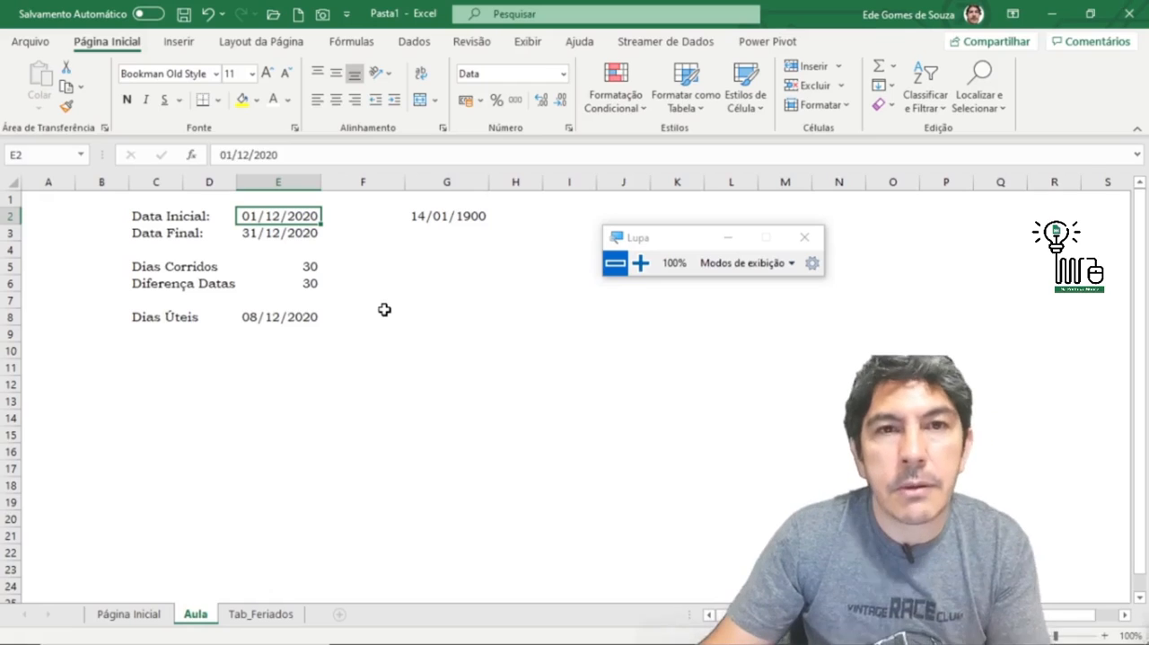
# Step: Insert the DIATRABALHOTOTAL function from the Data e Hora category into cell E10
pyautogui.click(285, 344)
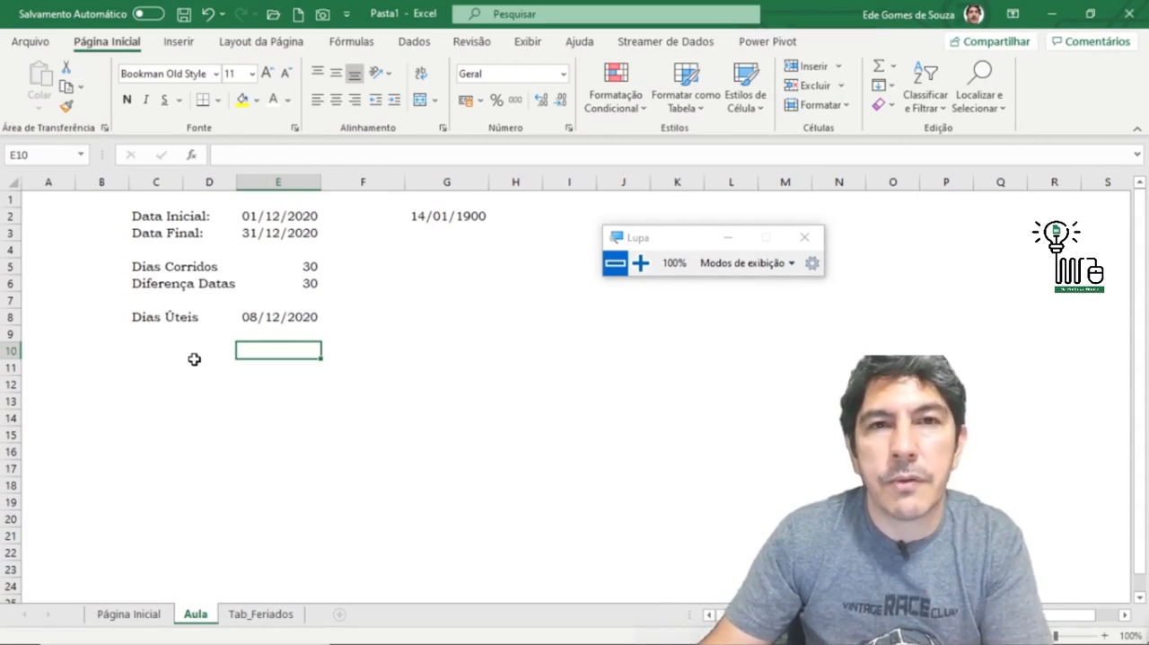
pyautogui.click(269, 401)
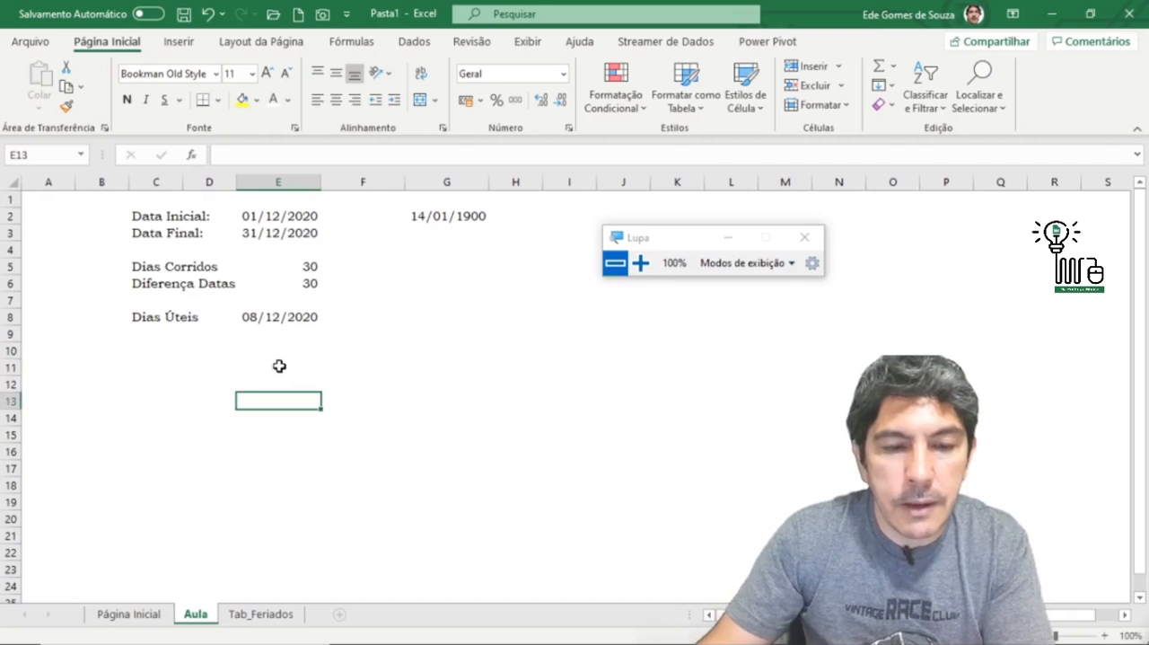
pyautogui.click(278, 354)
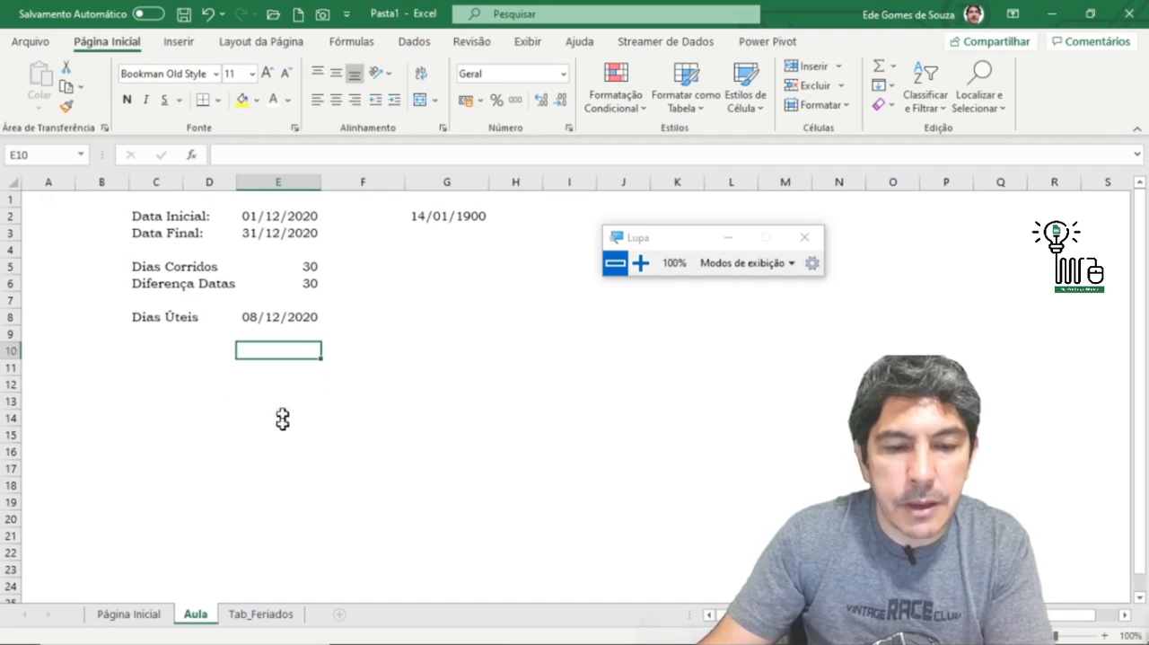
pyautogui.click(191, 154)
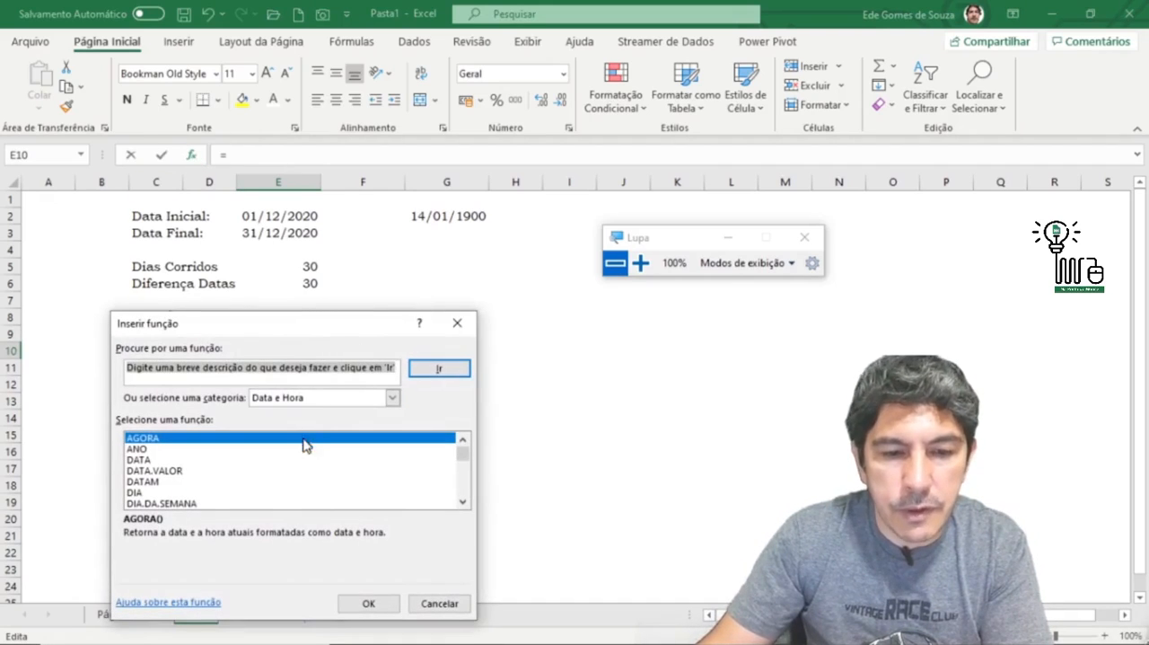
pyautogui.click(463, 503)
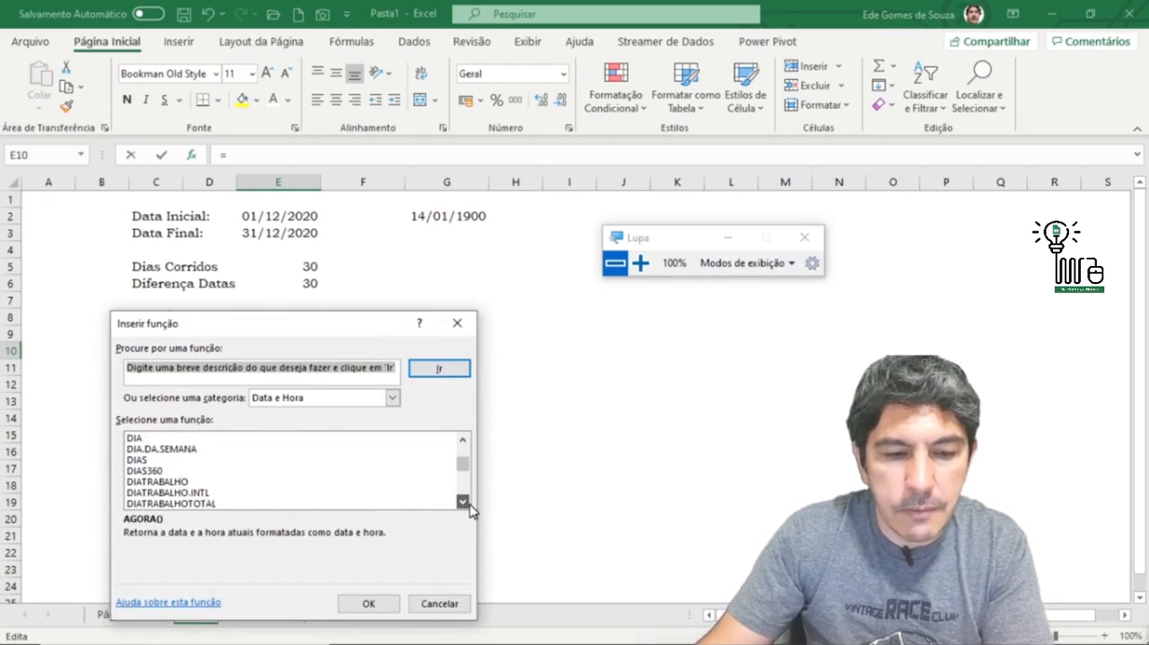
pyautogui.click(190, 482)
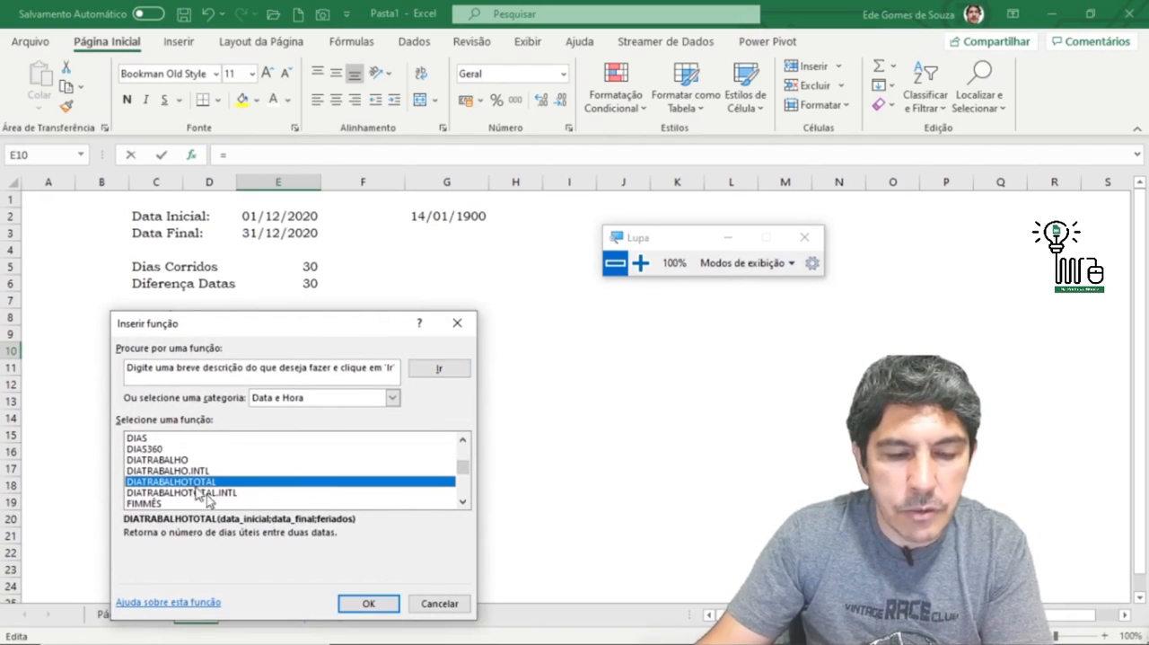
pyautogui.moveTo(485, 634)
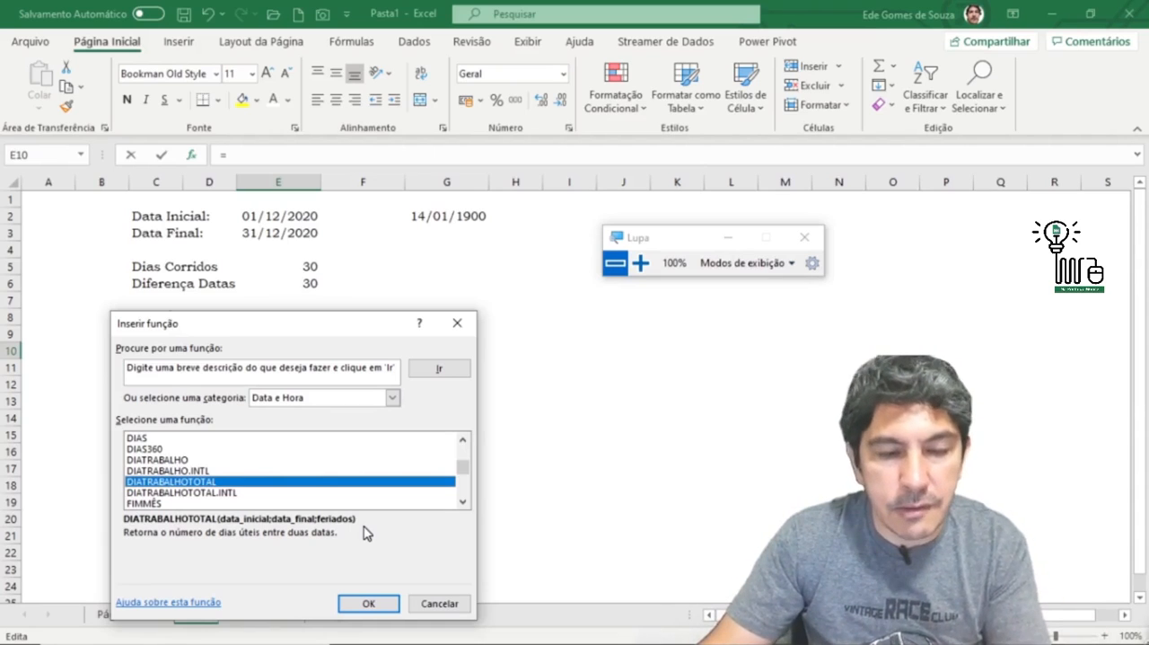
pyautogui.click(374, 601)
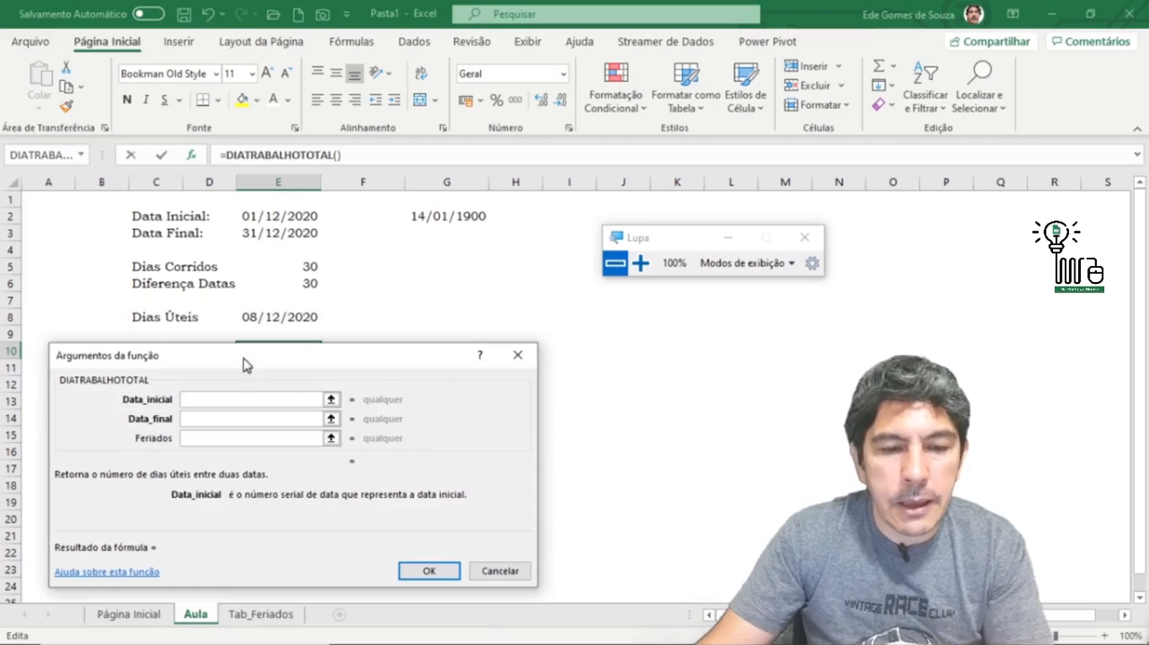
# Step: Complete the DIATRABALHOTOTAL formula in E10 with E2 as Data_inicial and E3 as Data_final, leaving Feriados empty
pyautogui.moveTo(246, 361); pyautogui.dragTo(241, 391)
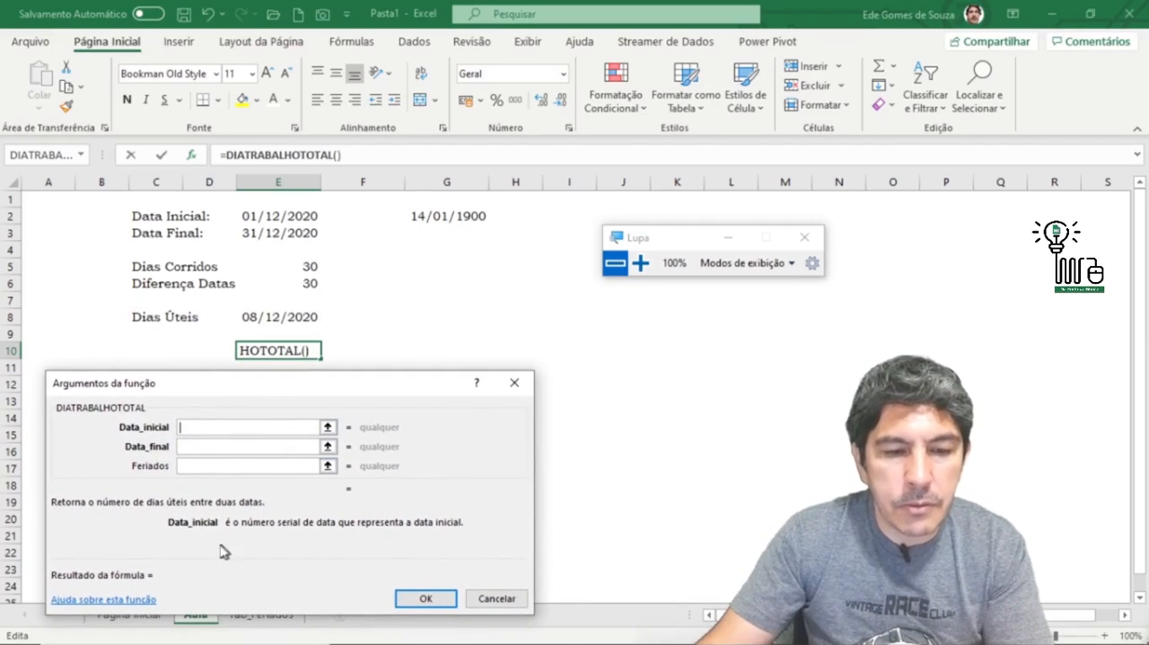
pyautogui.click(277, 222)
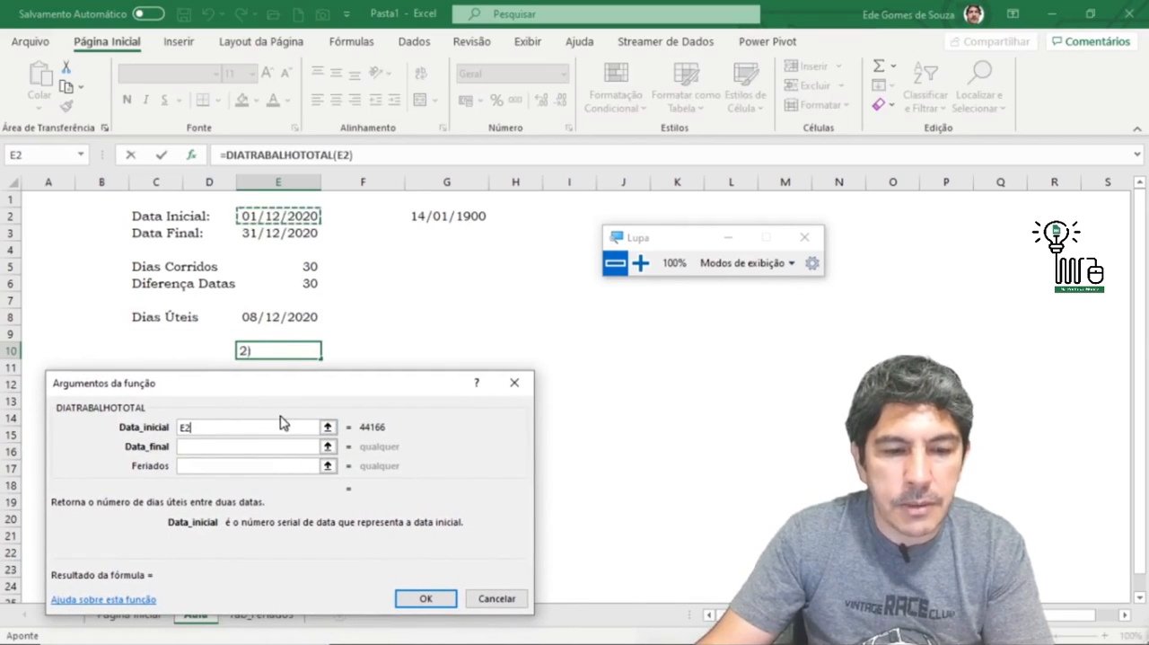
pyautogui.click(218, 446)
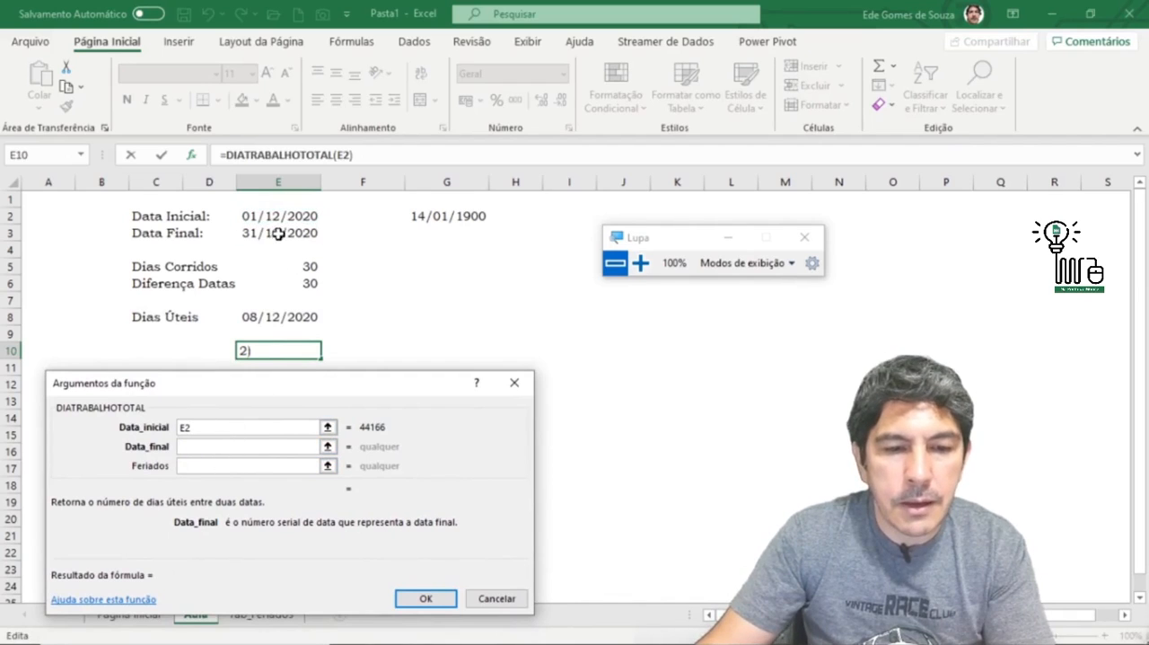
pyautogui.click(277, 233)
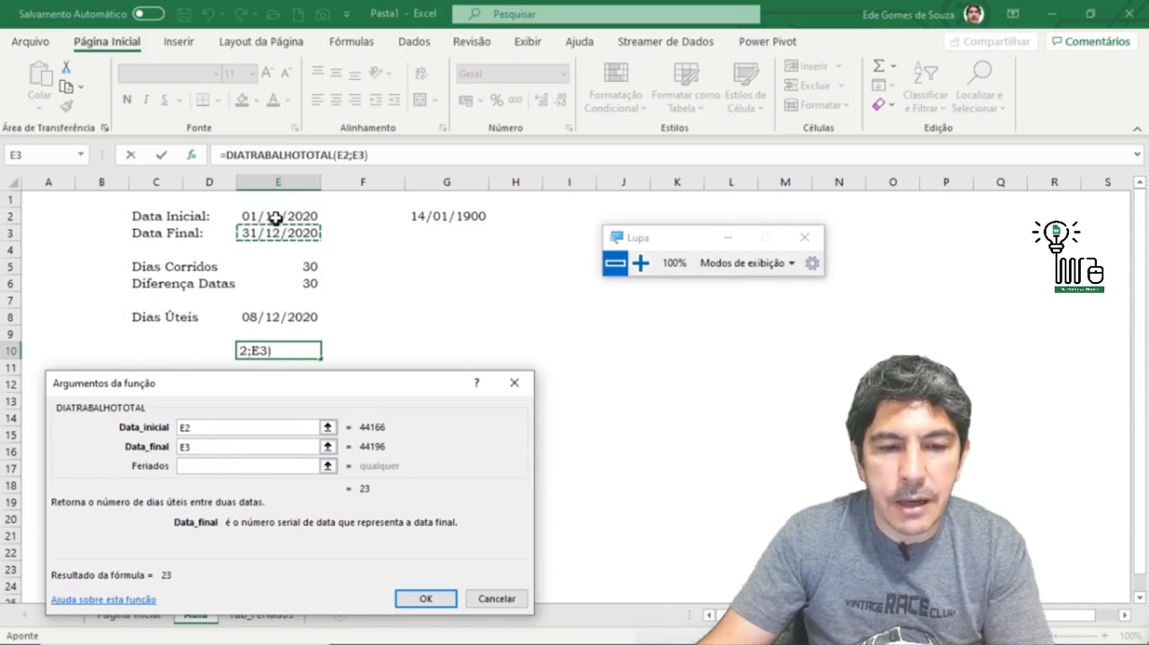
pyautogui.click(423, 600)
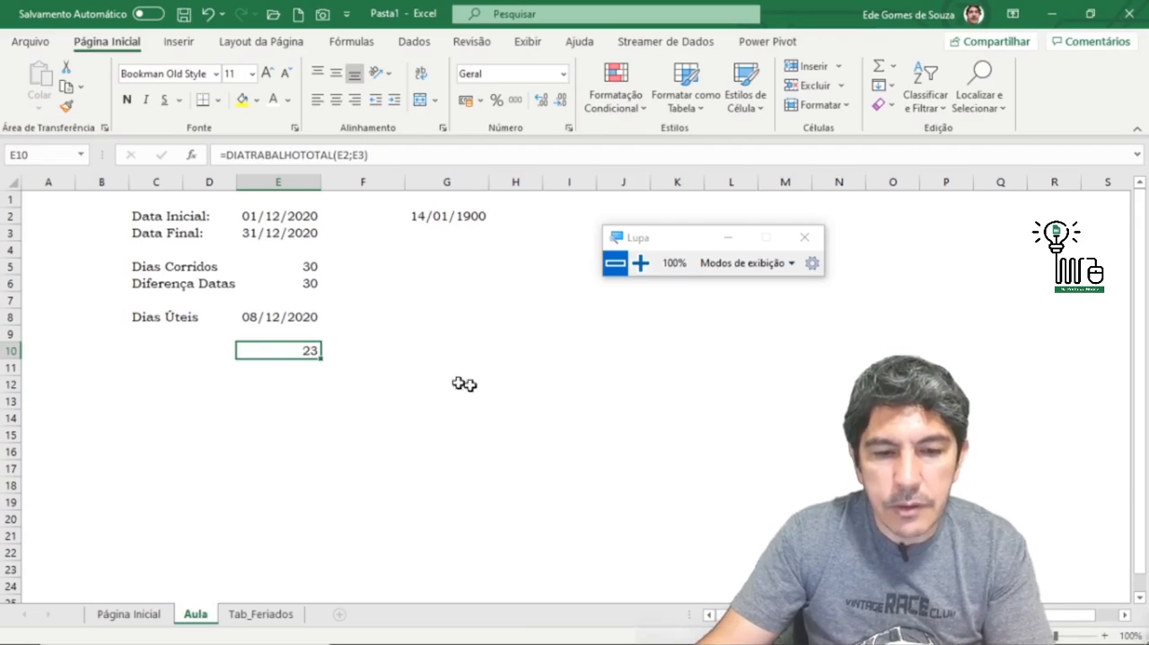
# Step: Check the December 2020 system calendar against the working-day count in E10, ending on that cell
pyautogui.moveTo(745, 641)
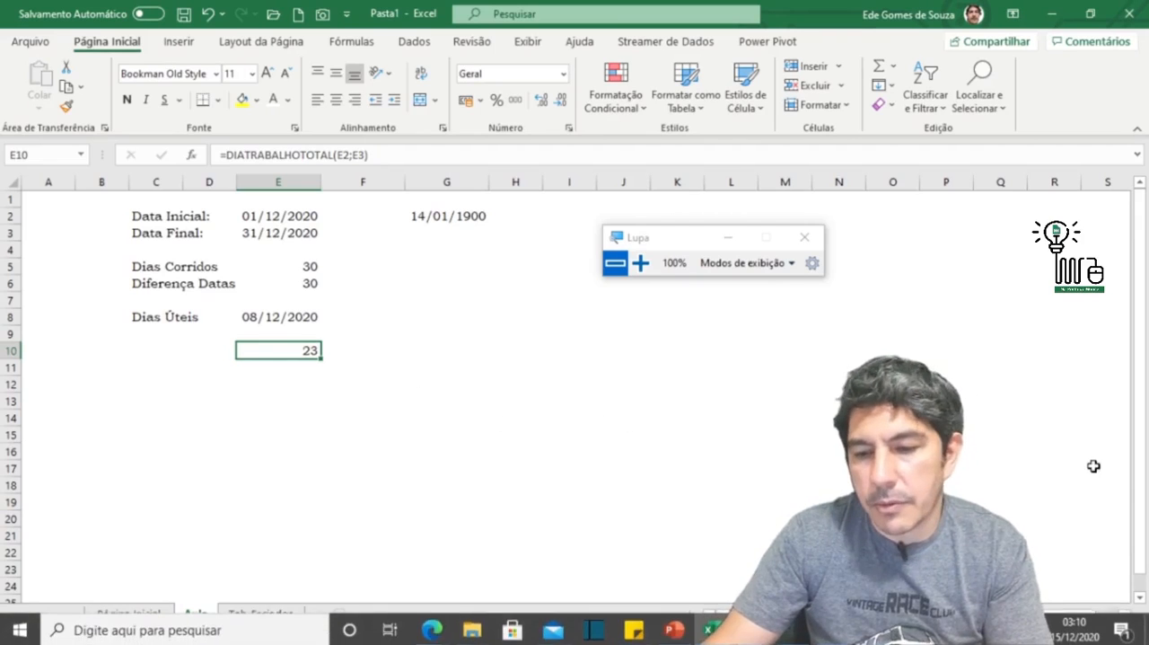
pyautogui.click(1058, 638)
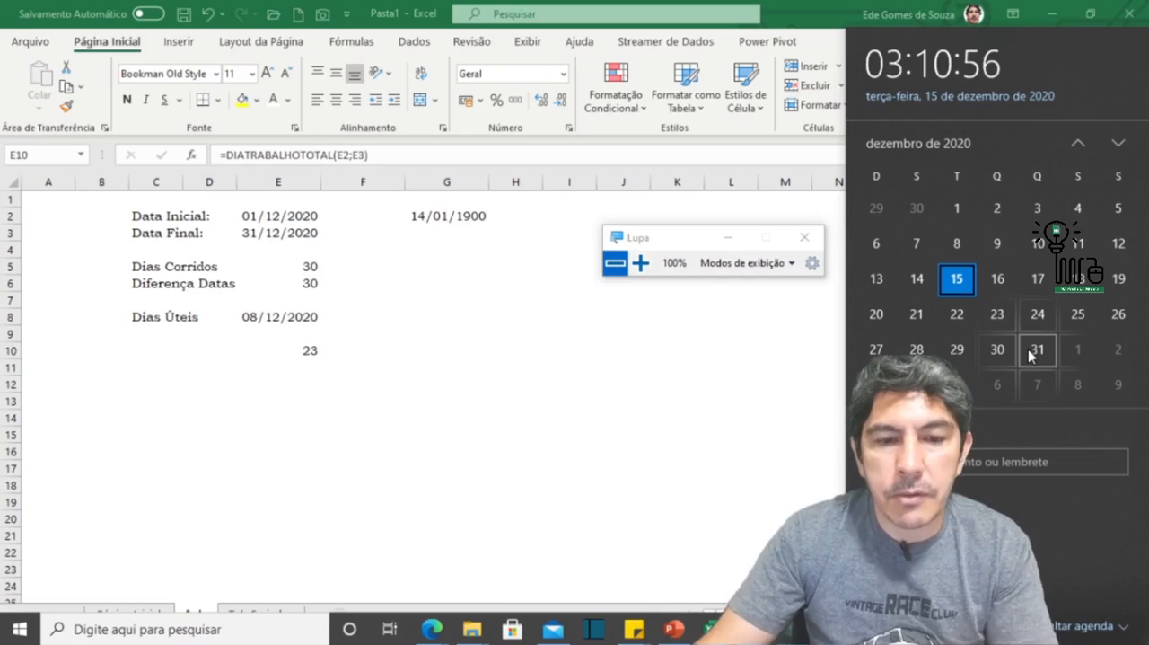
pyautogui.click(301, 352)
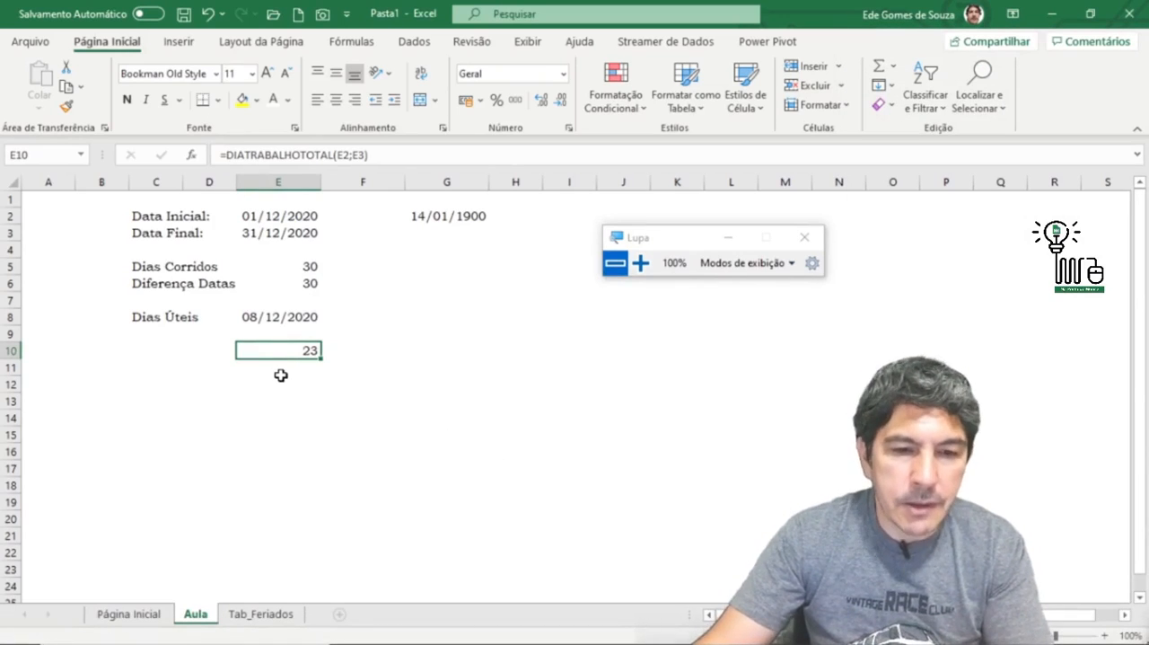
# Step: Add the holiday dates Tab_Feriados!A1:A830 as the Feriados argument of the DIATRABALHOTOTAL formula in E10
pyautogui.click(191, 157)
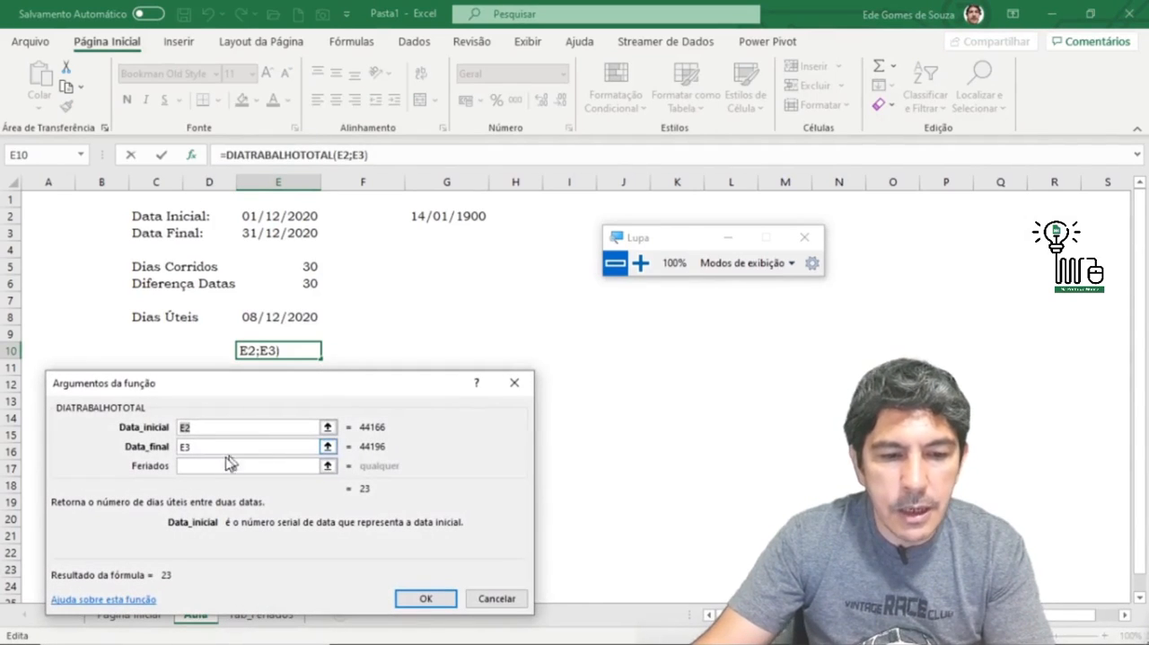
pyautogui.click(202, 468)
pyautogui.moveTo(238, 381)
pyautogui.mouseDown()
pyautogui.moveTo(367, 403)
pyautogui.moveTo(453, 385)
pyautogui.moveTo(231, 381)
pyautogui.mouseUp()
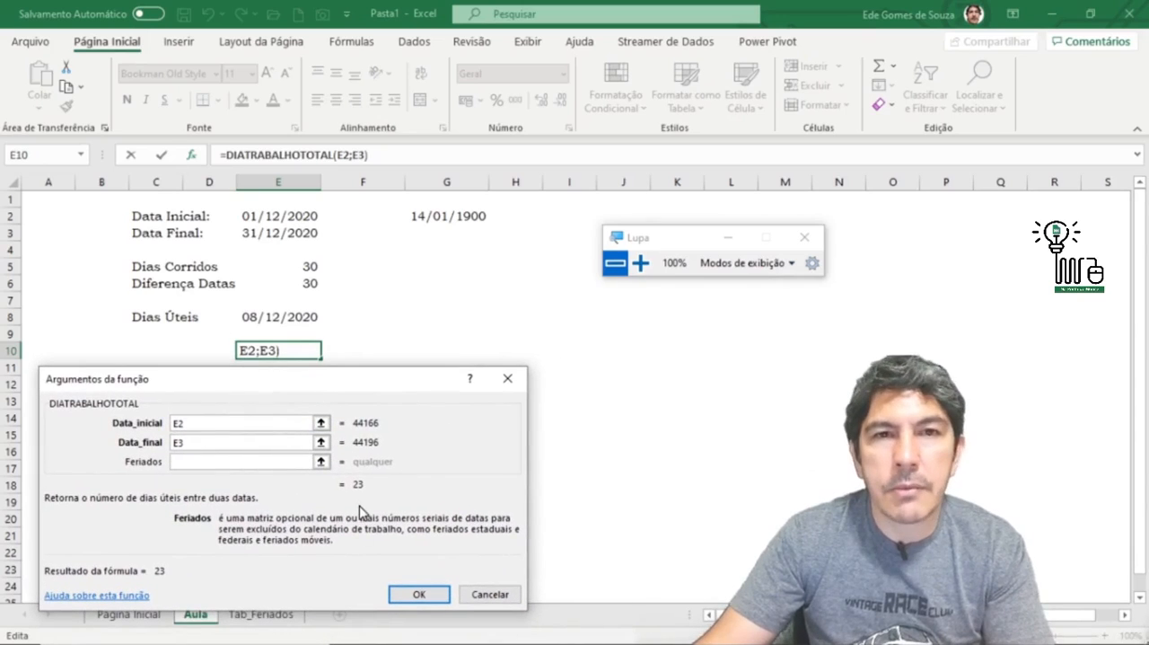
pyautogui.click(322, 462)
pyautogui.moveTo(418, 393); pyautogui.dragTo(392, 296)
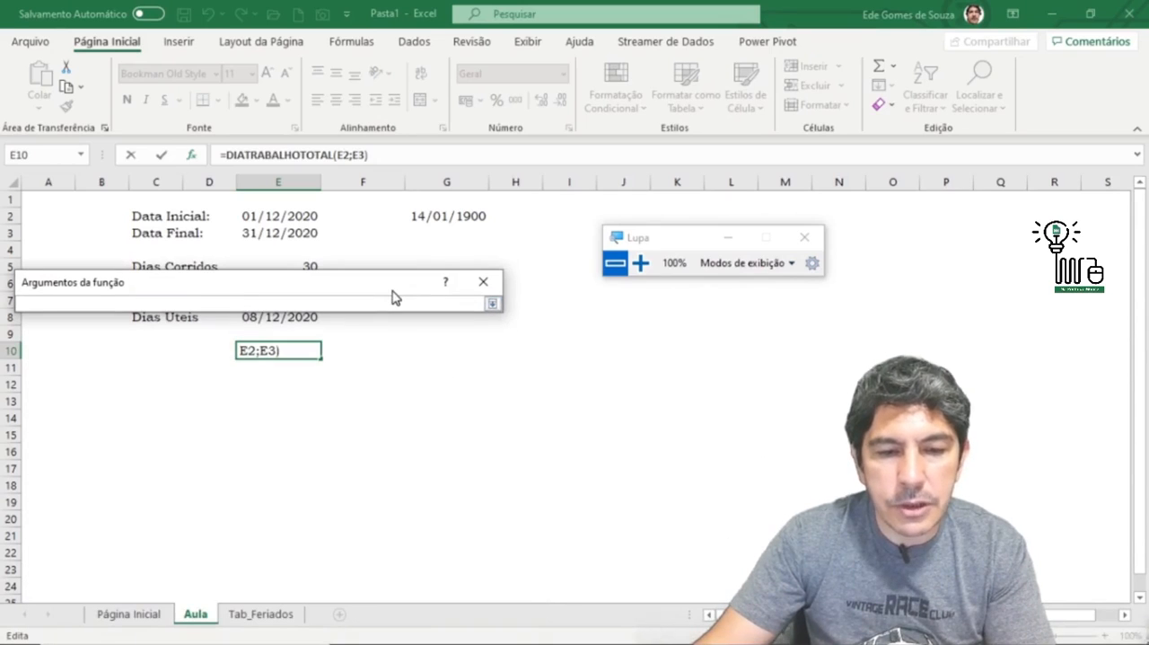
pyautogui.click(285, 615)
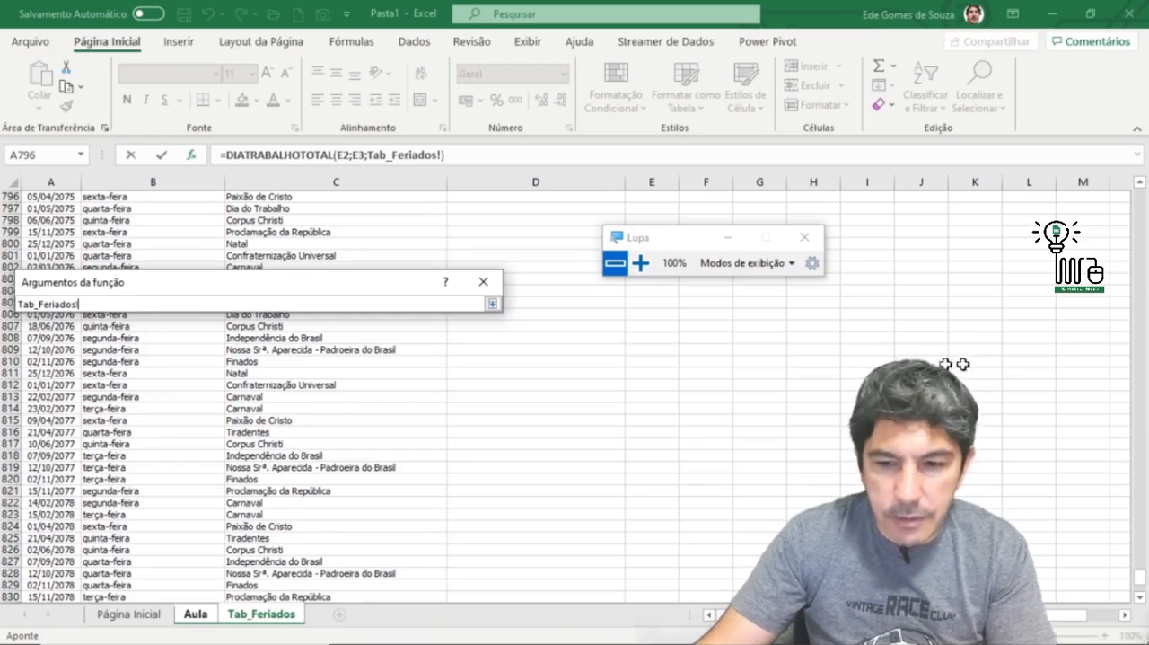
pyautogui.moveTo(1140, 576); pyautogui.dragTo(1140, 193)
pyautogui.click(50, 196)
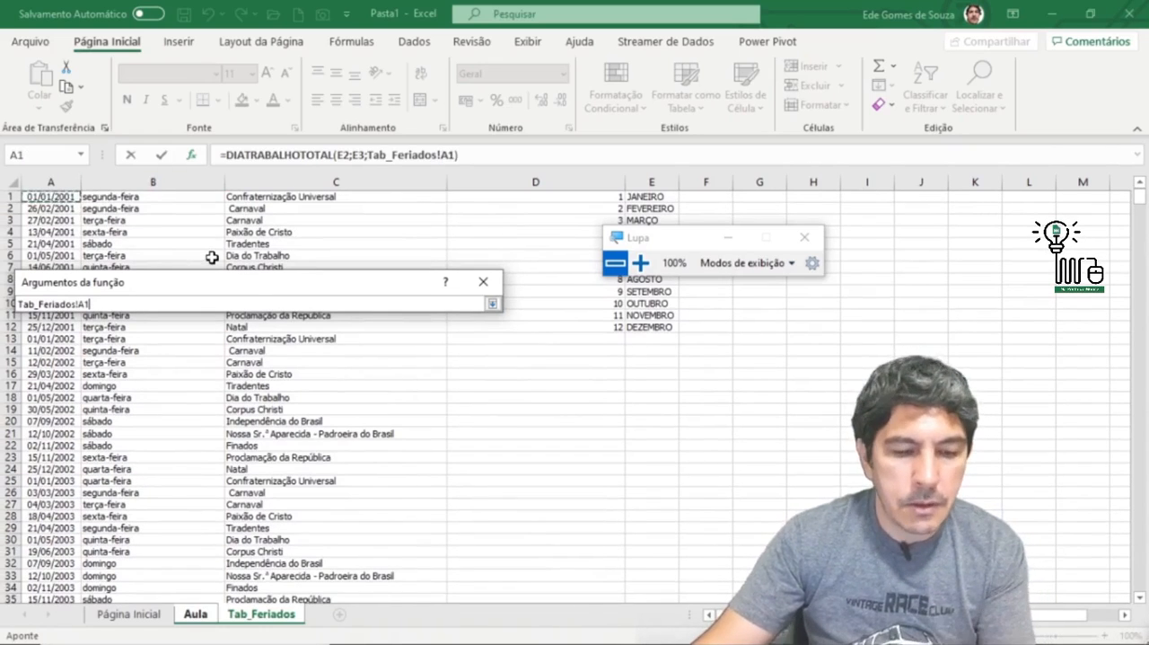
pyautogui.hotkey('ctrl', 'shift', 'Down')
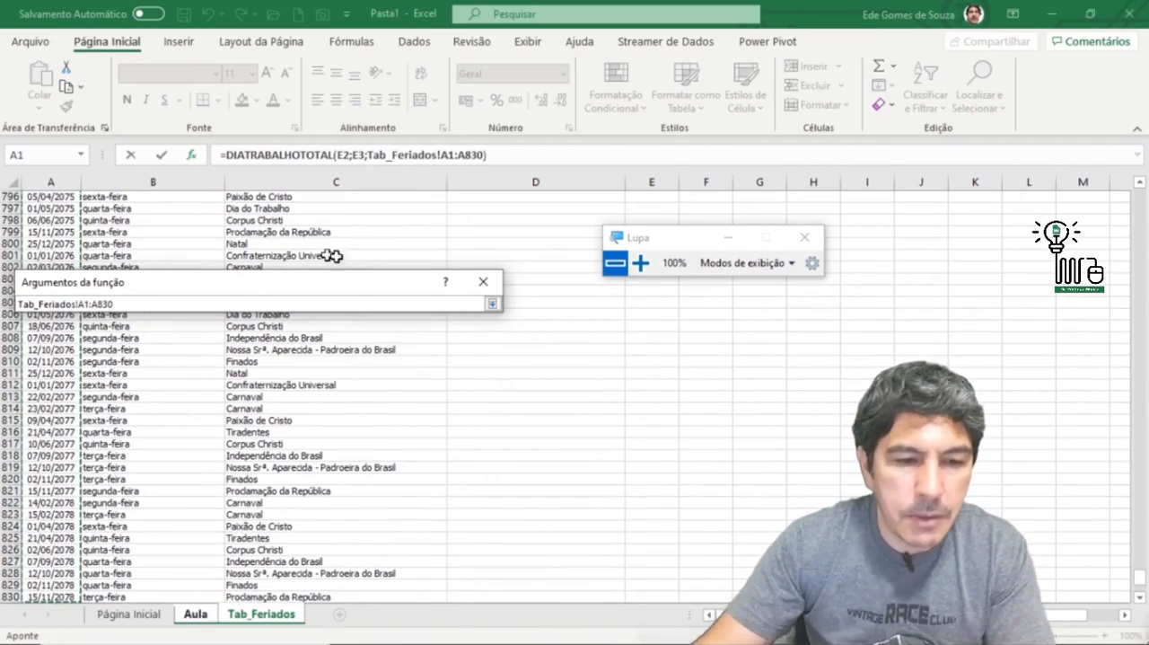
pyautogui.click(492, 304)
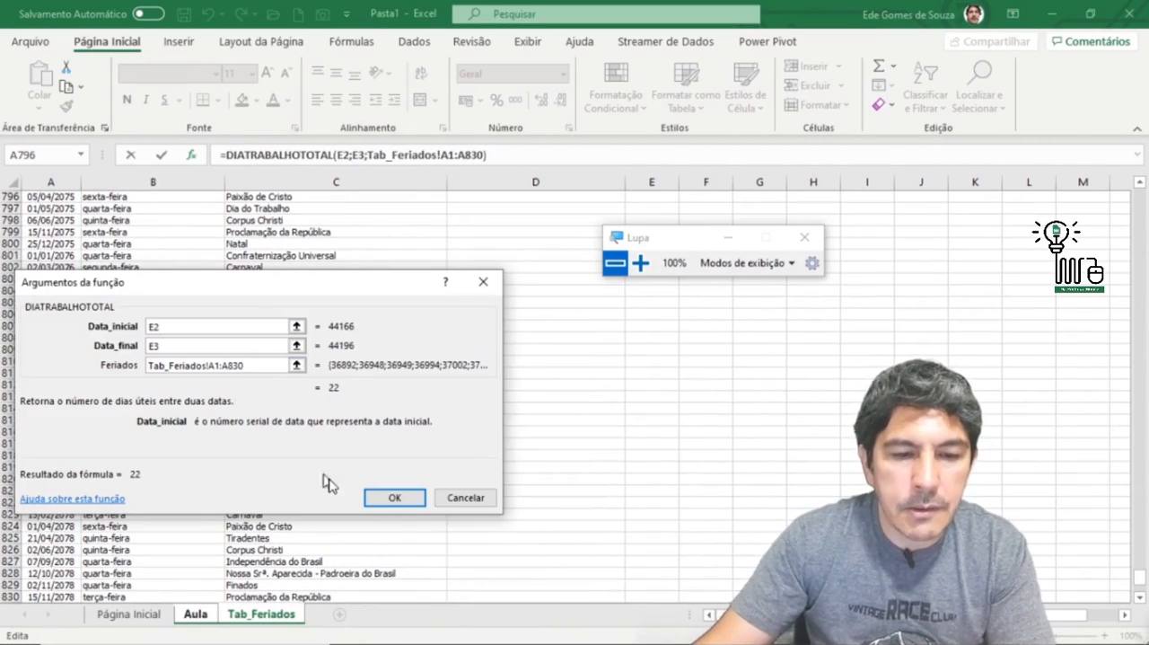
pyautogui.click(395, 499)
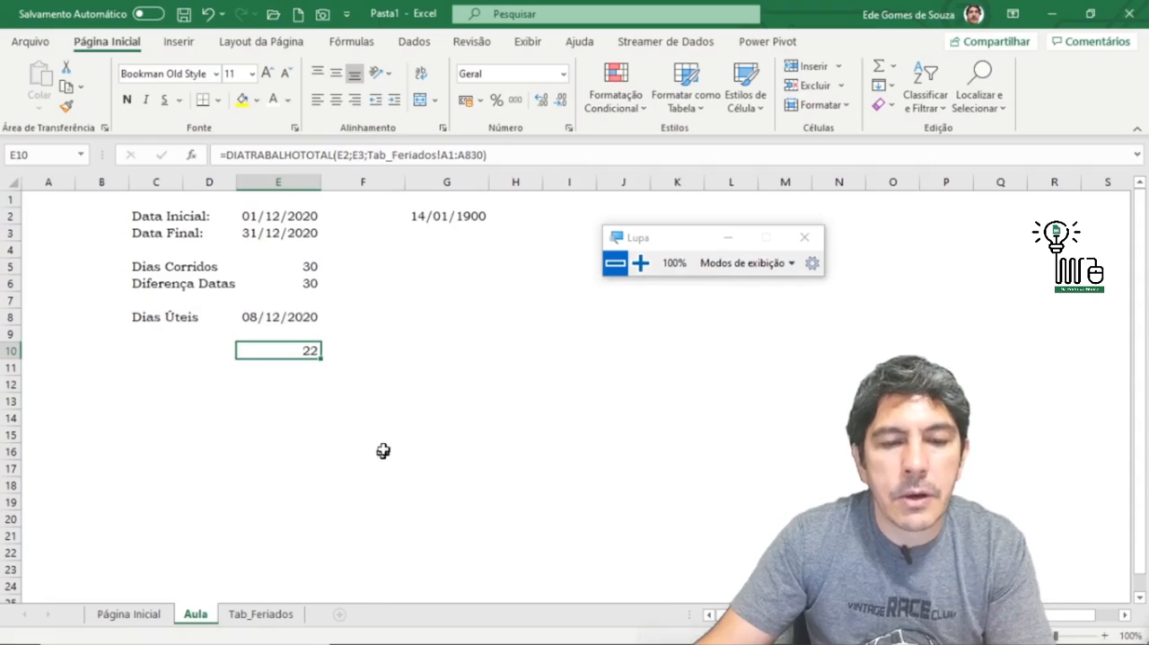
pyautogui.moveTo(383, 451); pyautogui.dragTo(377, 436)
pyautogui.click(290, 357)
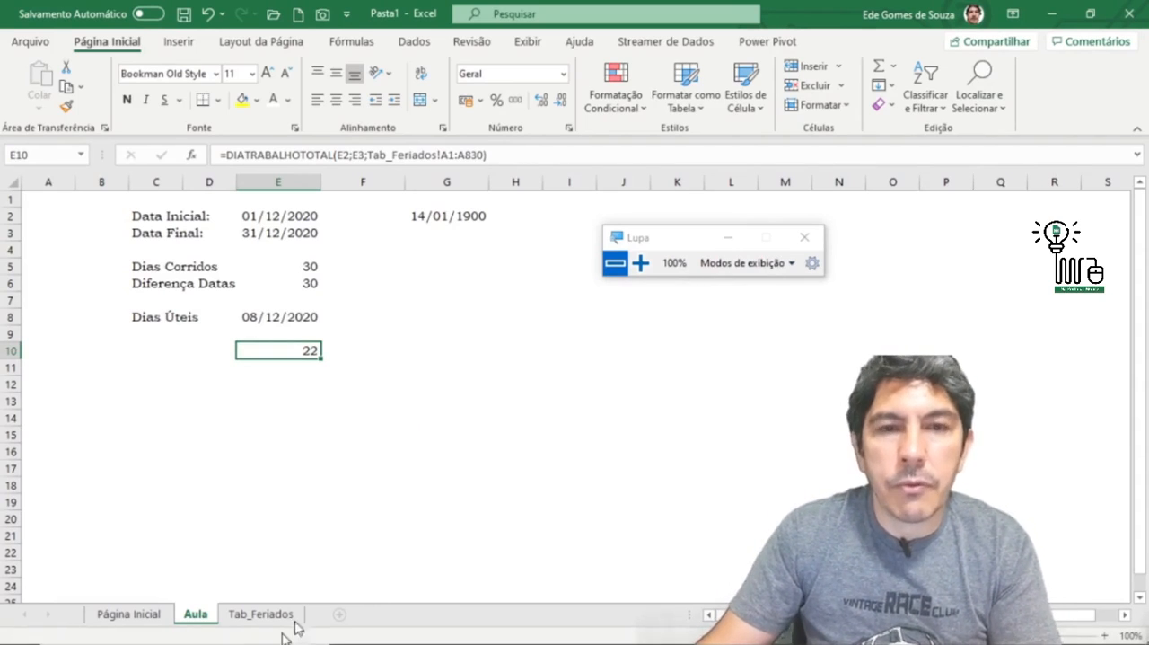
# Step: Find 2020 in column A of Tab_Feriados and examine the holidays around the 25/12/2020 Natal entry
pyautogui.click(262, 616)
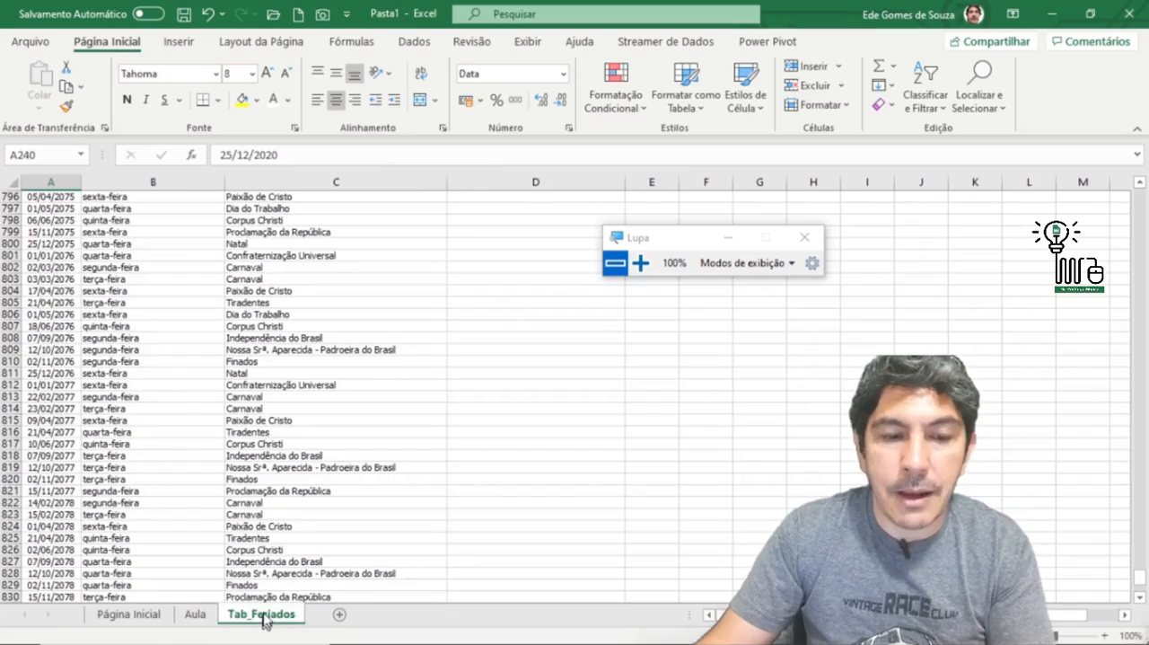
pyautogui.click(61, 182)
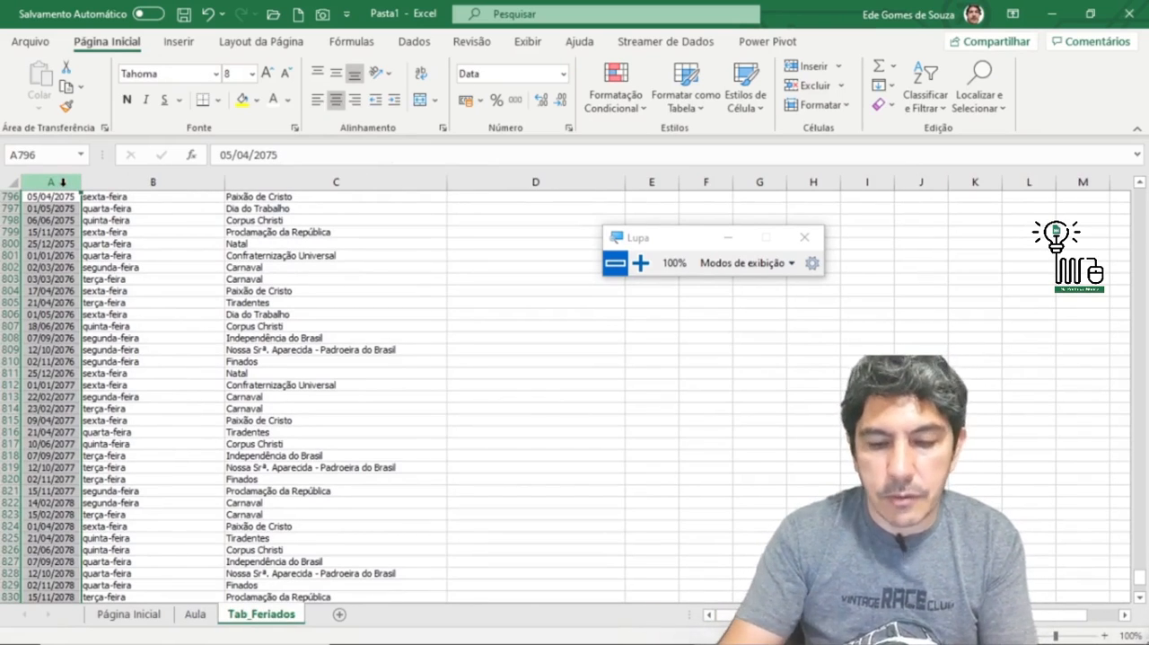
pyautogui.hotkey('ctrl', 'l')
pyautogui.press('Return')
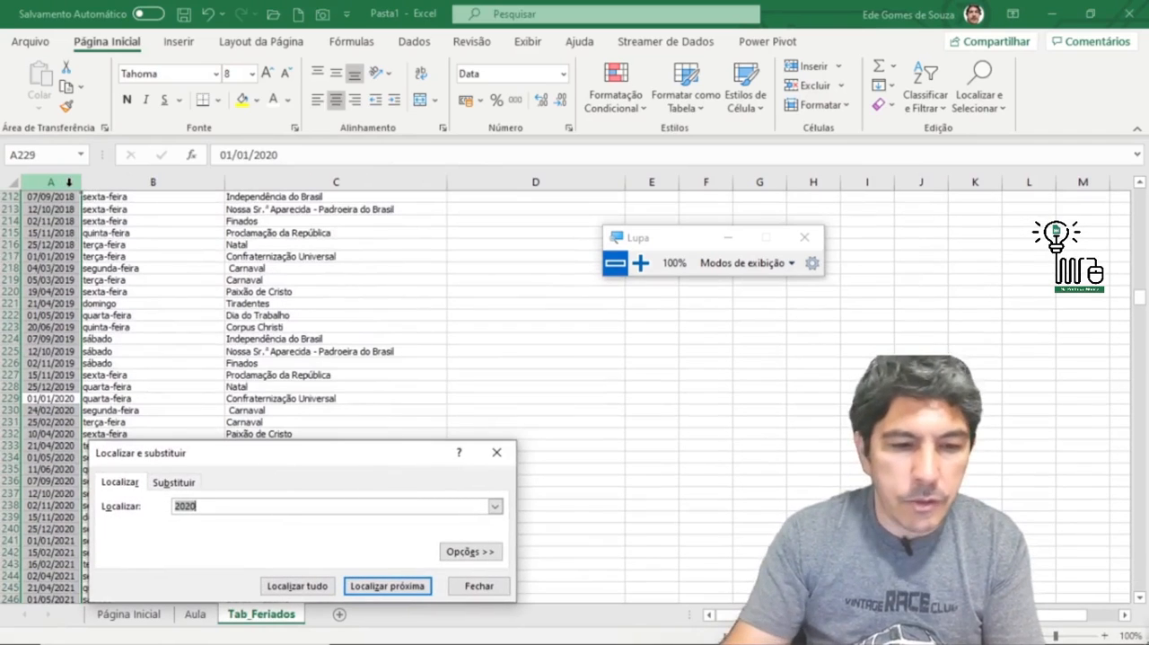
pyautogui.press('Escape')
pyautogui.press('Down')
pyautogui.press('Down')
pyautogui.press('Down')
pyautogui.press('Down')
pyautogui.press('Down')
pyautogui.press('Down')
pyautogui.press('Down')
pyautogui.press('Down')
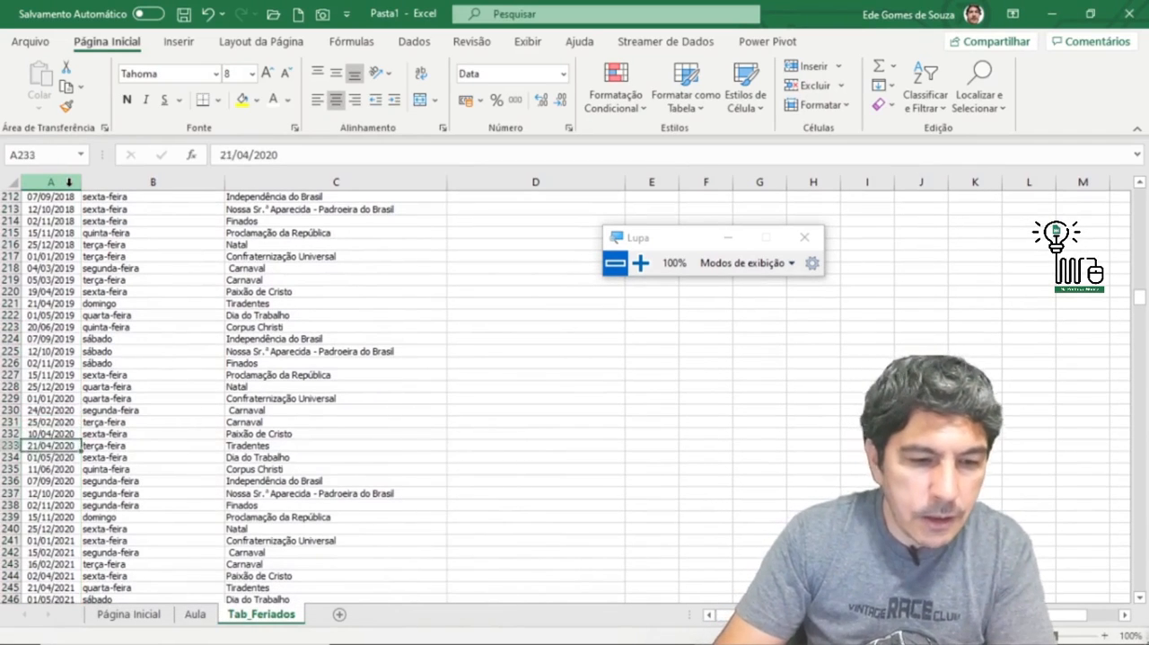
pyautogui.press('Down')
pyautogui.press('Down')
pyautogui.press('Down')
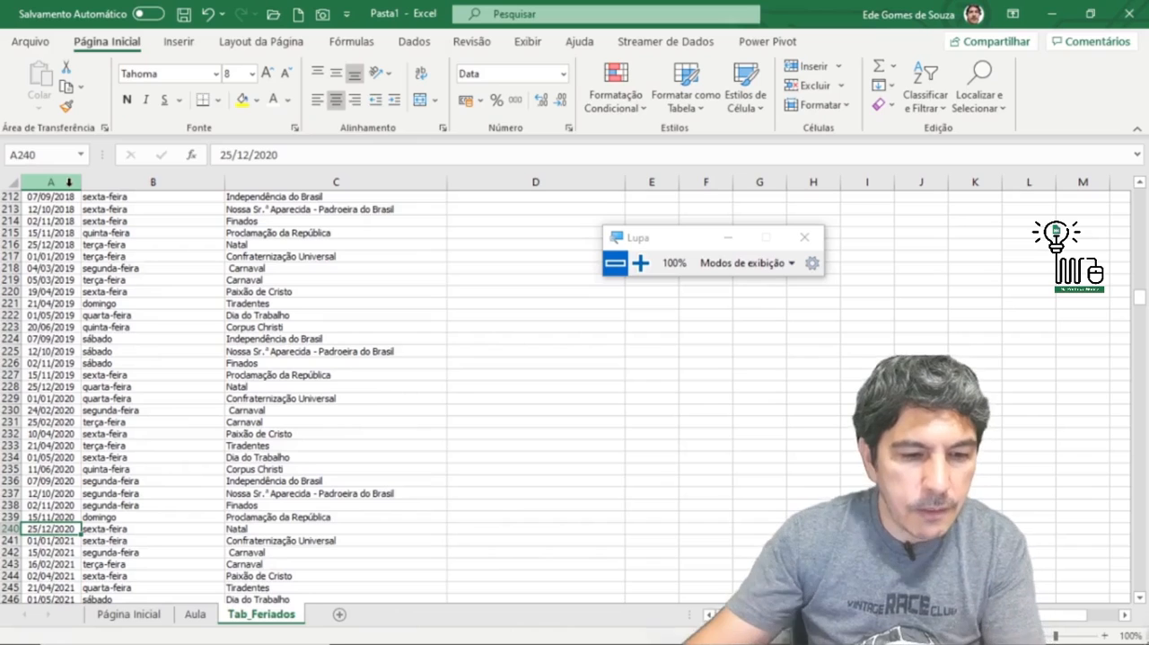
pyautogui.scroll(-4, 176, 426)
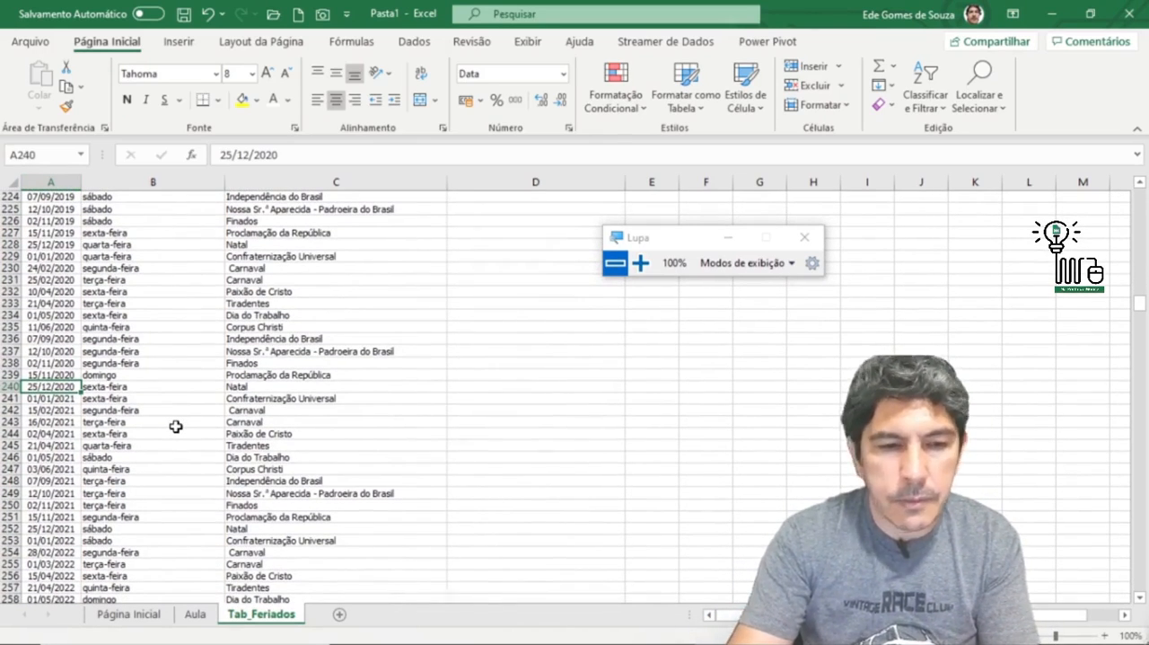
pyautogui.press('super+plus')
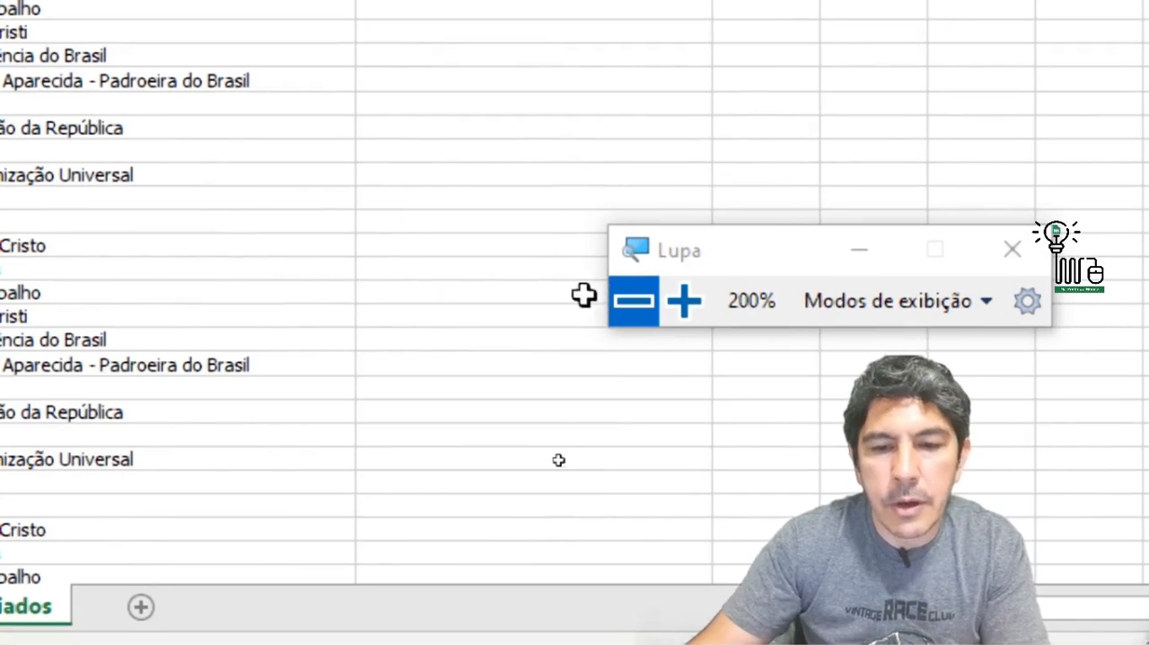
pyautogui.click(641, 304)
pyautogui.click(349, 469)
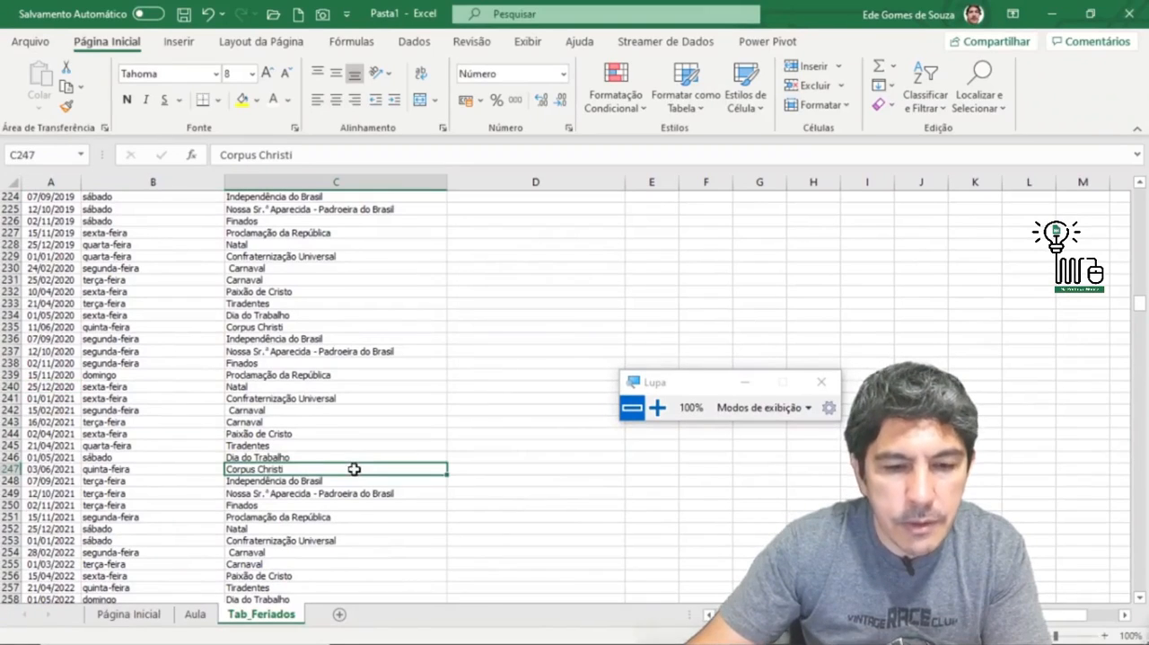
# Step: Return to the Aula sheet and review the dates and formulas in E10, E8, E2, E5 and E6
pyautogui.click(198, 614)
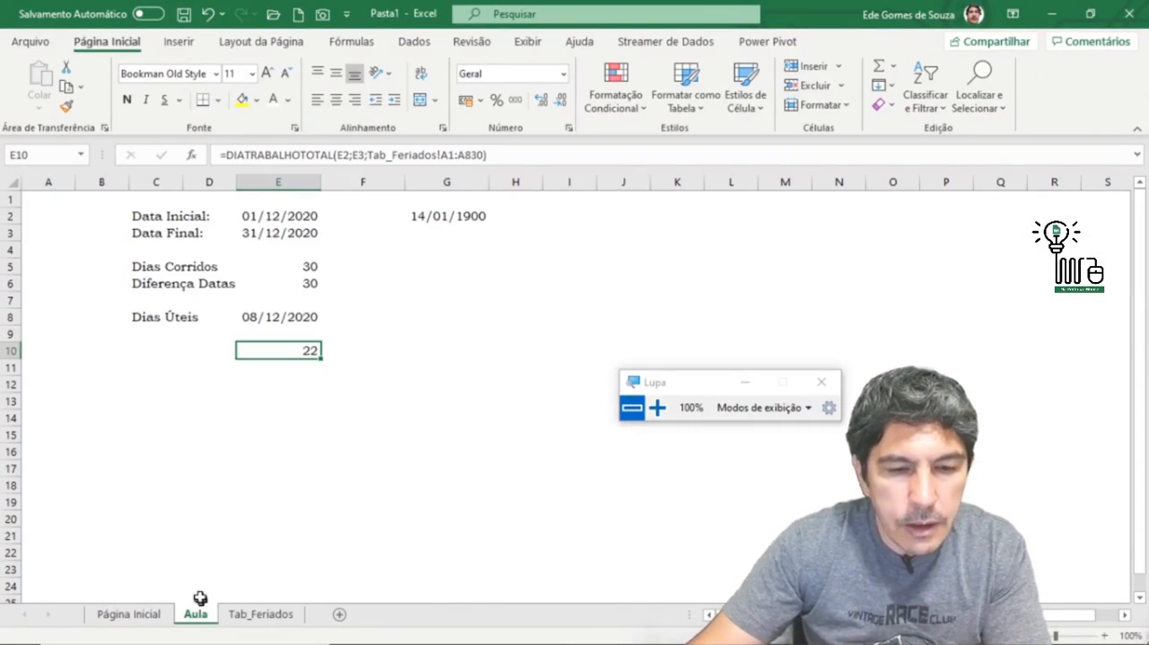
pyautogui.click(175, 352)
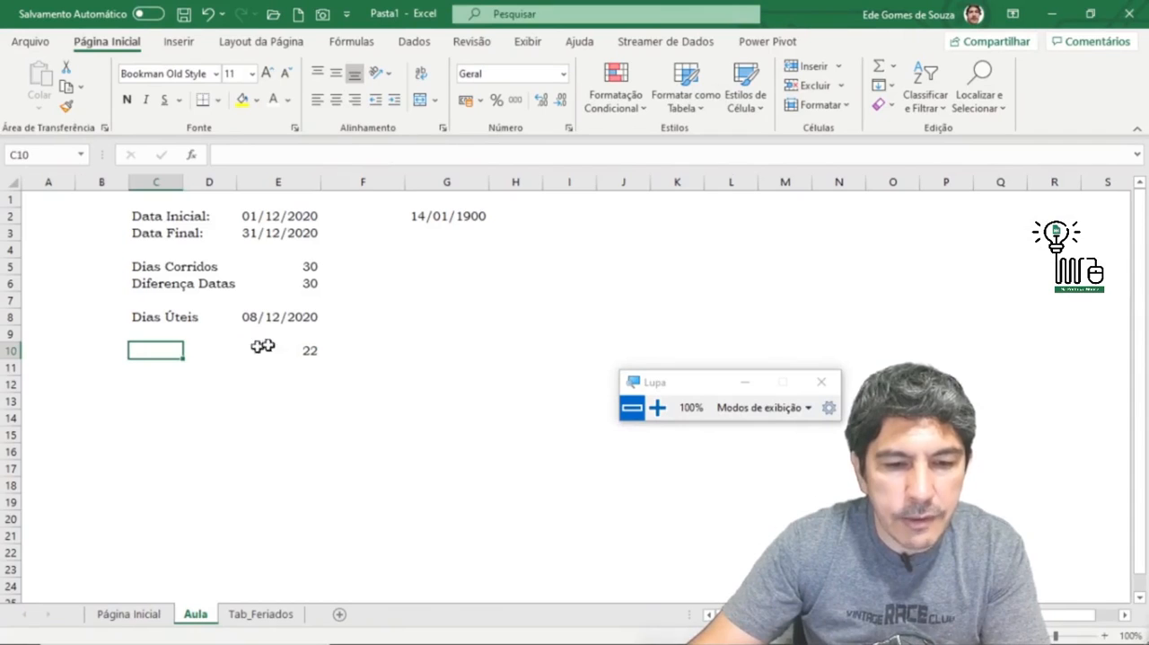
pyautogui.click(292, 348)
pyautogui.click(171, 316)
pyautogui.click(302, 318)
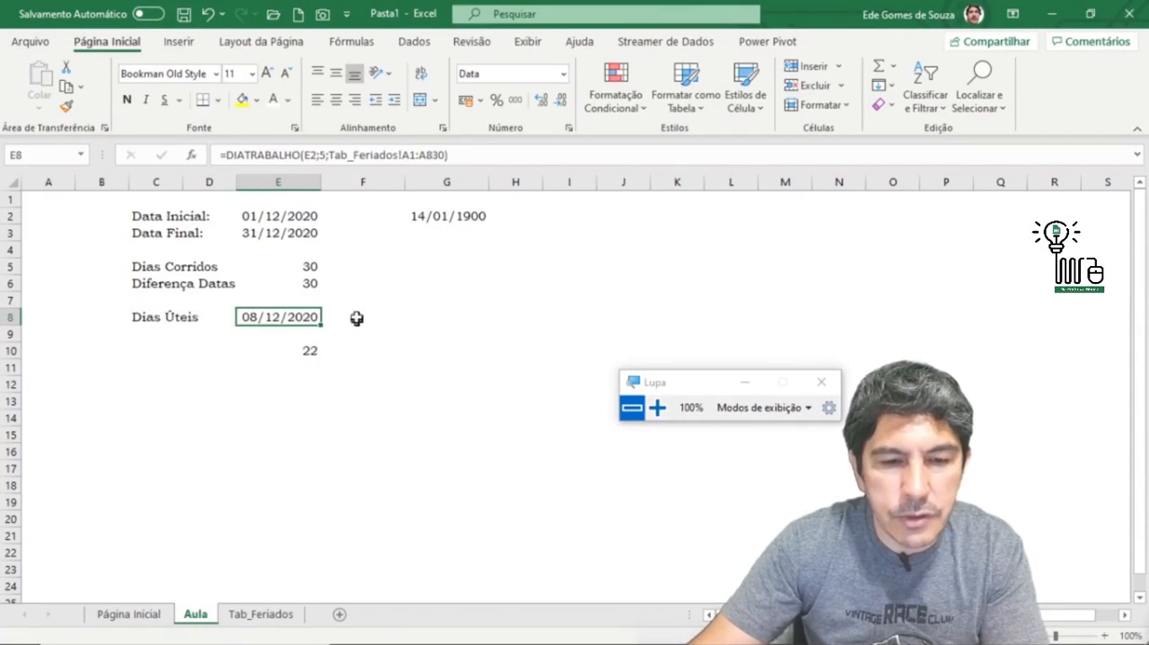
pyautogui.click(387, 251)
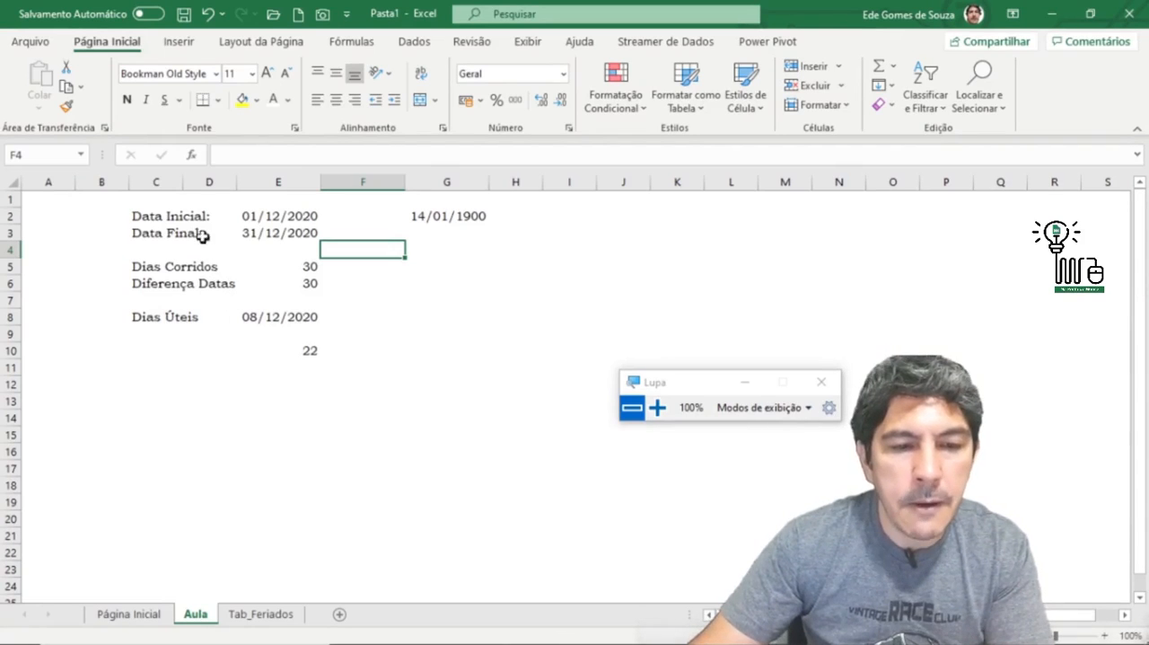
pyautogui.click(284, 218)
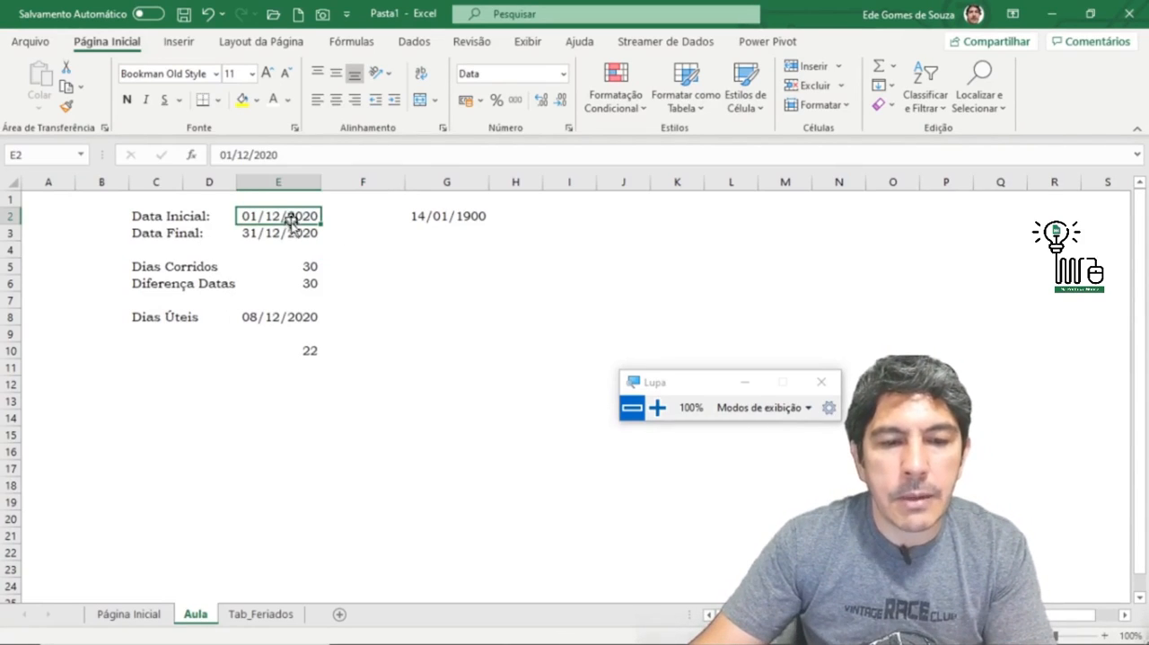
pyautogui.click(308, 263)
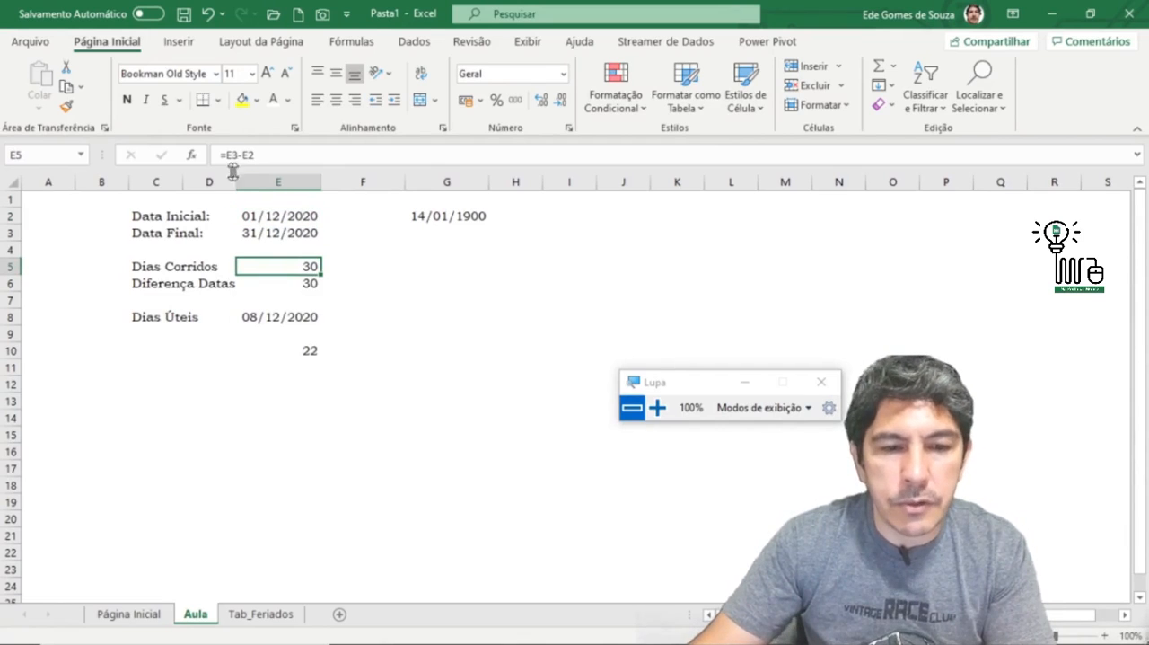
pyautogui.press('F2')
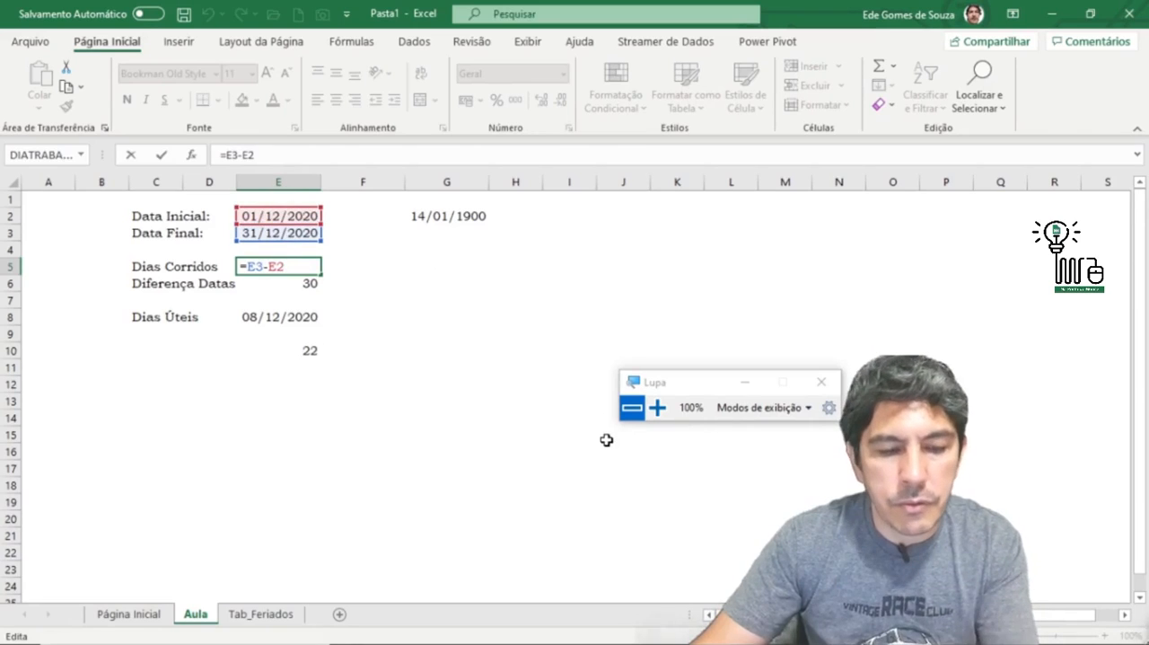
pyautogui.press('Escape')
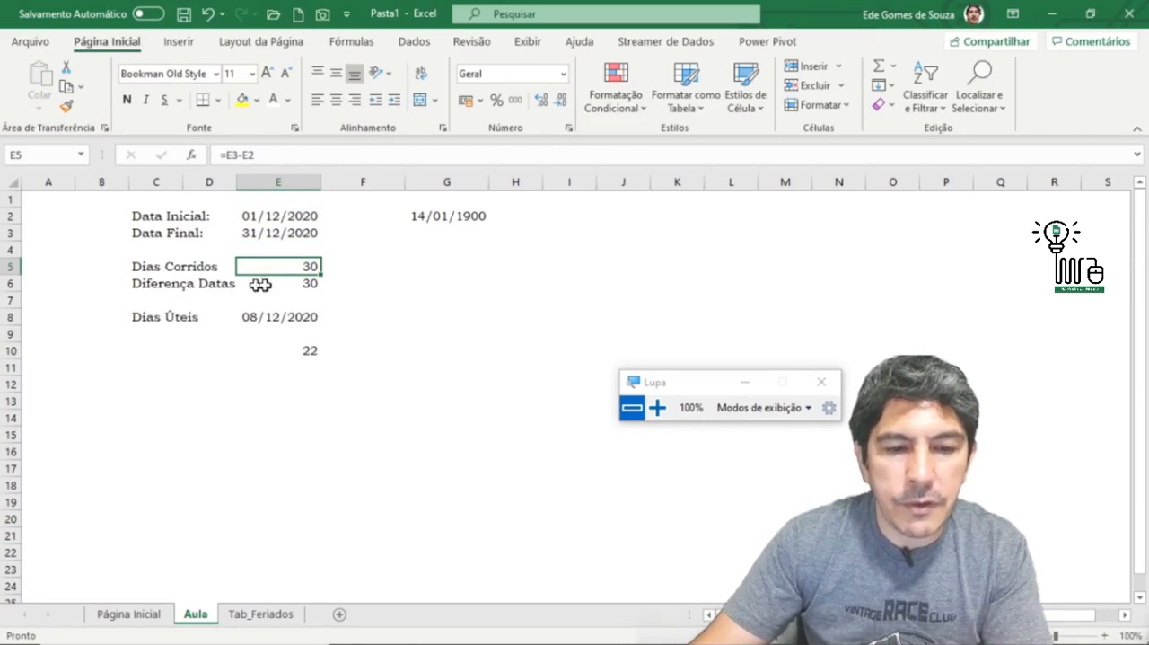
pyautogui.click(294, 283)
pyautogui.click(423, 298)
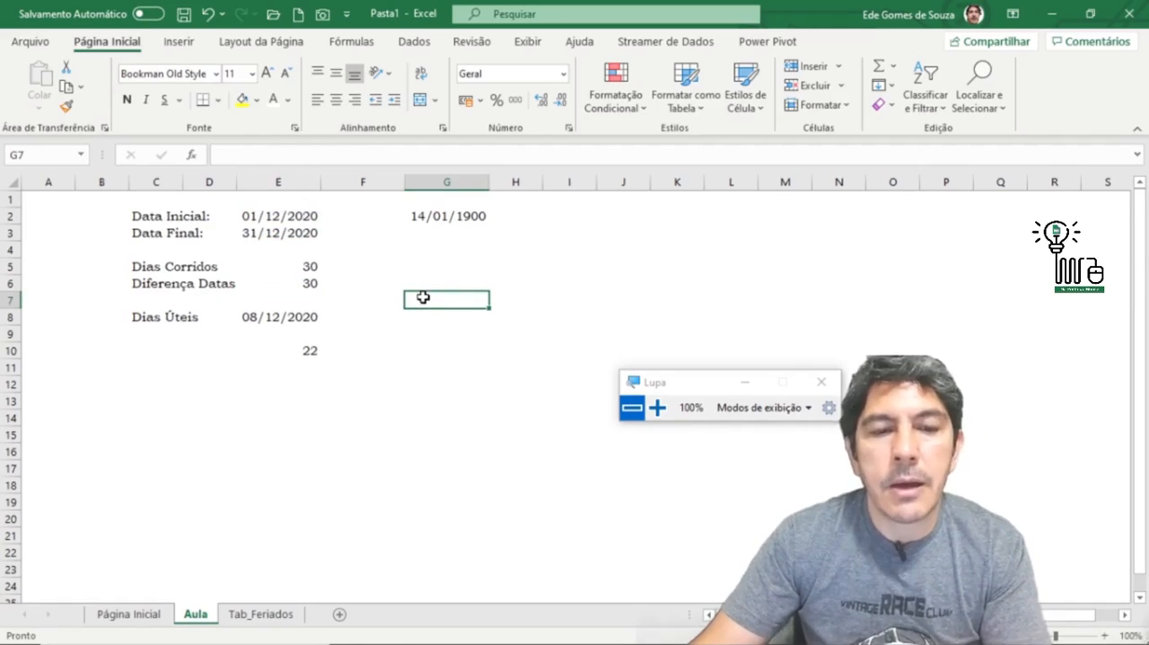
# Step: Review the DATADIF and DIATRABALHO formulas in E6 and E8, plus the DIATRABALHOTOTAL function arguments in E10
pyautogui.click(300, 283)
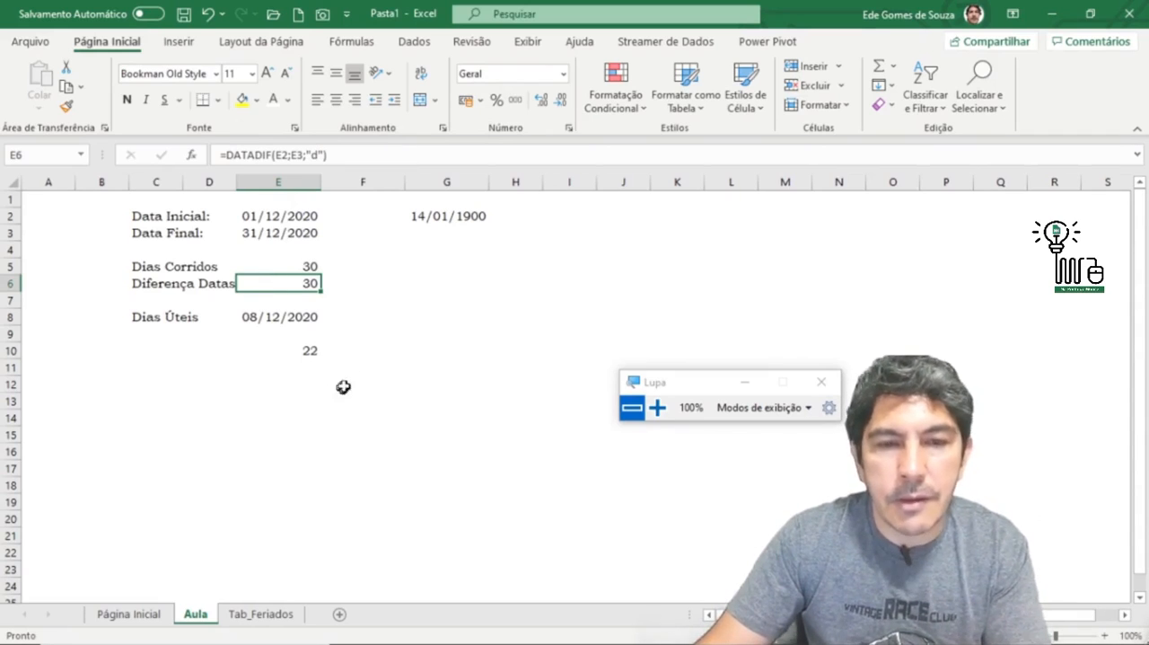
pyautogui.click(294, 316)
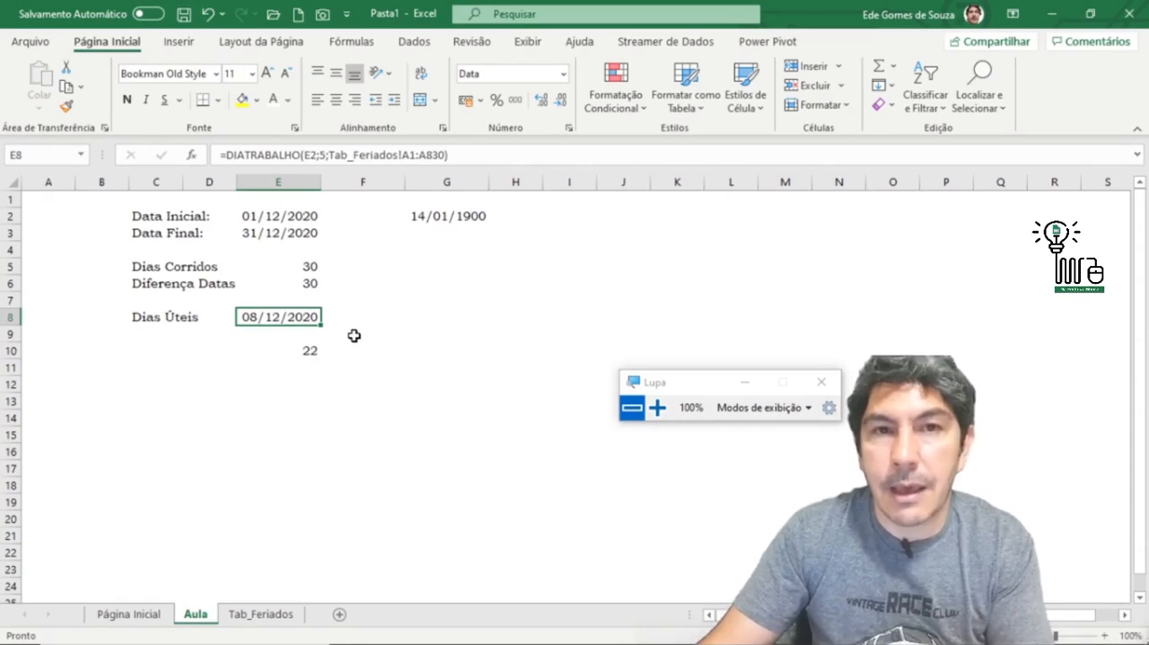
pyautogui.click(298, 351)
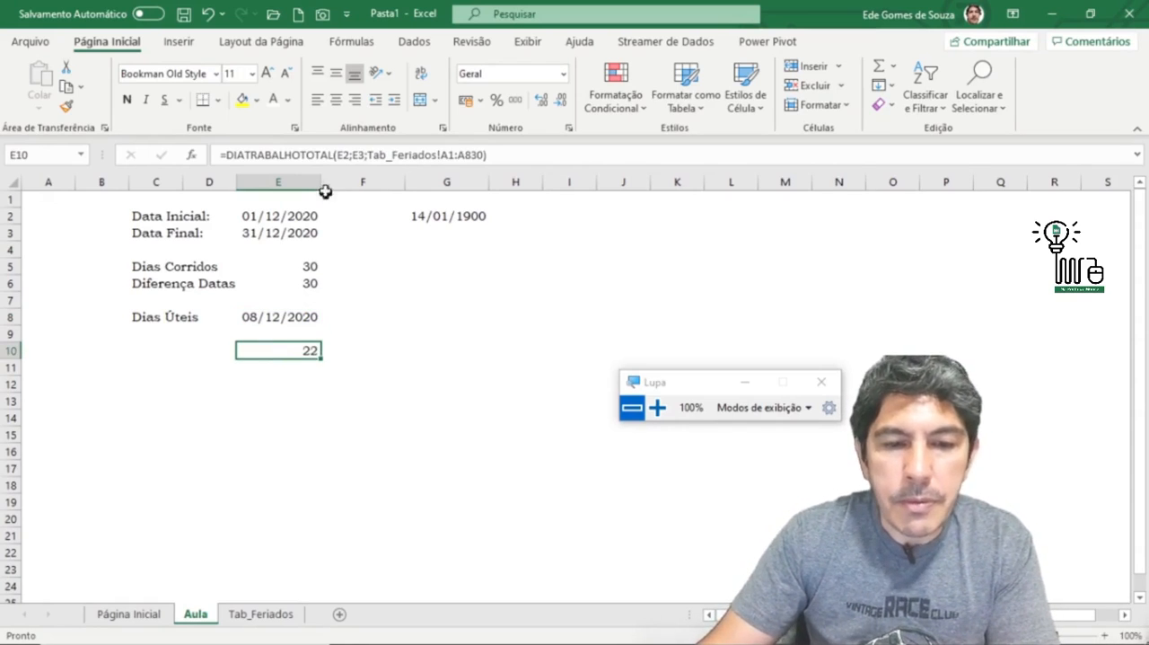
pyautogui.click(191, 154)
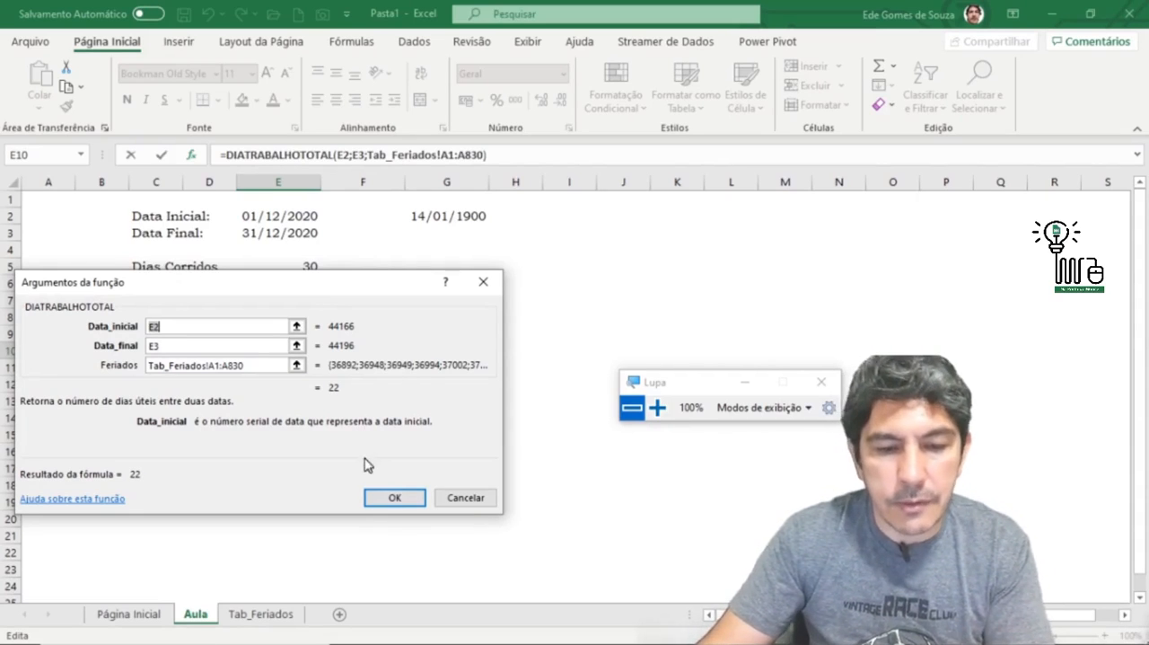
pyautogui.click(389, 498)
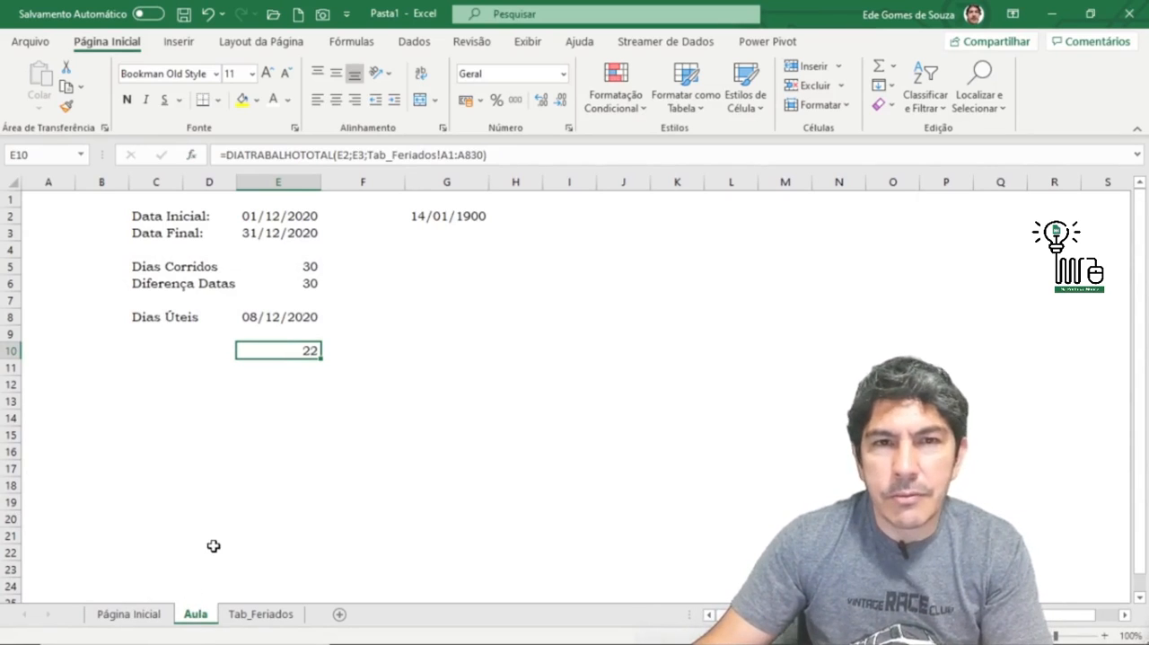
pyautogui.click(141, 616)
pyautogui.rightClick(143, 618)
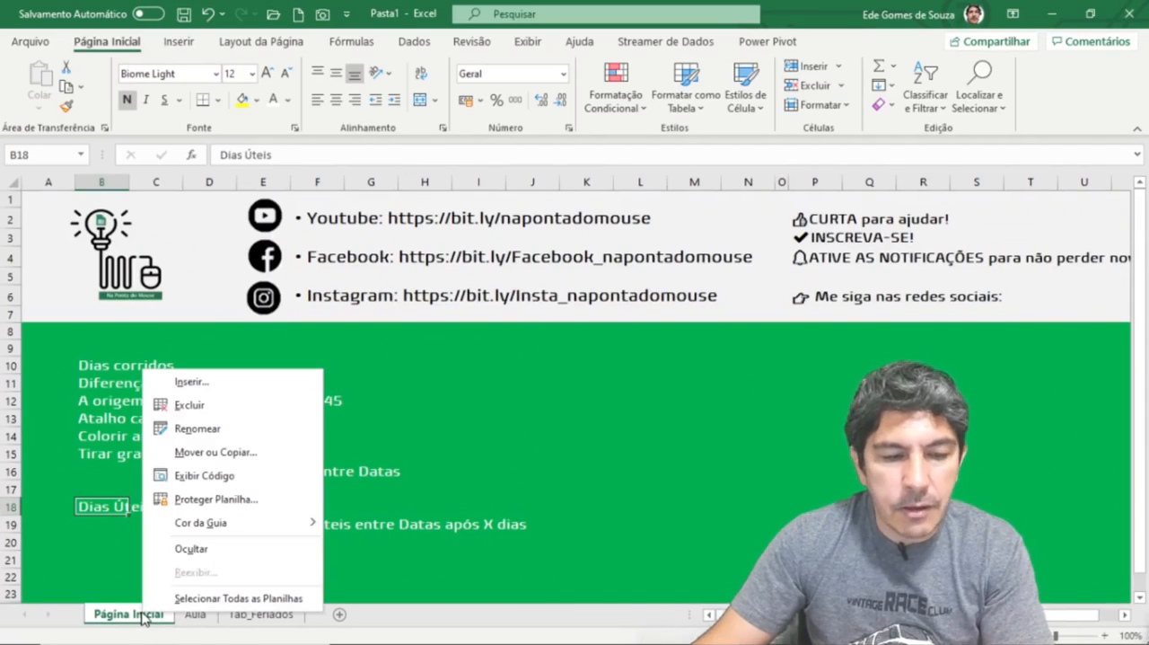
pyautogui.click(120, 620)
pyautogui.click(195, 616)
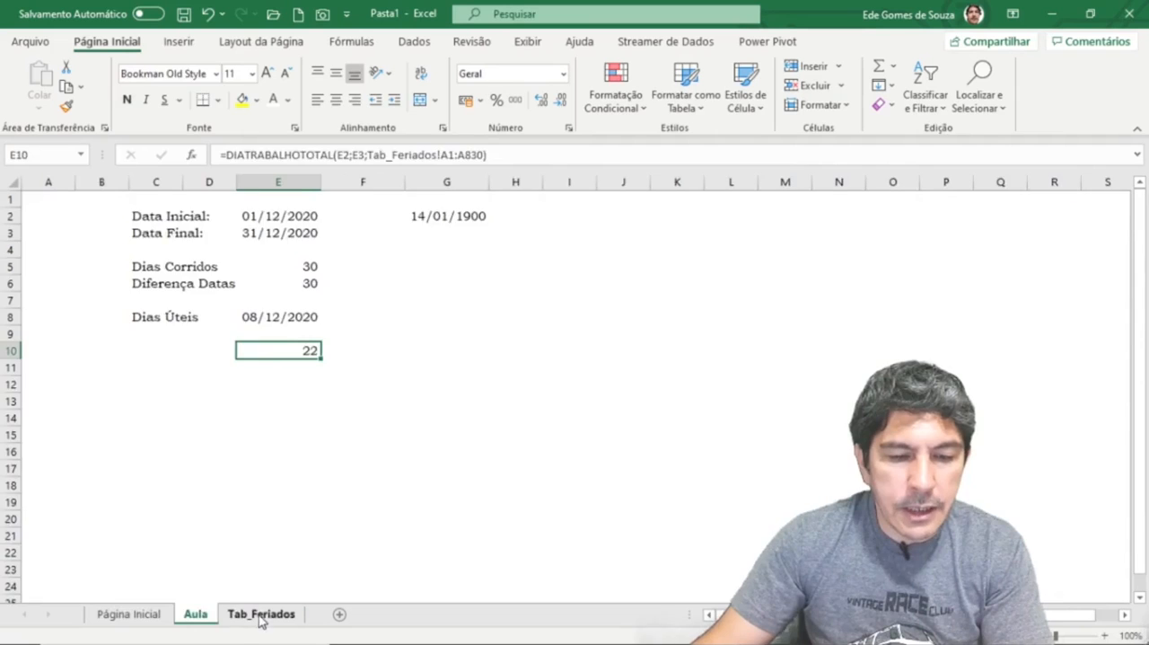
pyautogui.click(260, 620)
# Step: Colour the Página Inicial sheet tab with the standard green
pyautogui.click(130, 620)
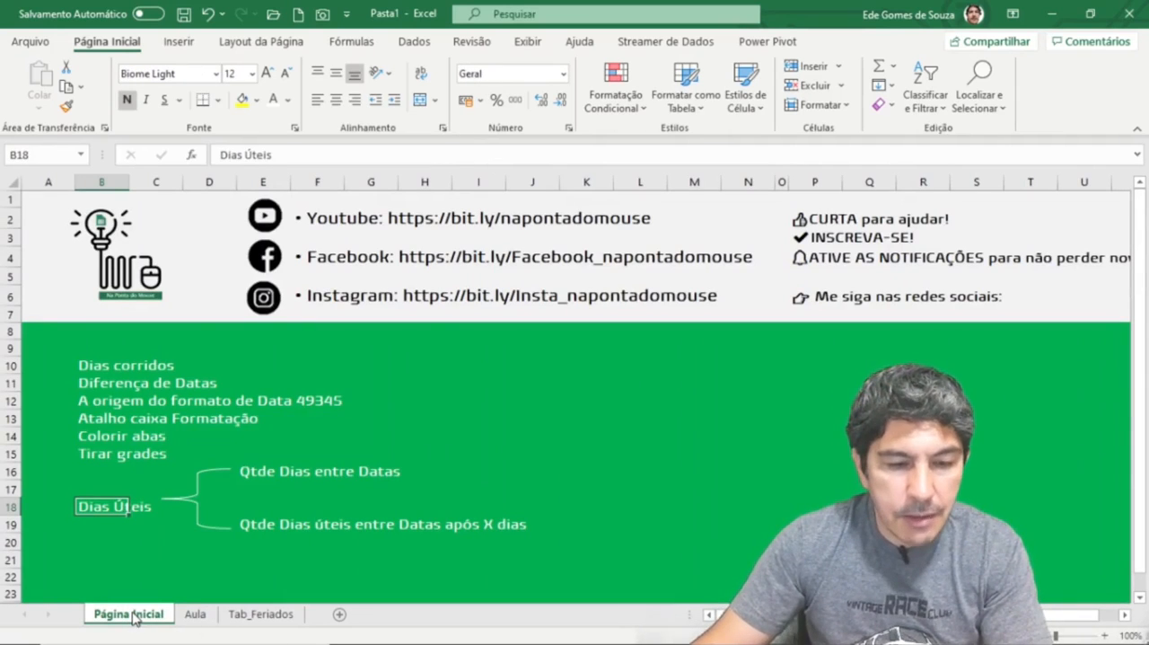
pyautogui.rightClick(133, 619)
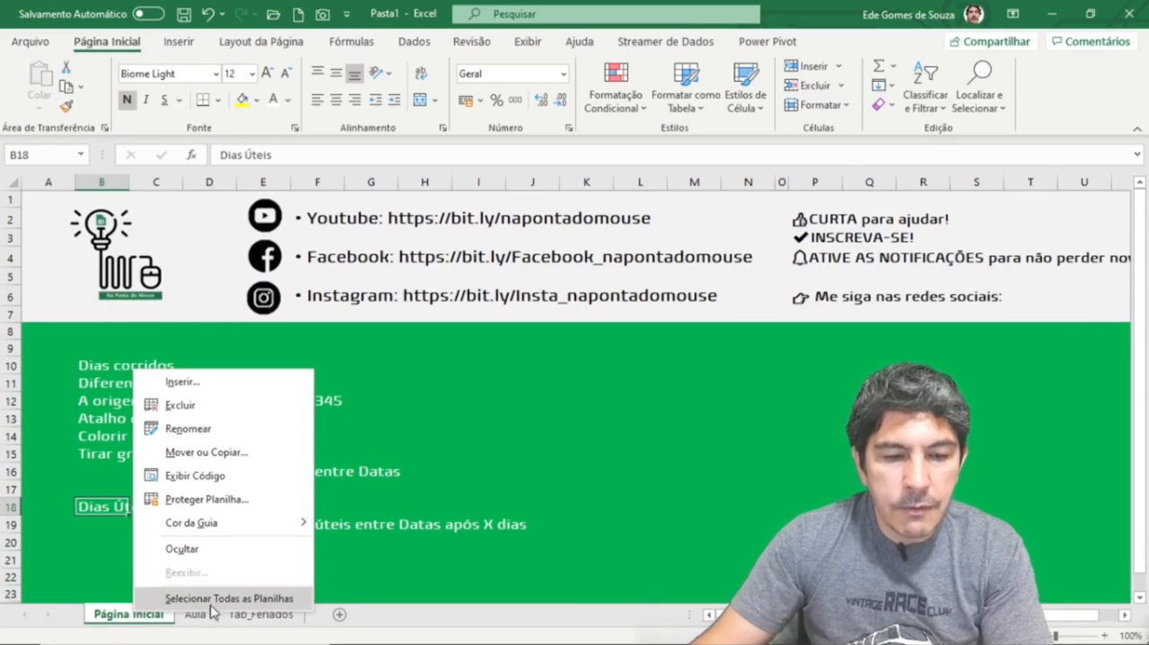
pyautogui.moveTo(223, 528)
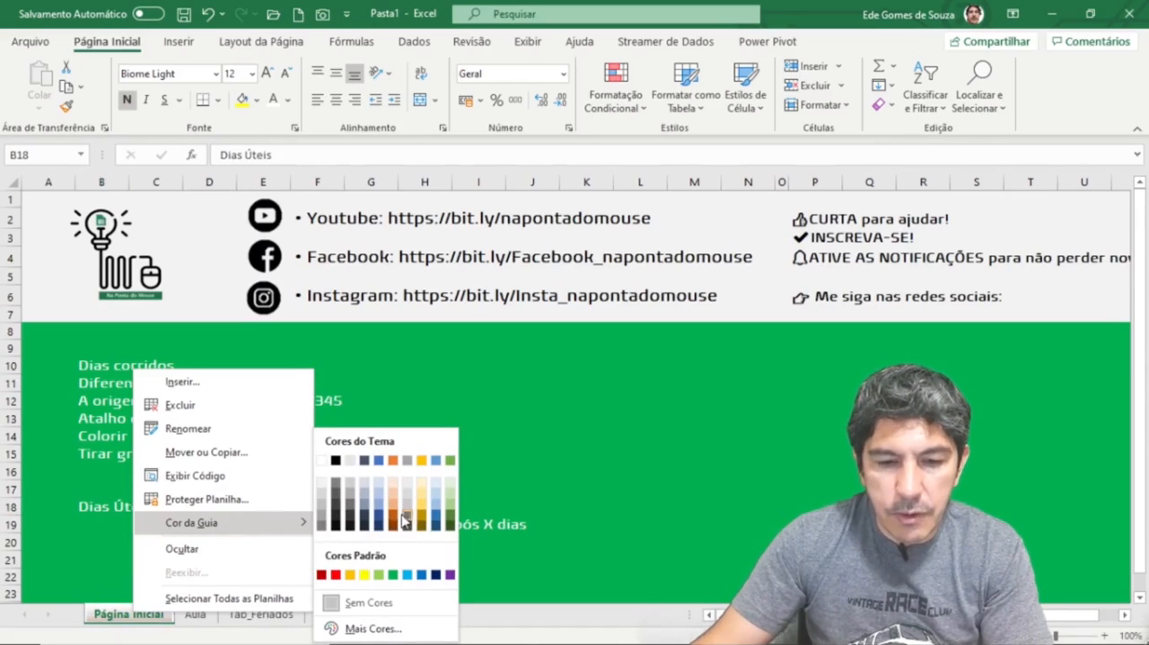
pyautogui.click(398, 574)
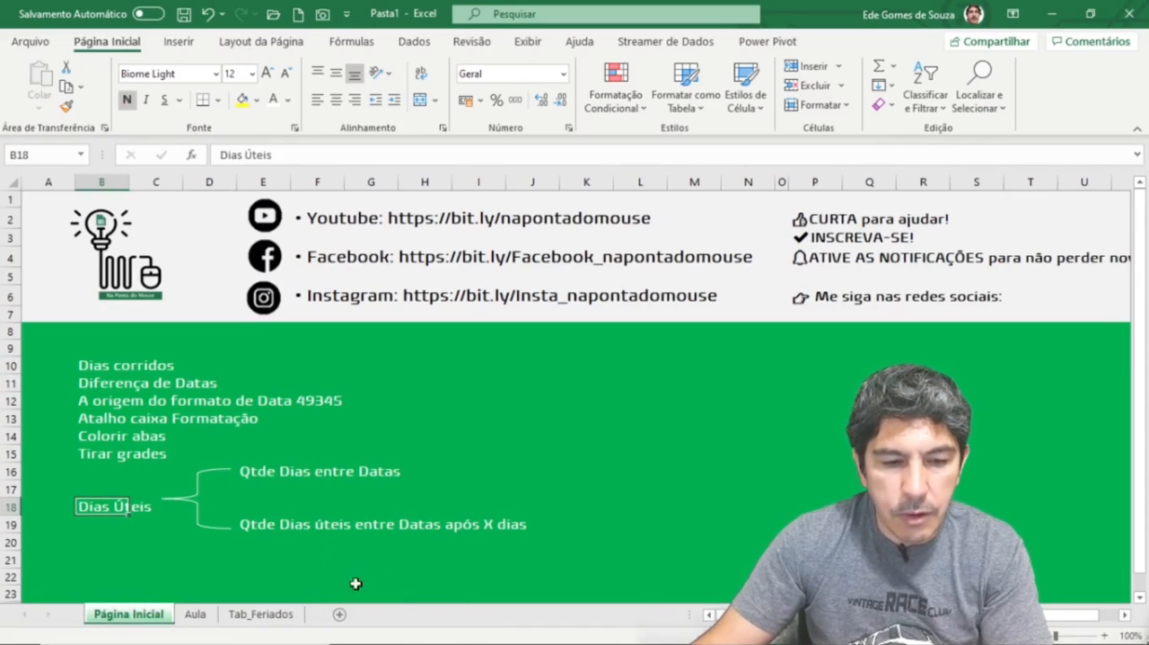
# Step: Colour the Aula sheet tab with a dark blue theme colour
pyautogui.click(196, 614)
pyautogui.rightClick(195, 614)
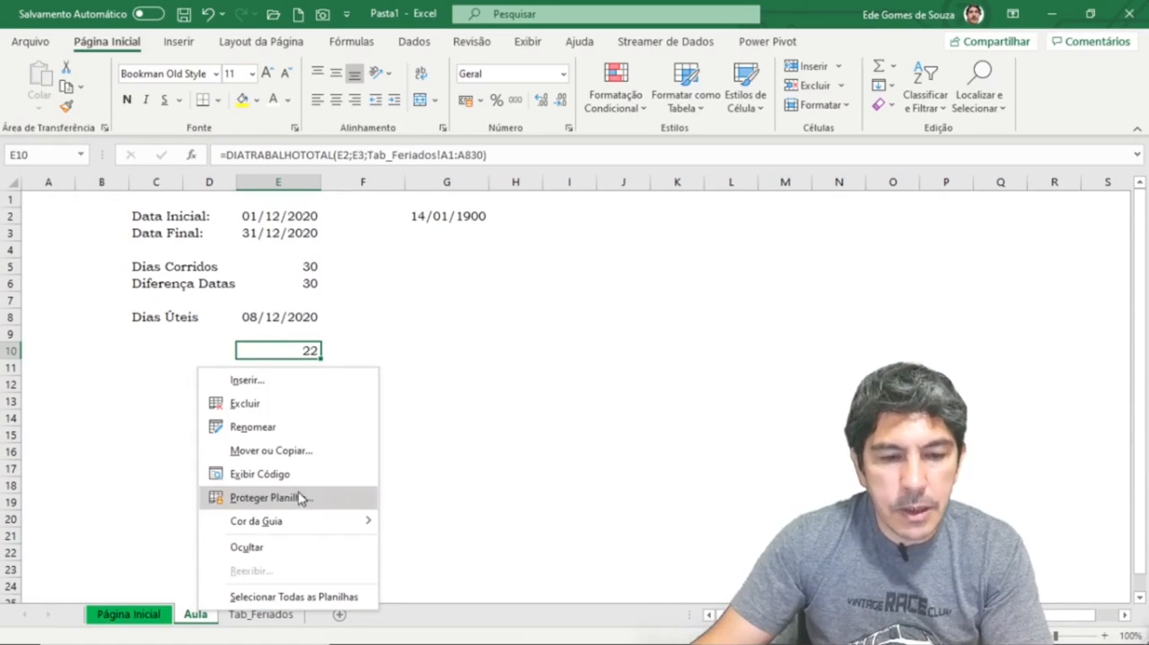
pyautogui.moveTo(282, 522)
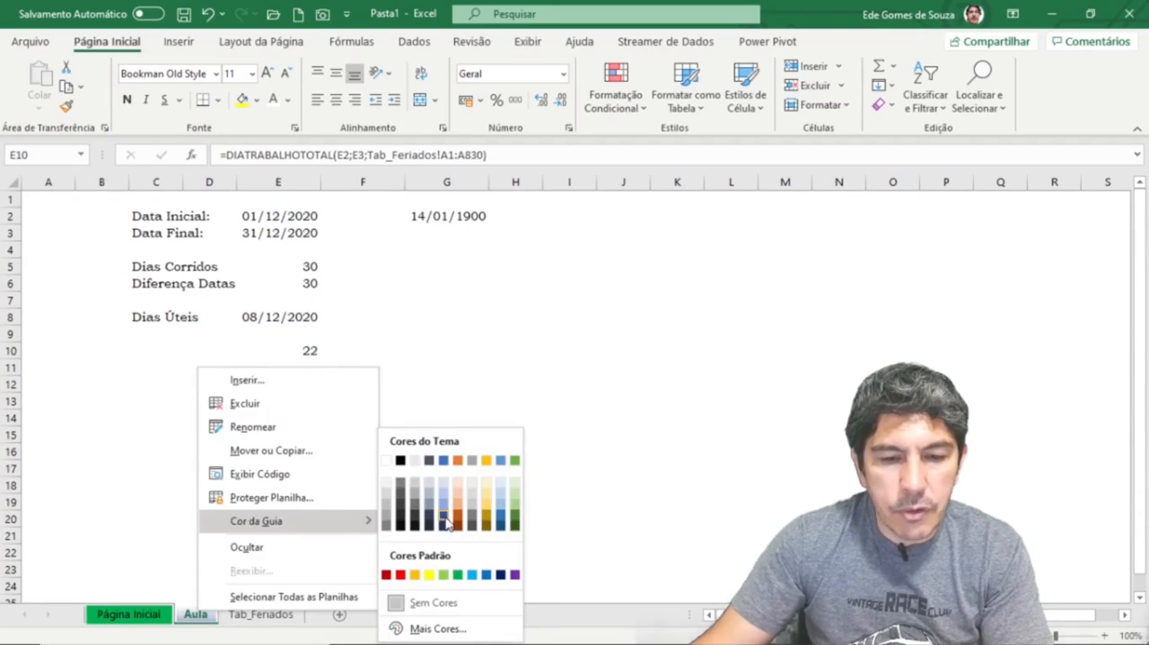
pyautogui.click(443, 524)
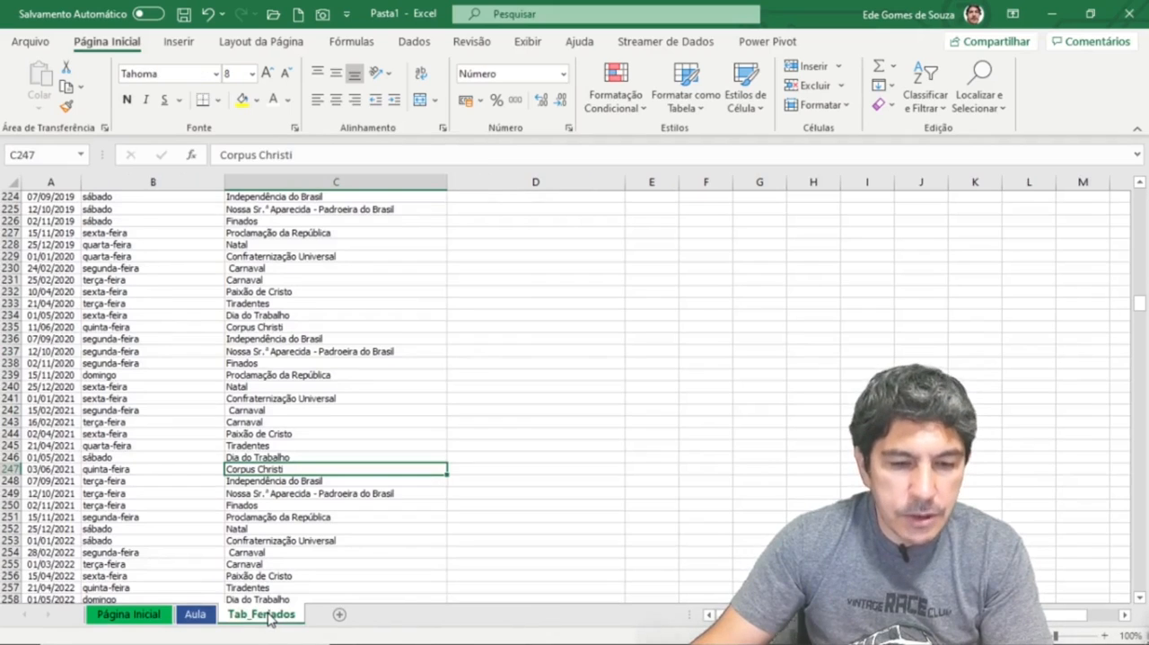
# Step: Colour the Tab_Feriados sheet tab with the gold theme colour
pyautogui.click(270, 614)
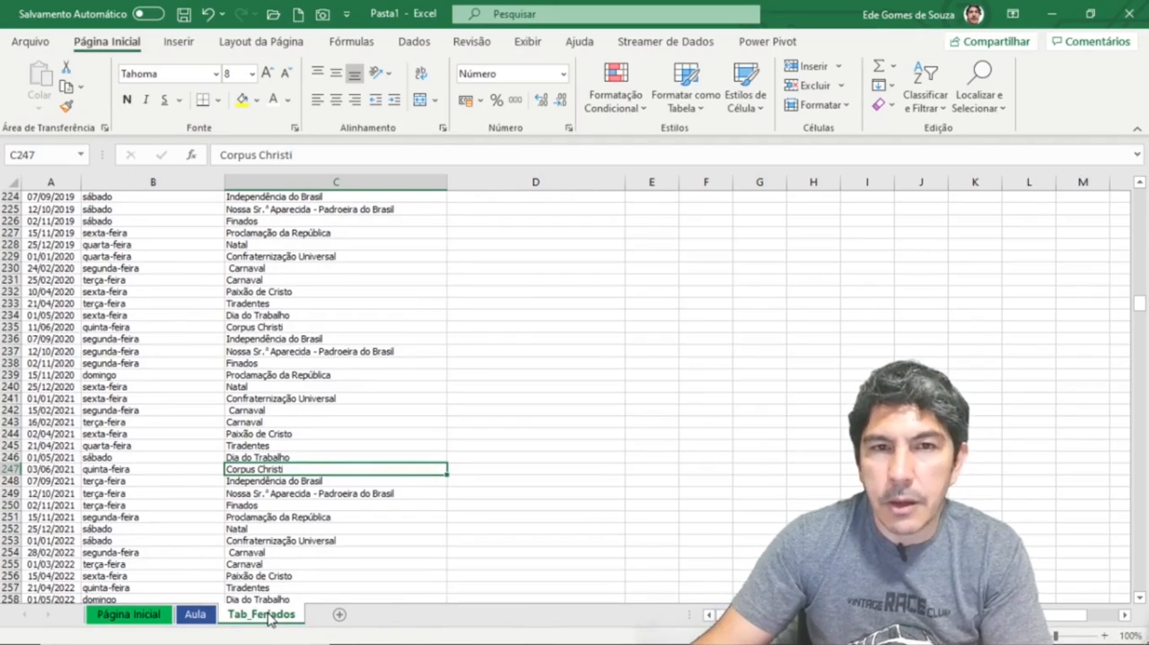
pyautogui.rightClick(269, 616)
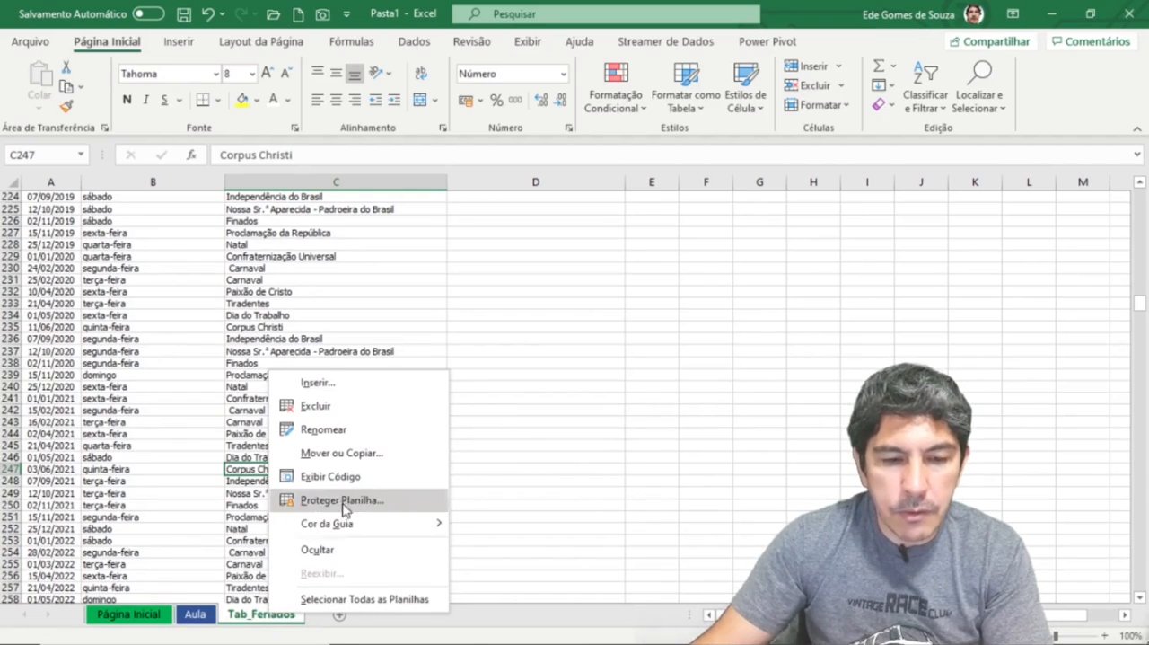
pyautogui.moveTo(382, 526)
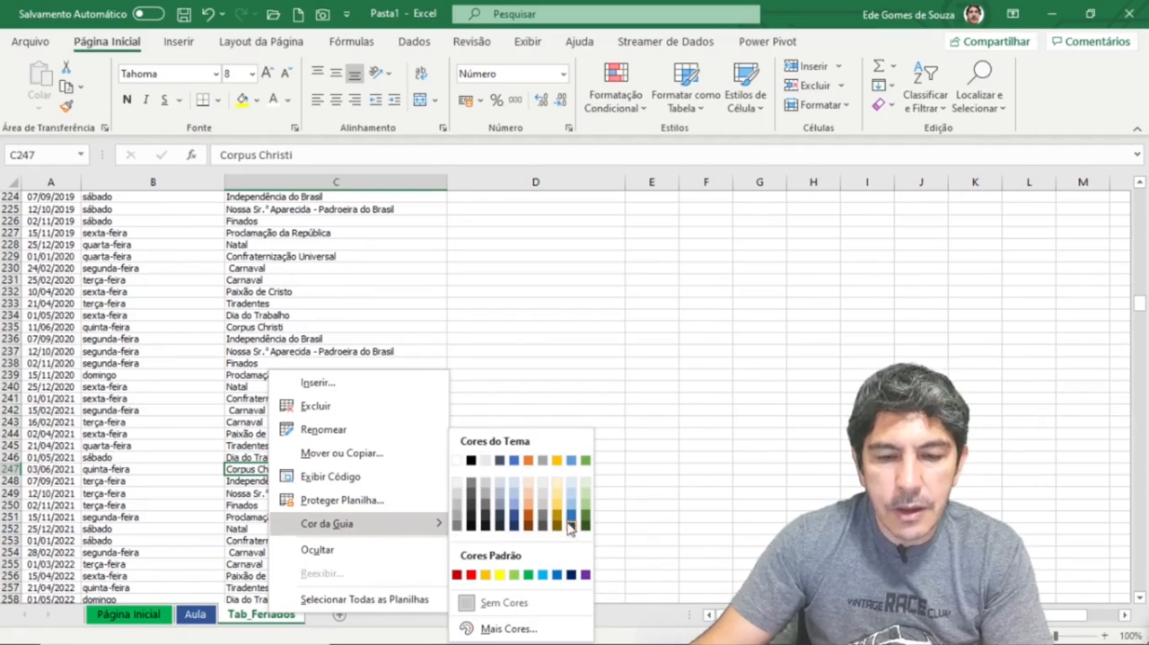
pyautogui.click(558, 461)
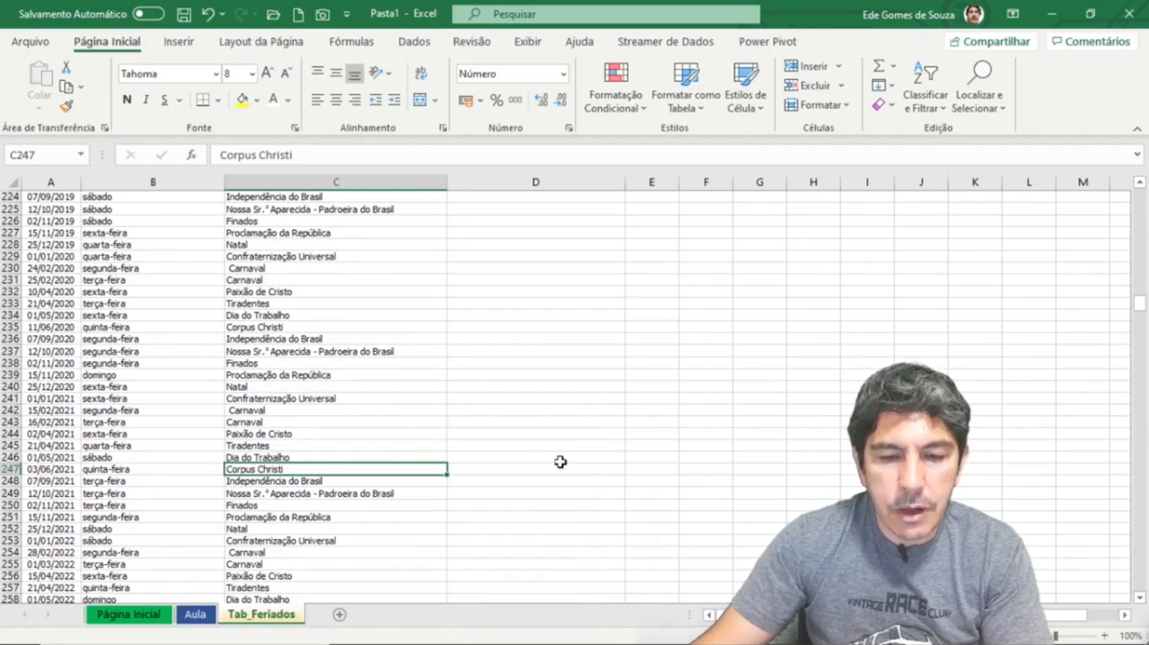
pyautogui.click(526, 505)
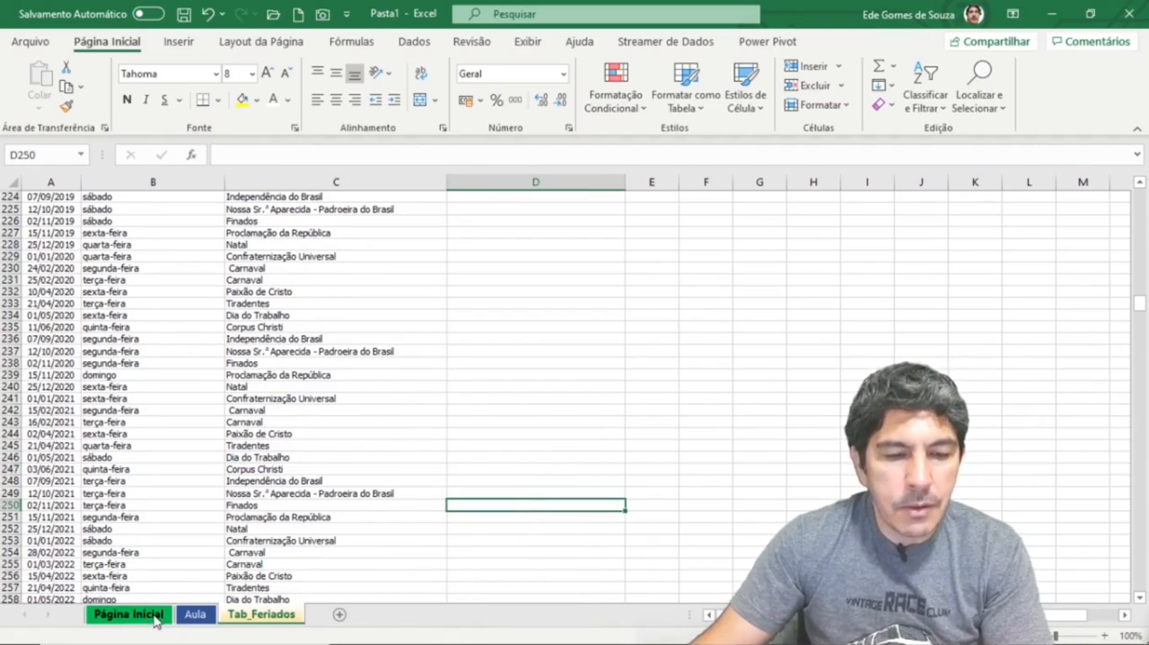
# Step: Return to the Aula sheet and review the DIATRABALHO formula in E8
pyautogui.click(195, 615)
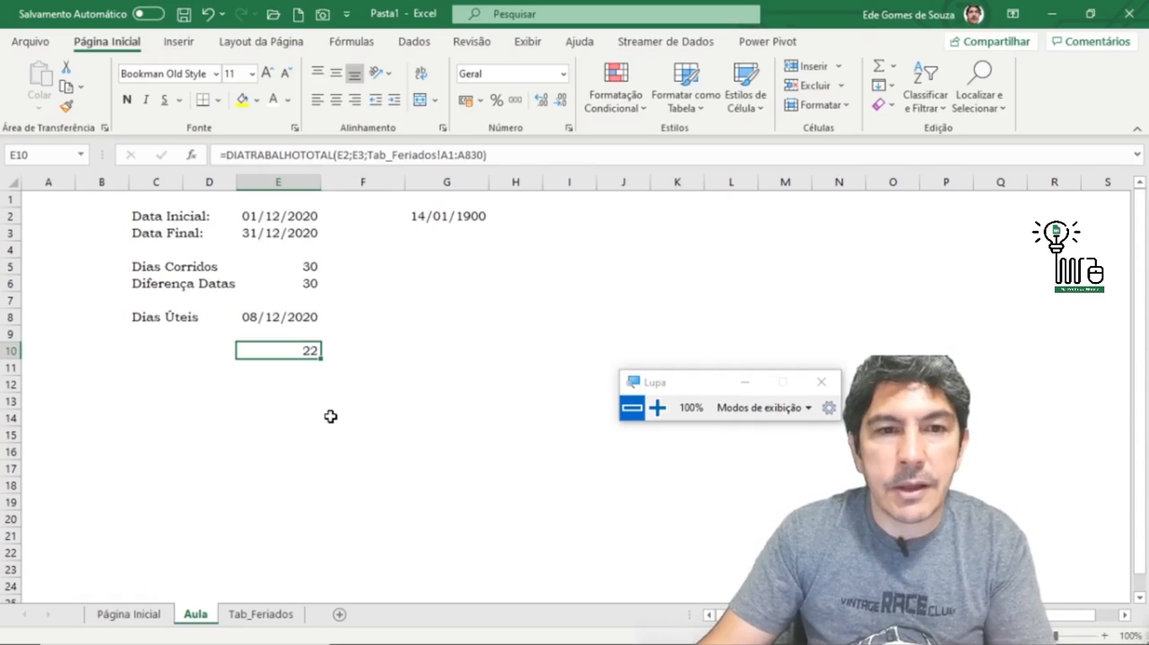
pyautogui.click(274, 319)
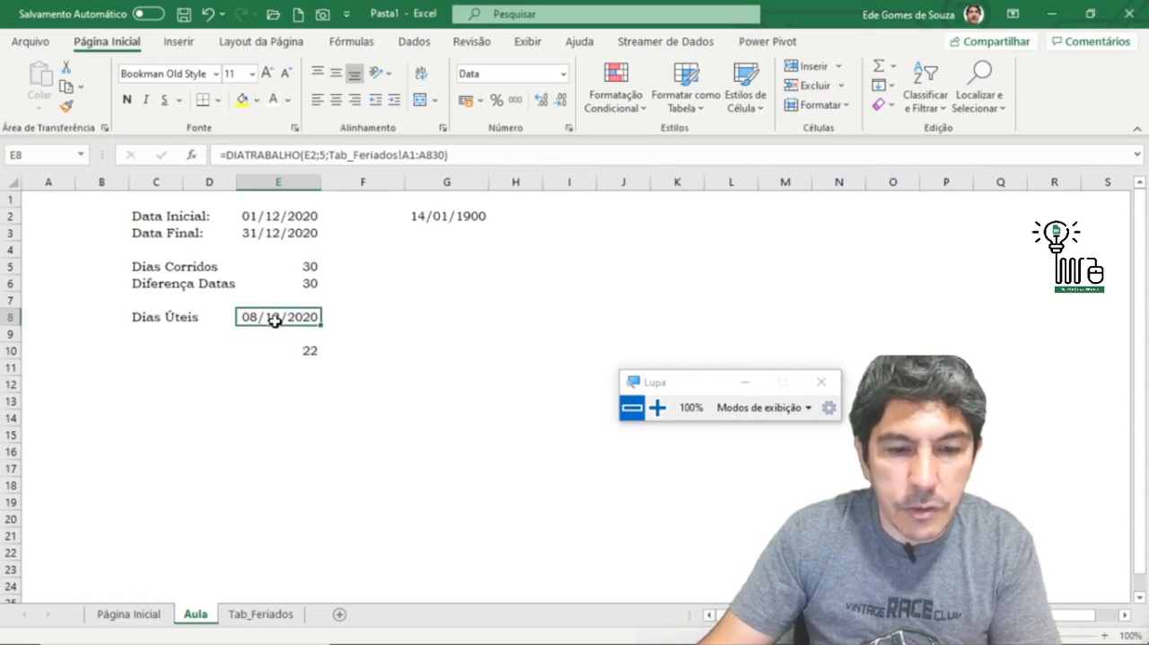